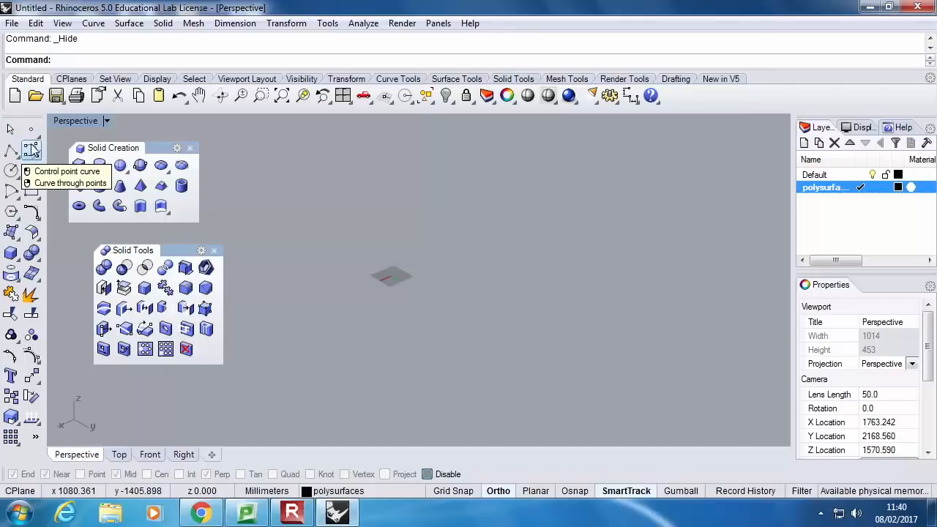
Restore the four-viewport layout and draw a horizontal base line about 1065 mm long in the Right viewport
double_click(76, 121)
click(554, 341)
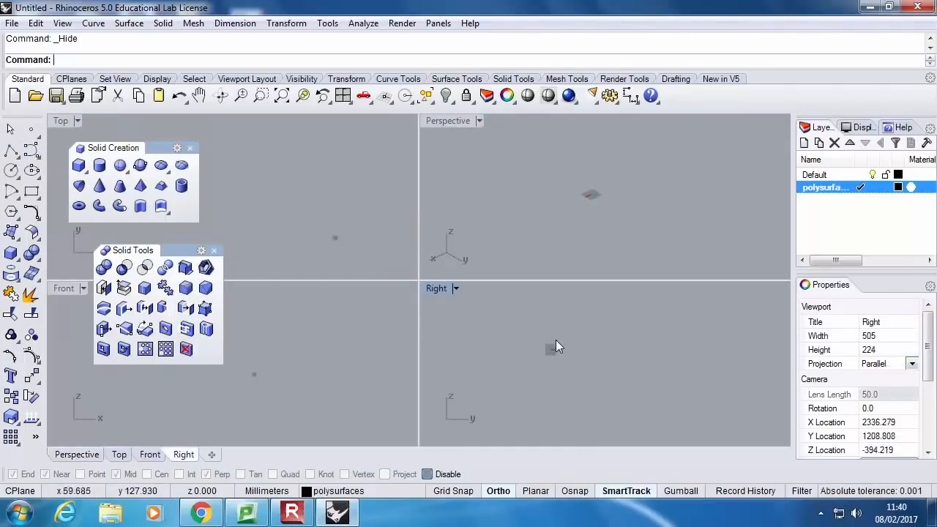
click(9, 150)
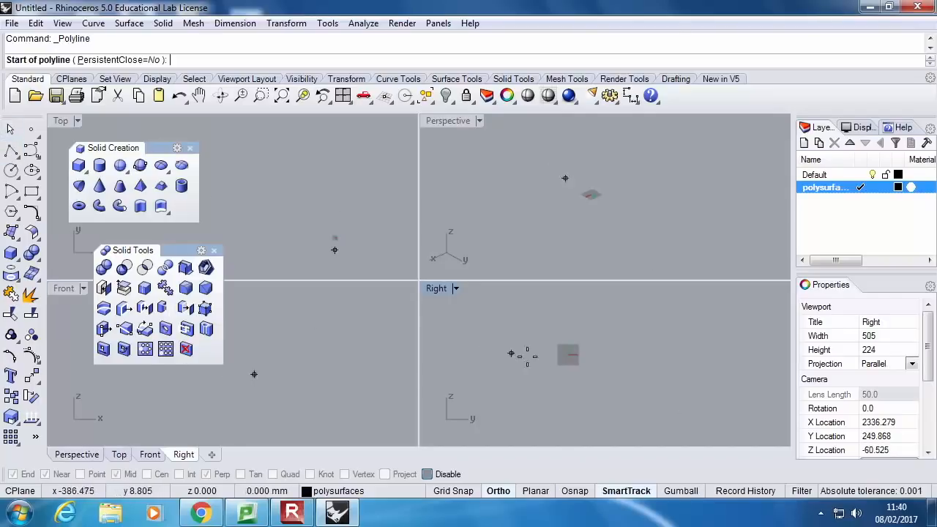
click(558, 362)
click(715, 375)
key(Return)
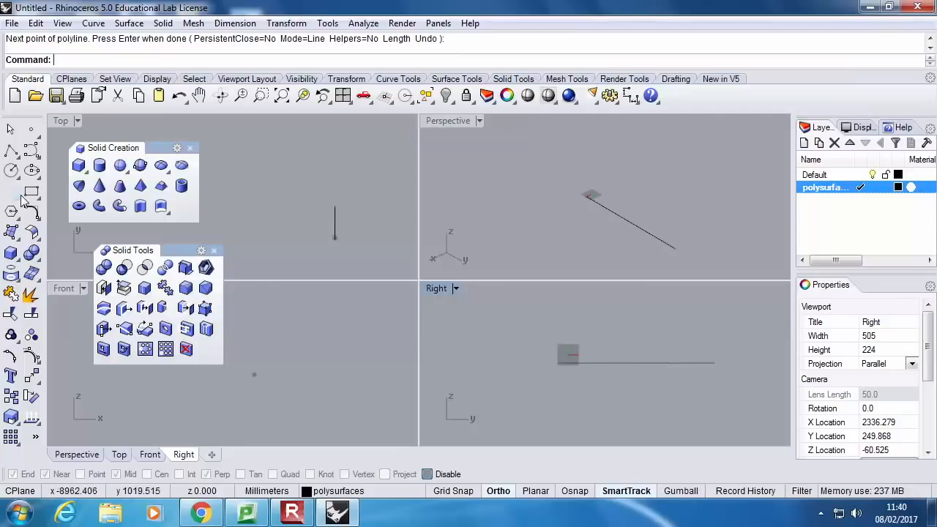
Enable object snaps and draw a two-humped interpolated curve with a shallow valley above the base line, from one line endpoint to the other
click(32, 151)
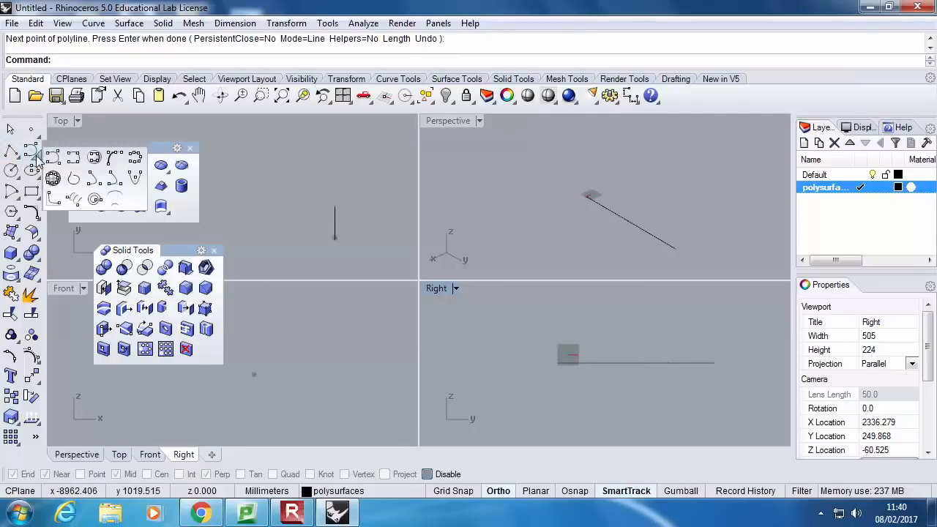
click(75, 158)
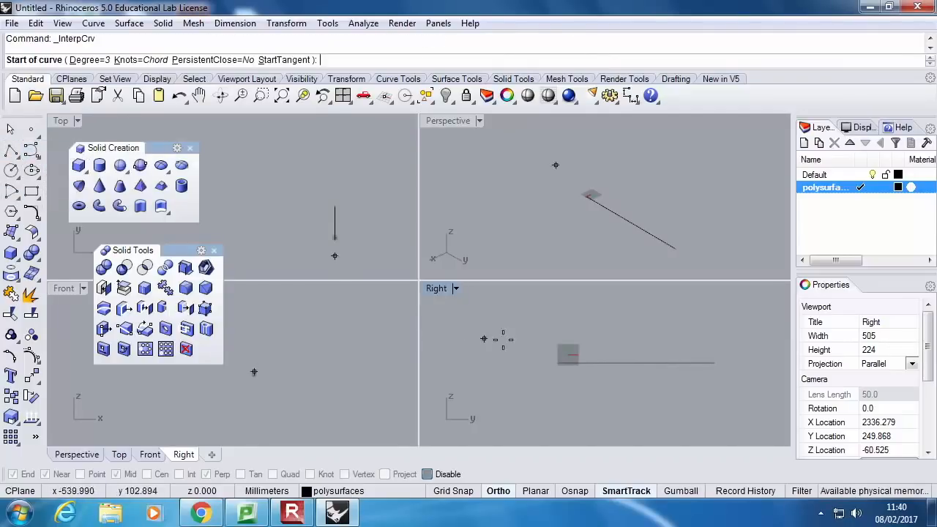
click(427, 473)
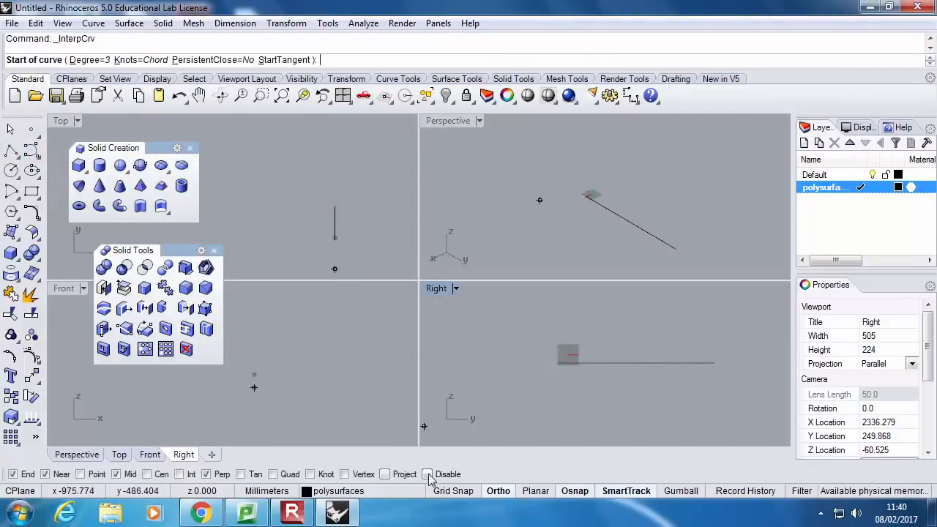
click(559, 360)
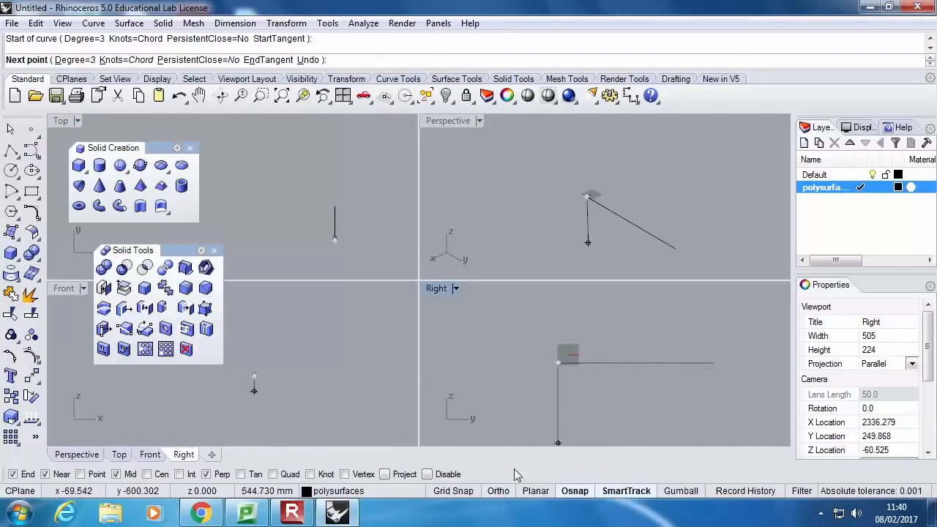
click(590, 307)
click(638, 324)
click(679, 313)
click(715, 361)
key(Return)
key(Return)
Draw a second two-humped interpolated curve with a deeper valley between the base line's endpoints, keeping only the End object snap active
click(557, 363)
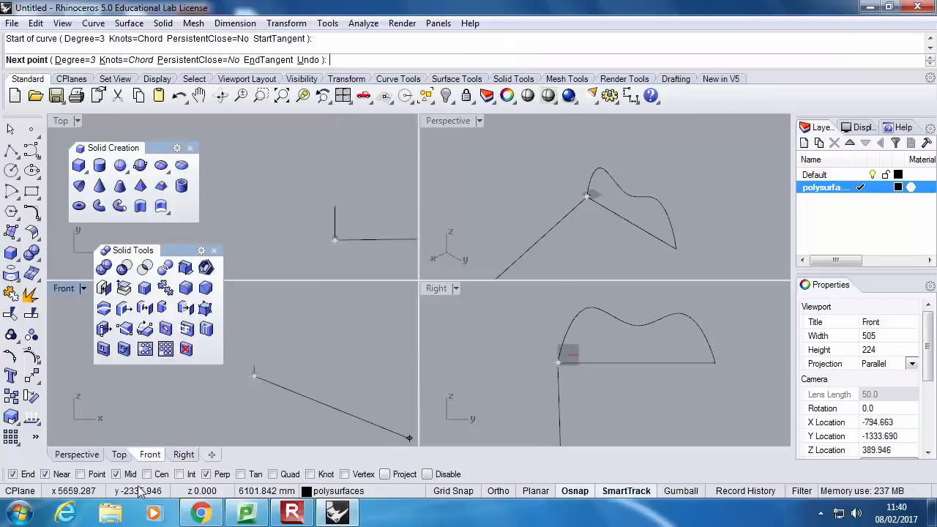
click(206, 474)
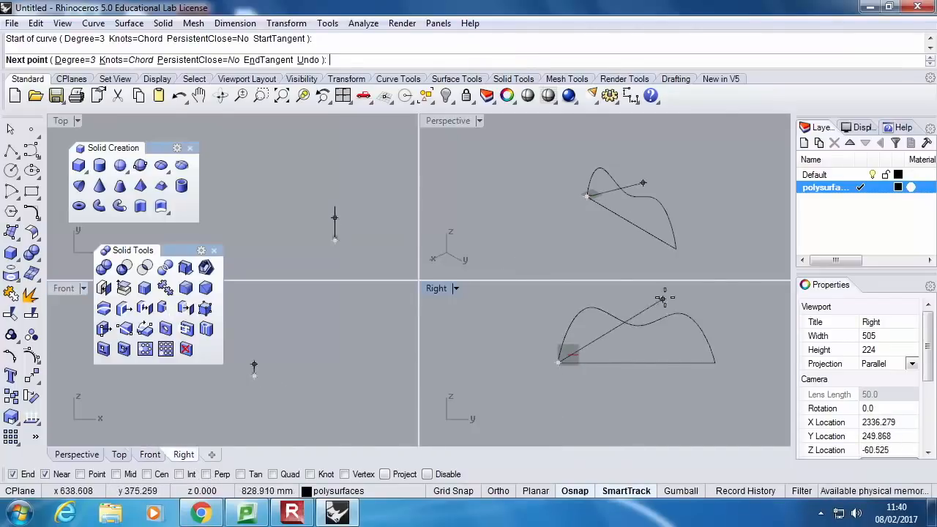
click(45, 475)
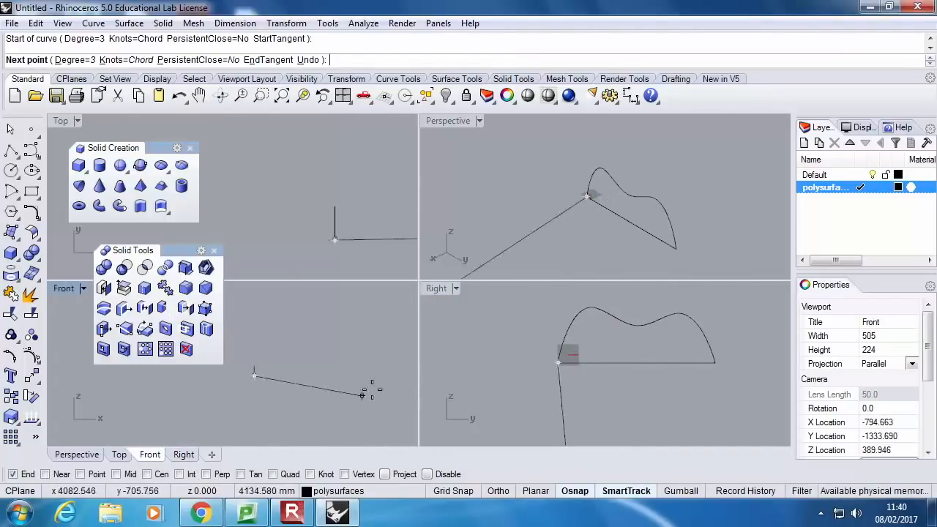
click(593, 305)
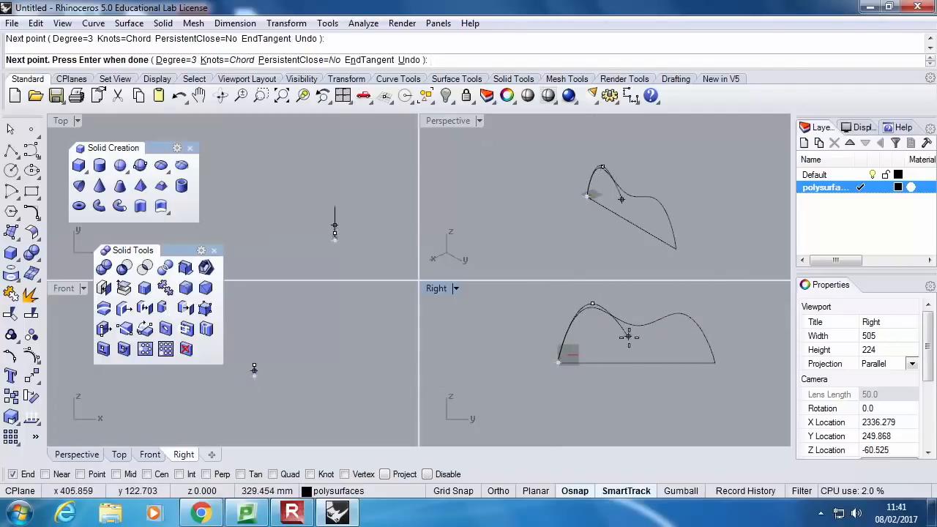
click(632, 340)
click(668, 331)
click(682, 308)
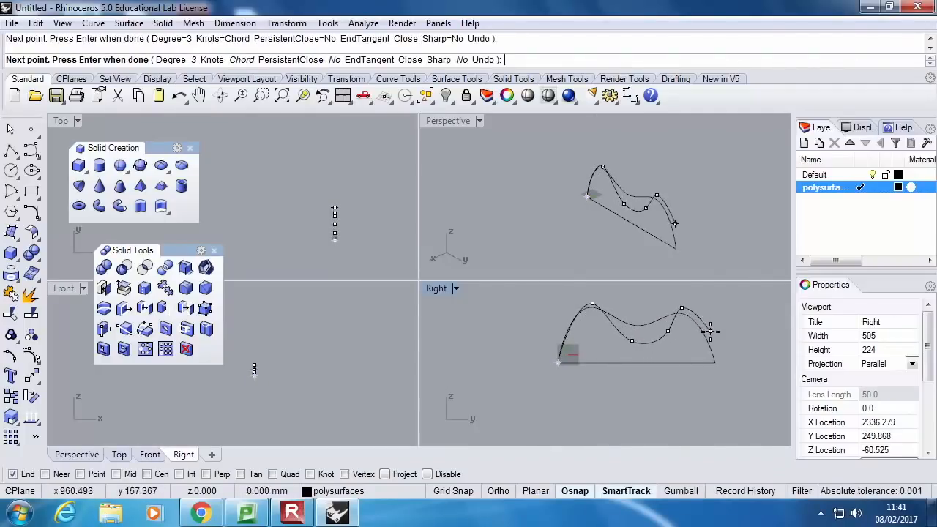
click(716, 362)
key(Return)
key(Return)
Draw a third, lower interpolated curve with two gentle humps between the base line's endpoints
click(558, 362)
click(593, 333)
click(625, 348)
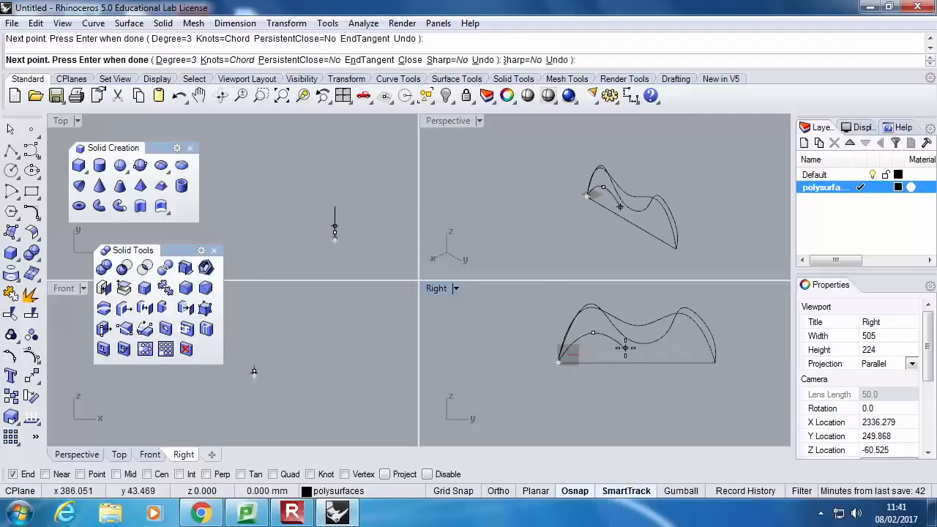
click(676, 334)
click(697, 345)
click(715, 361)
key(Return)
key(Return)
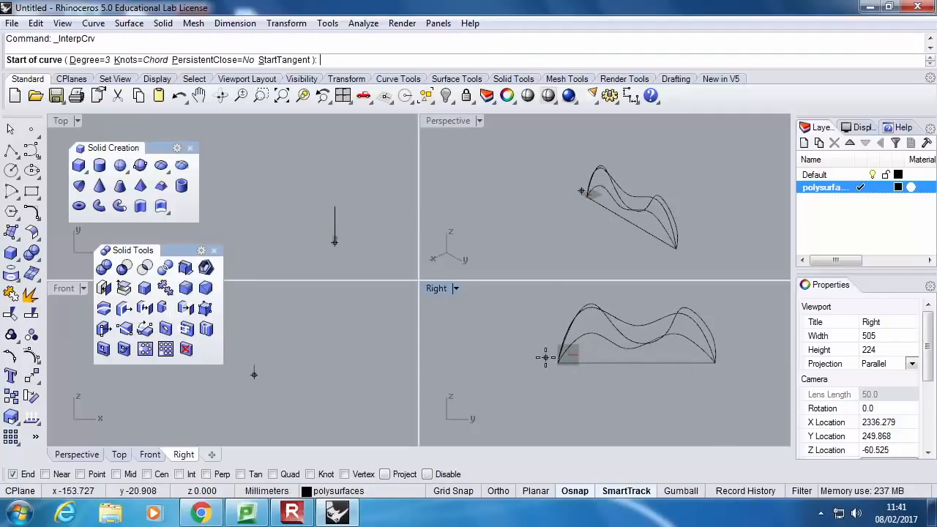
Draw a fourth interpolated curve as a tall arch above the others, sloping down to the base line's far endpoint
click(558, 362)
click(586, 293)
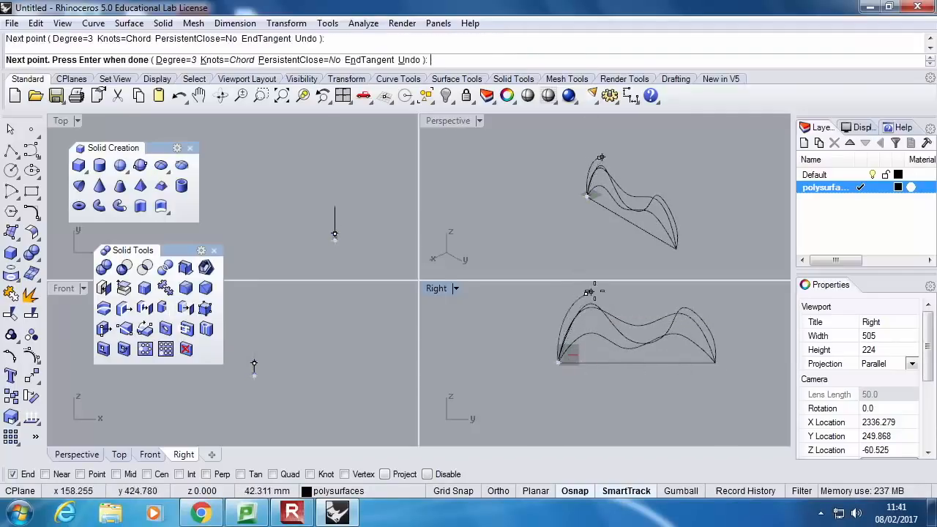
click(632, 298)
click(666, 309)
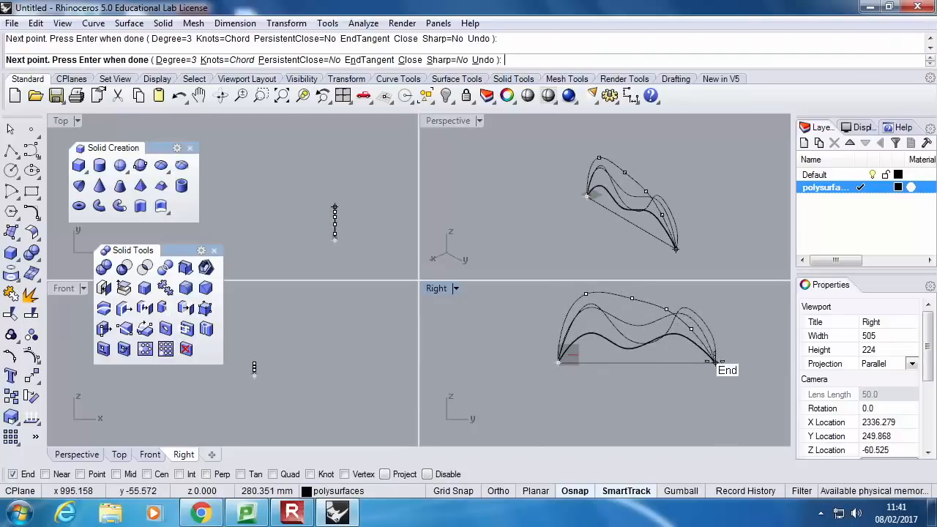
click(734, 383)
key(Return)
Draw a fifth interpolated curve as a single medium-height arch between the base line's endpoints
right_drag(637, 214, 661, 210)
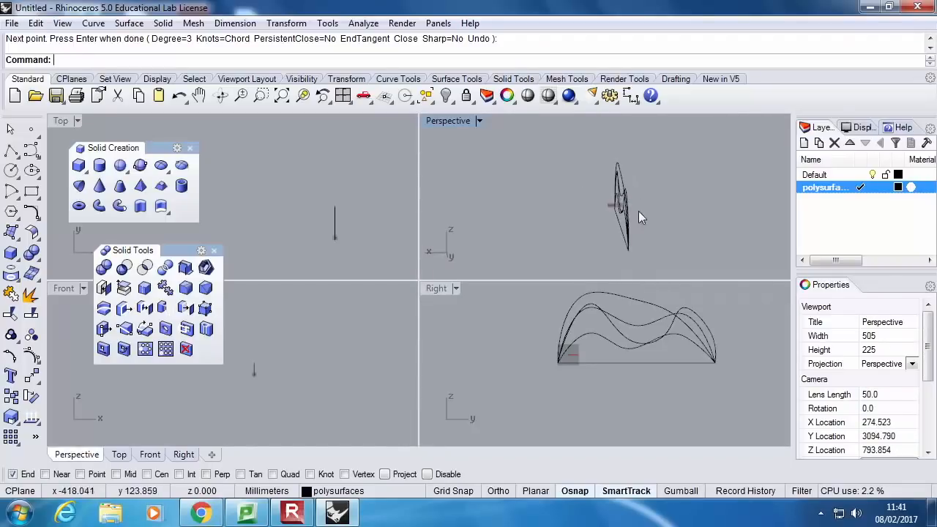
scroll(336, 228, up, 8)
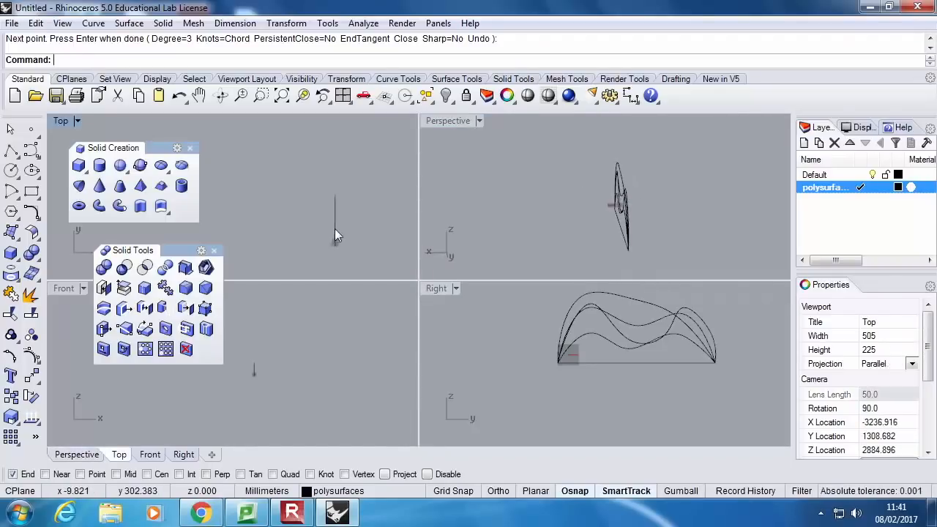
right_click(573, 357)
click(554, 364)
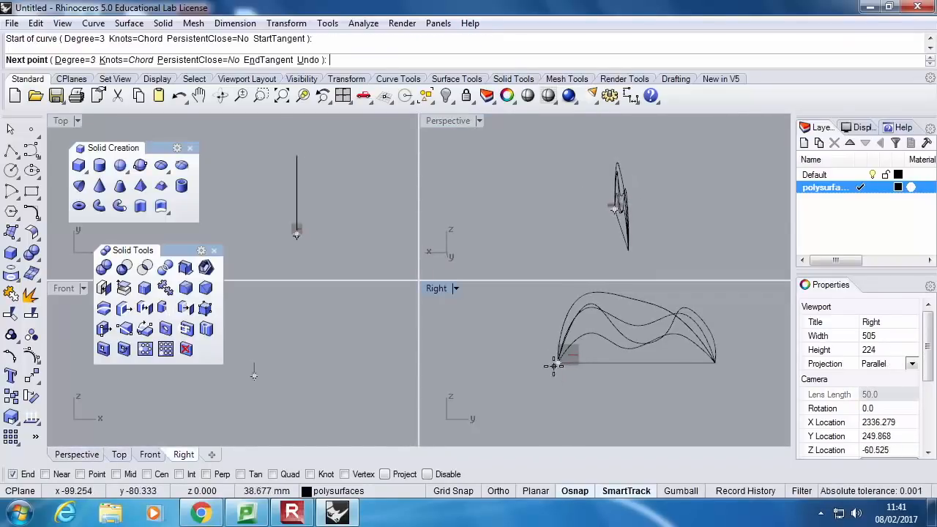
click(590, 325)
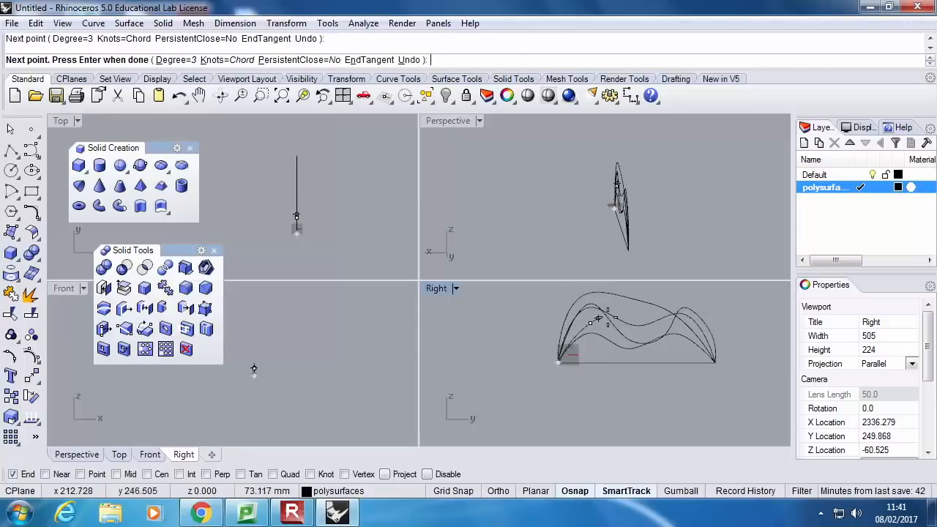
click(643, 318)
click(690, 339)
click(714, 361)
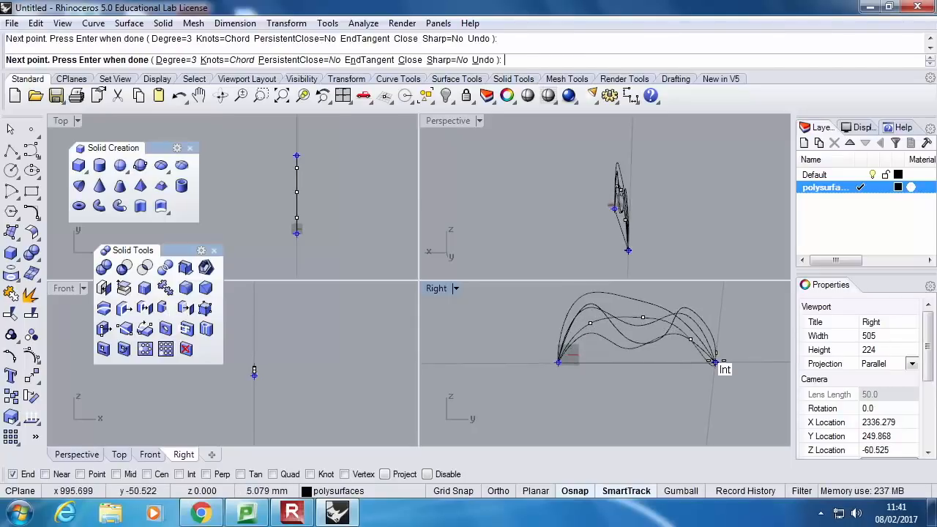
key(Return)
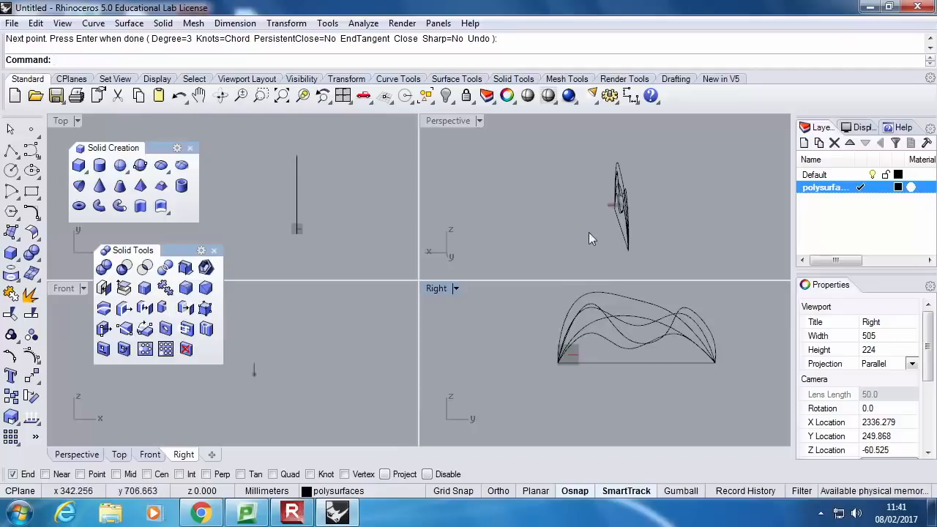
Move the tallest arch curve 500 mm in the positive X direction in the Top viewport with Ortho on
click(619, 177)
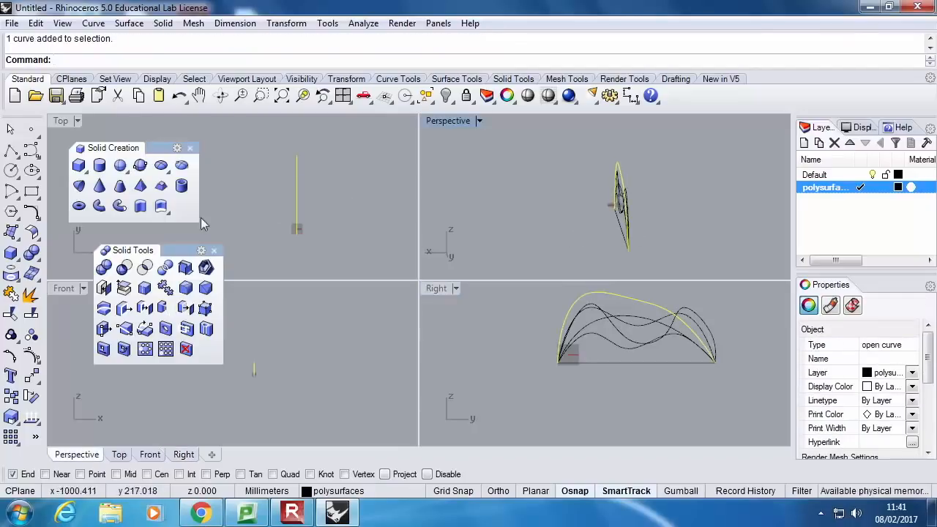
click(28, 381)
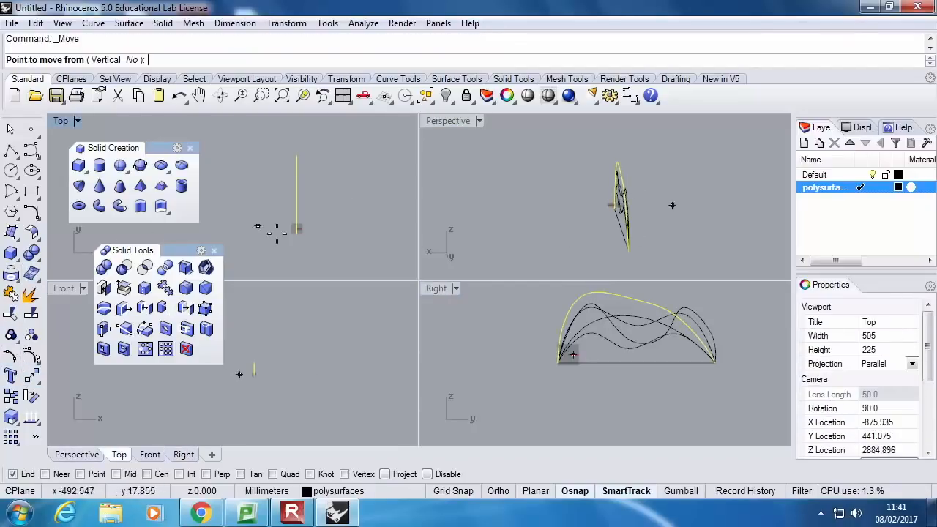
click(285, 254)
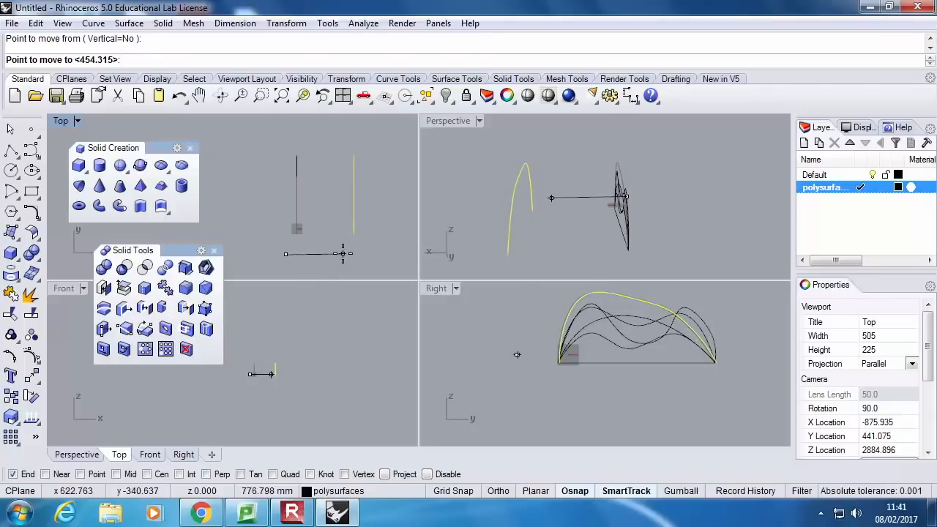
click(500, 492)
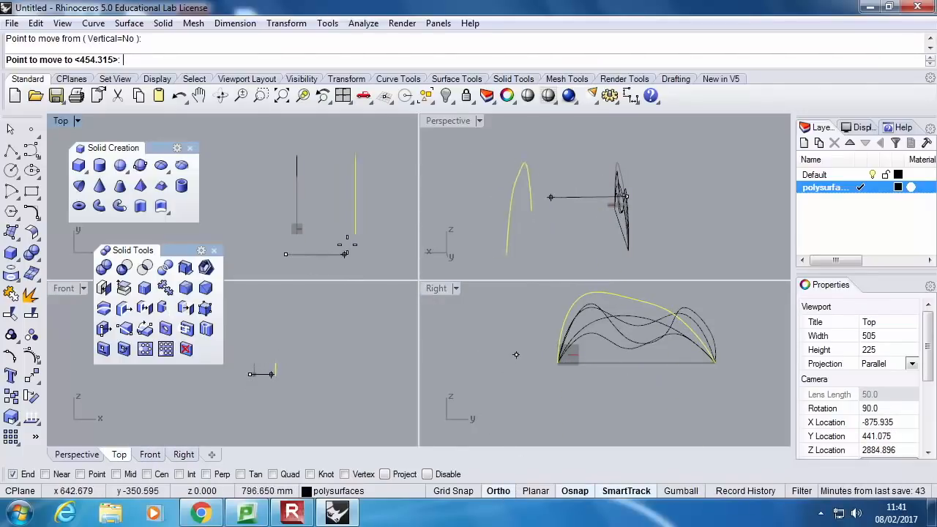
text(0)
key(Return)
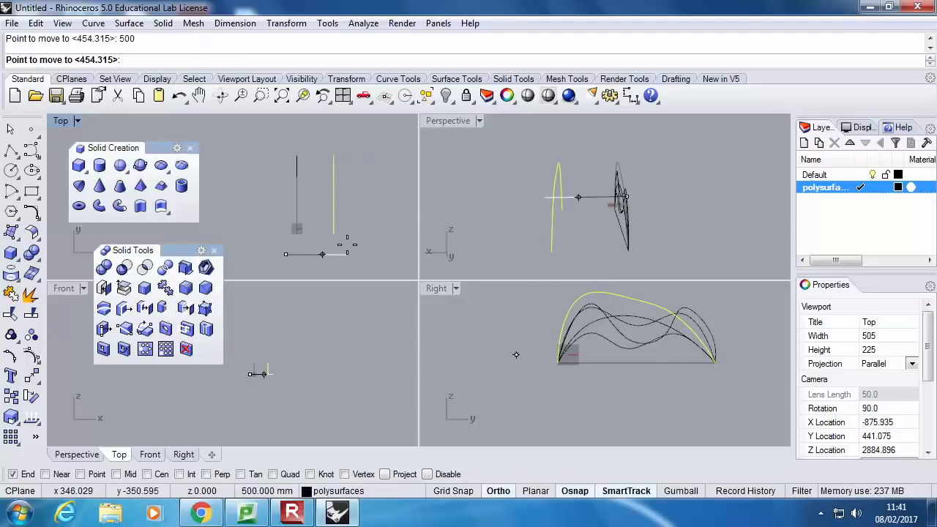
click(348, 246)
Move the two-humped curve with the shallow valley 1000 mm in the positive X direction in the Top viewport
right_drag(603, 194, 586, 227)
scroll(685, 370, down, 4)
right_drag(685, 369, 626, 376)
scroll(253, 366, up, 2)
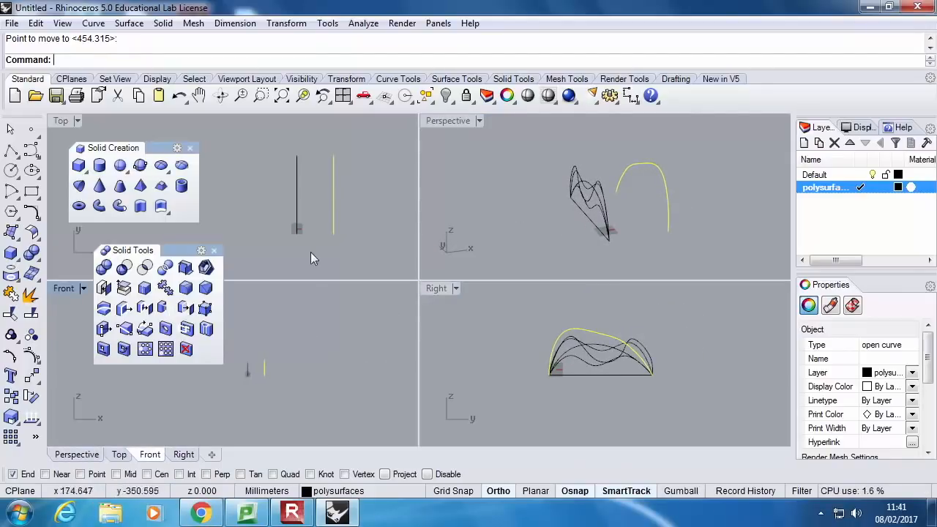
click(584, 182)
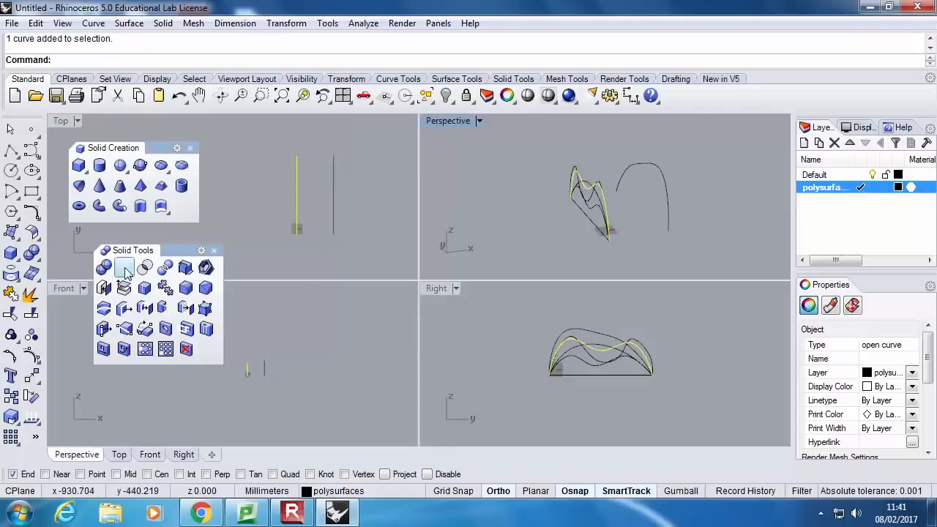
right_click(294, 253)
click(306, 249)
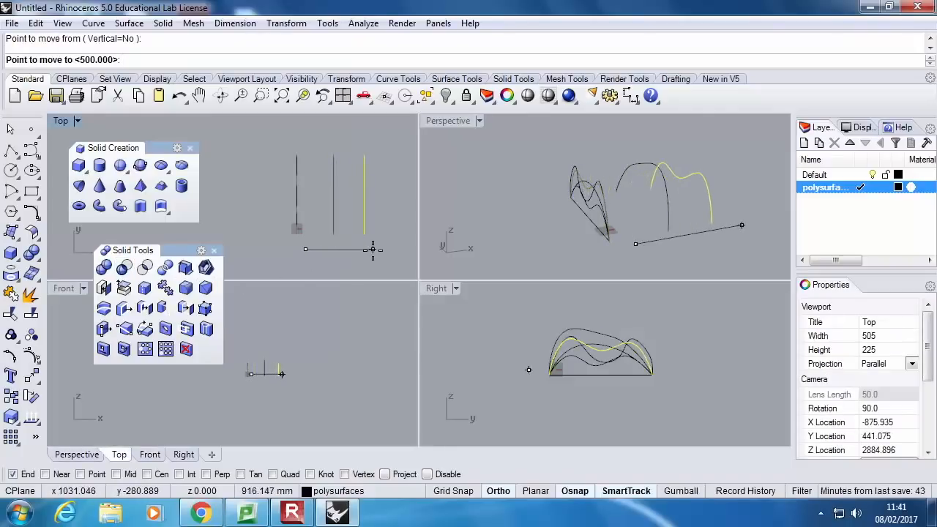
text(1000)
key(Return)
click(374, 251)
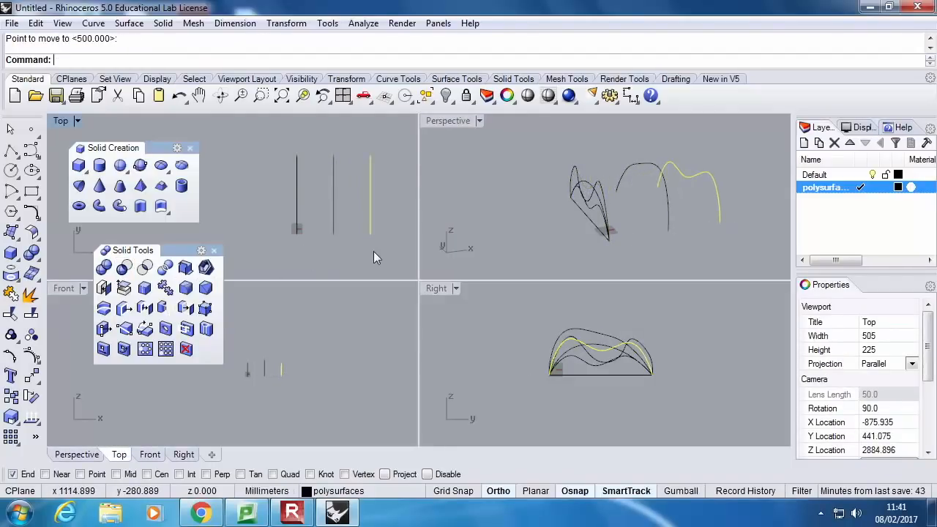
Move the medium-height single arch curve 1500 mm in the positive X direction
click(296, 211)
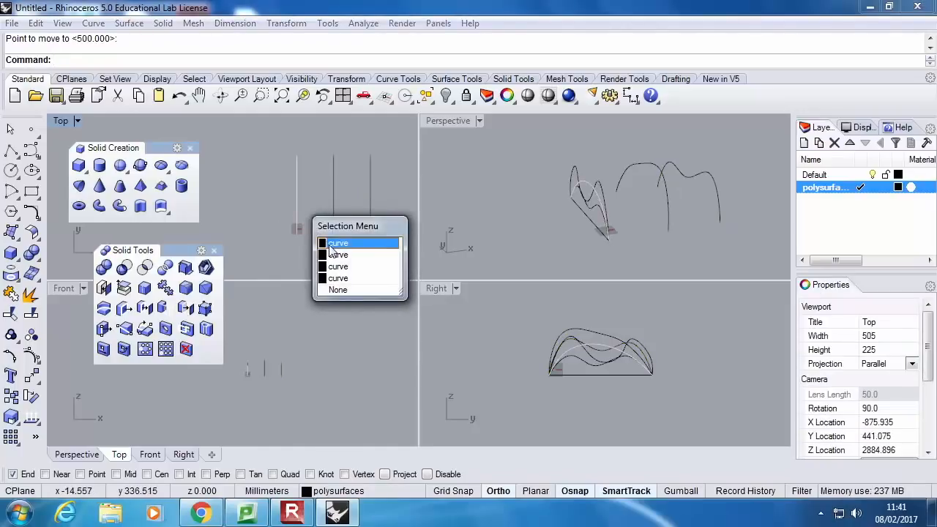
click(356, 242)
right_click(530, 262)
click(297, 268)
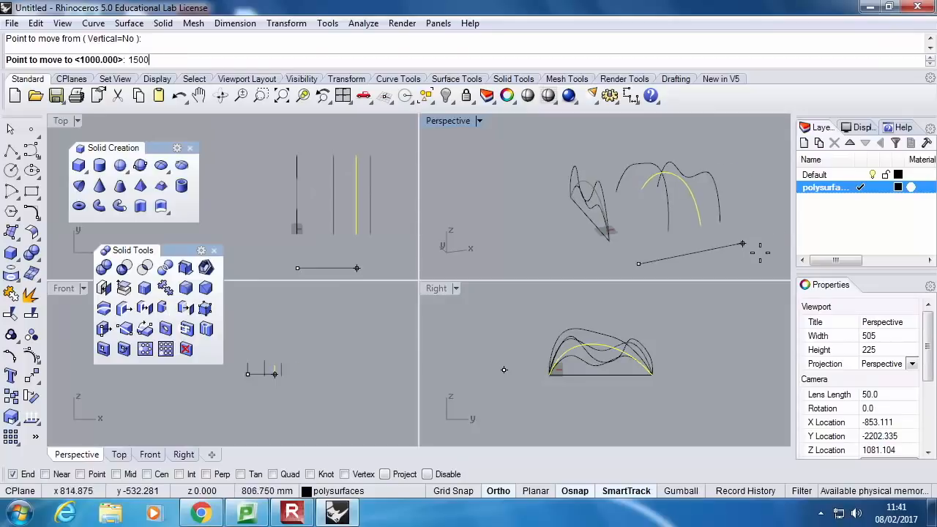
key(Return)
Move the low two-humped curve 2000 mm in the positive X direction
right_drag(573, 228, 638, 216)
click(644, 217)
right_click(573, 240)
click(675, 262)
text(15)
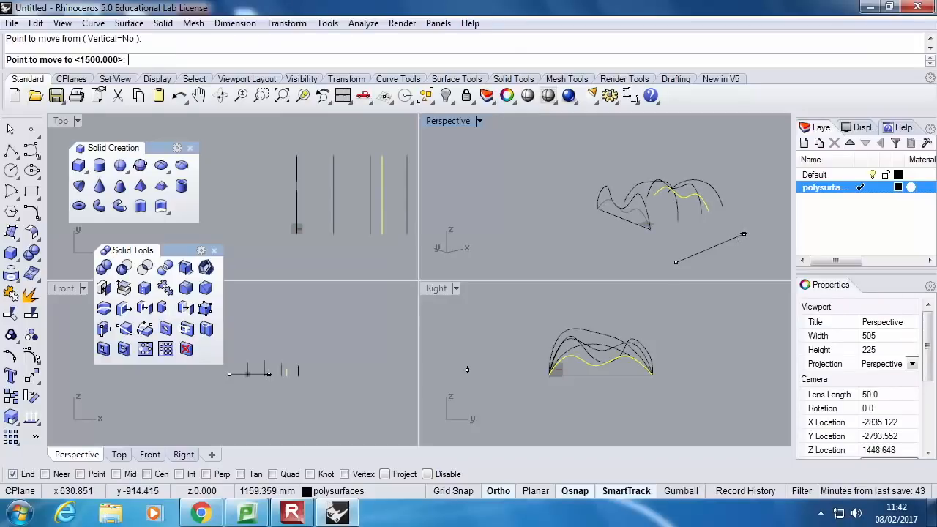
text(2000)
key(Return)
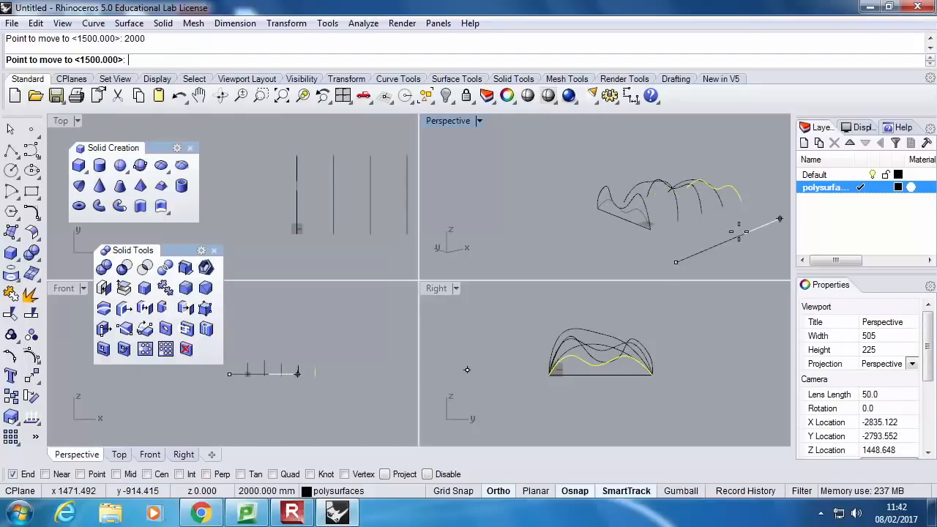
Delete the straight base line beneath the first profile curve
right_drag(660, 236, 686, 247)
click(623, 222)
key(Delete)
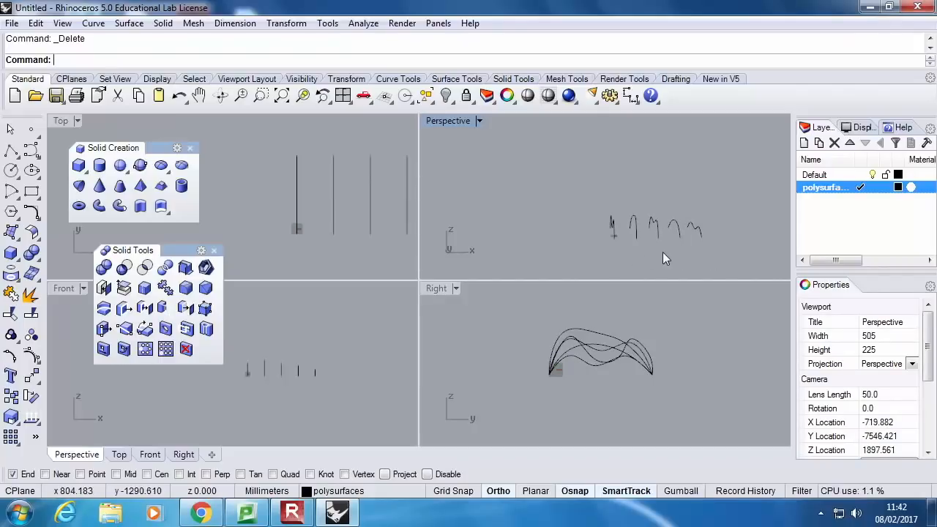
Mirror the first three profile curves across the fifth curve's line in the Top viewport, keeping the originals
drag(662, 252, 572, 192)
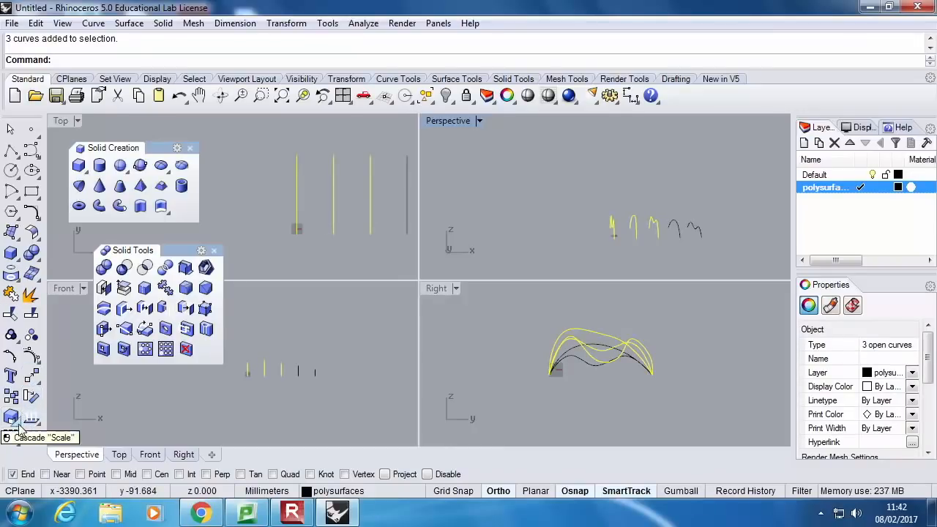
text(Mirror)
key(Return)
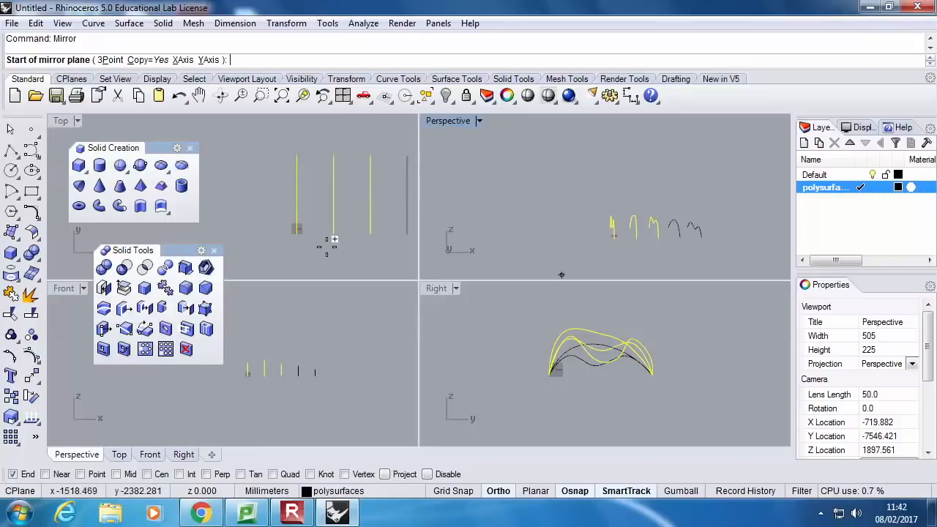
scroll(305, 160, down, 4)
right_drag(363, 162, 305, 159)
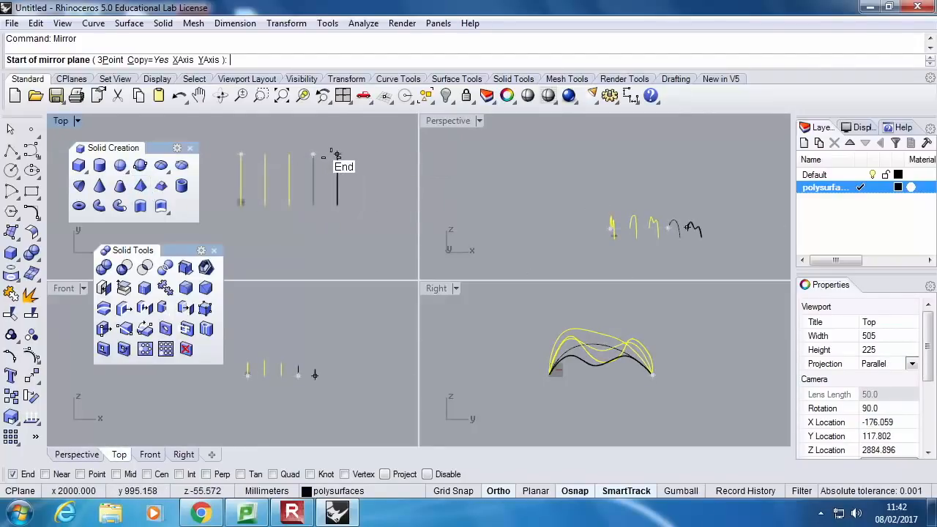
click(337, 155)
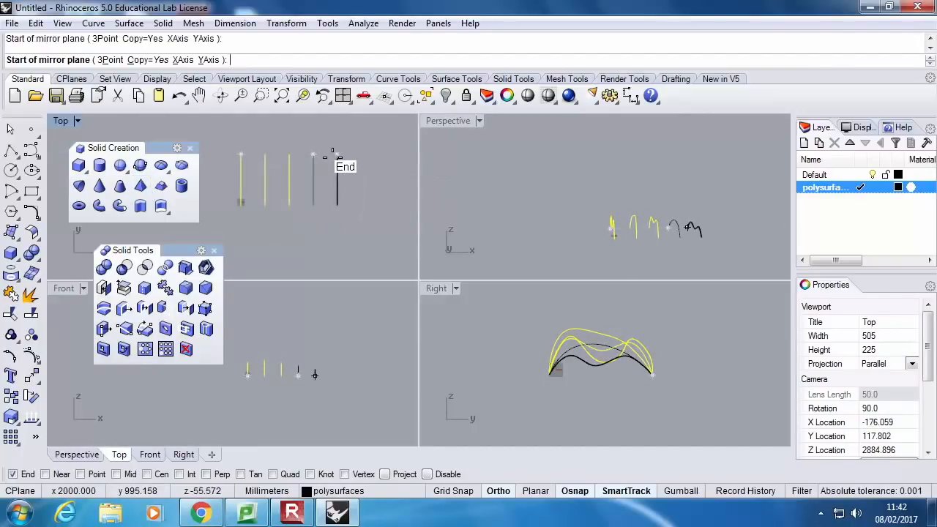
click(337, 209)
Move the three mirrored curves about 500 mm in the negative X direction to even out the spacing
scroll(734, 223, up, 6)
drag(746, 230, 653, 178)
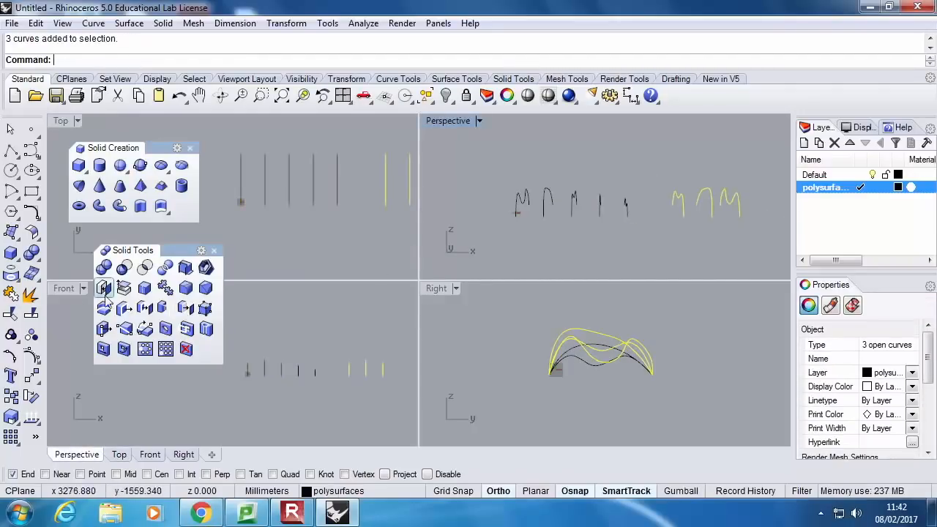
click(31, 377)
click(337, 260)
key(Return)
click(654, 229)
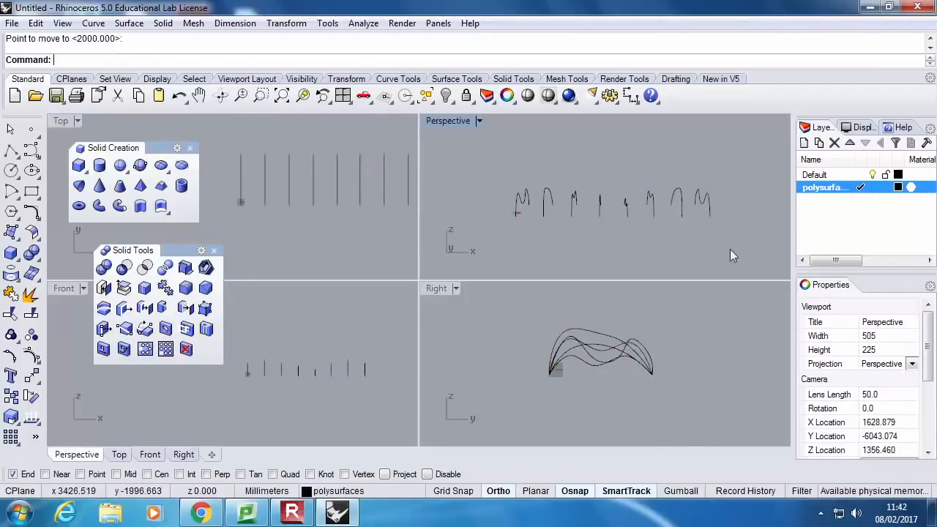
Select all eight profile curves
right_drag(617, 248, 701, 253)
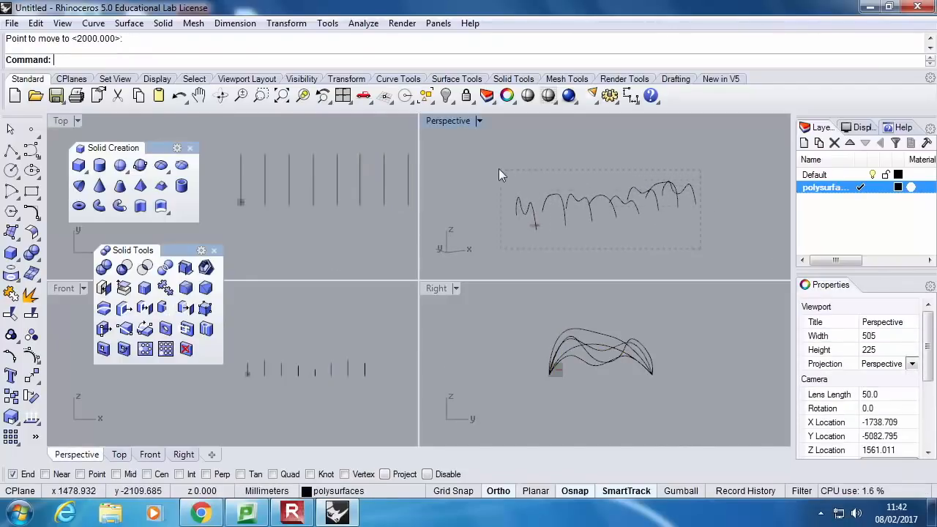
key(ctrl+a)
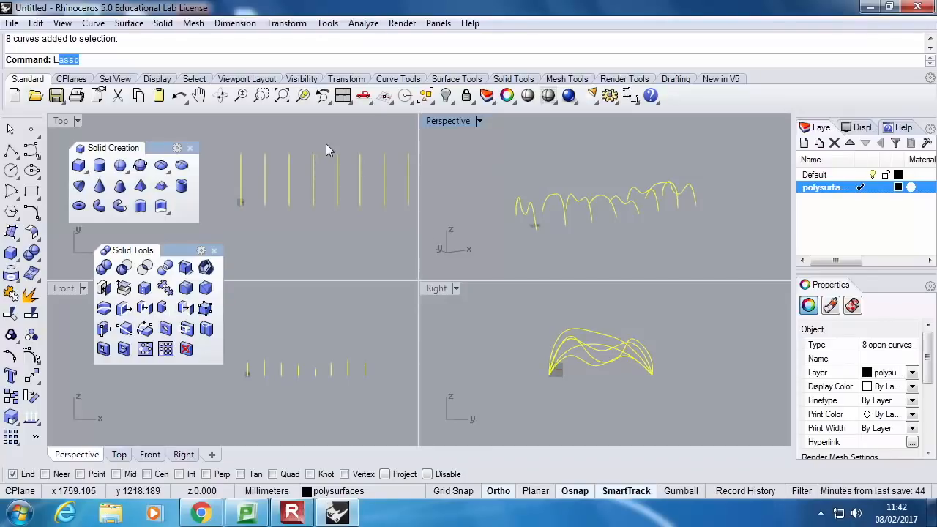
text(Loft)
key(Return)
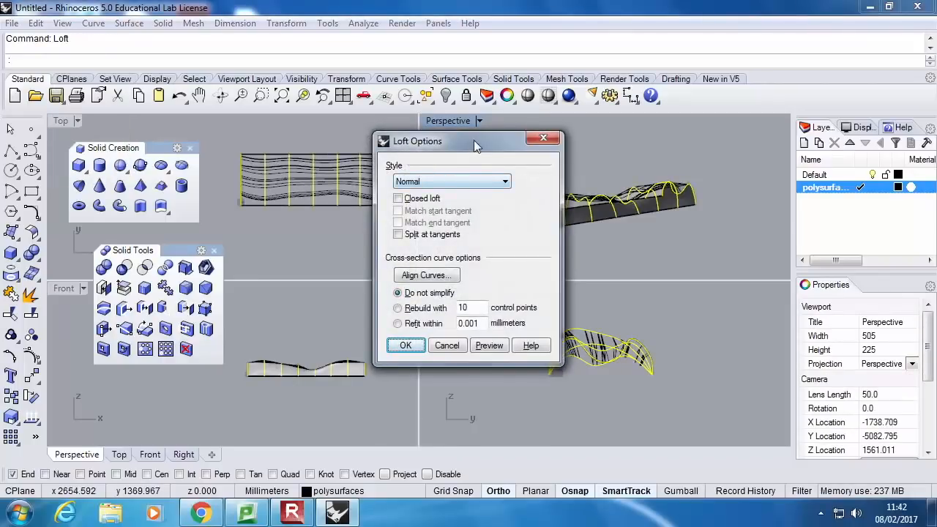
drag(473, 143, 284, 143)
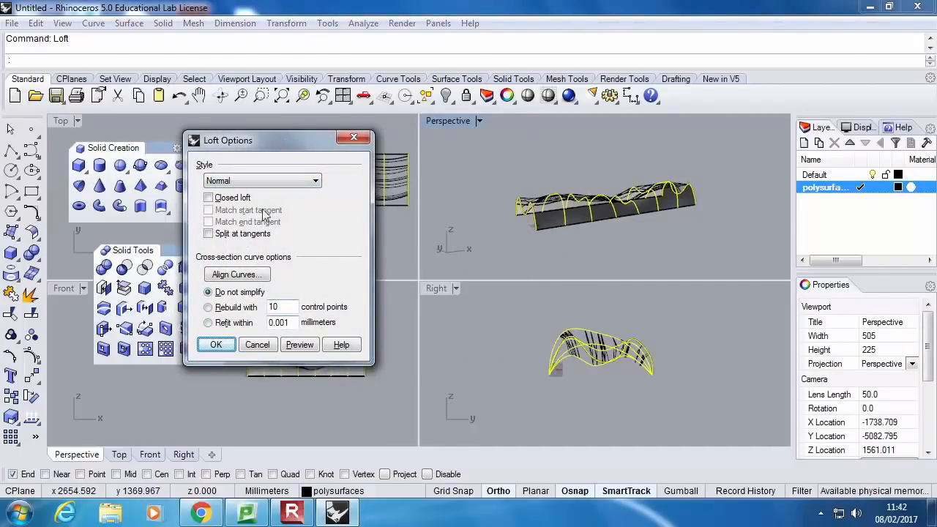
click(267, 186)
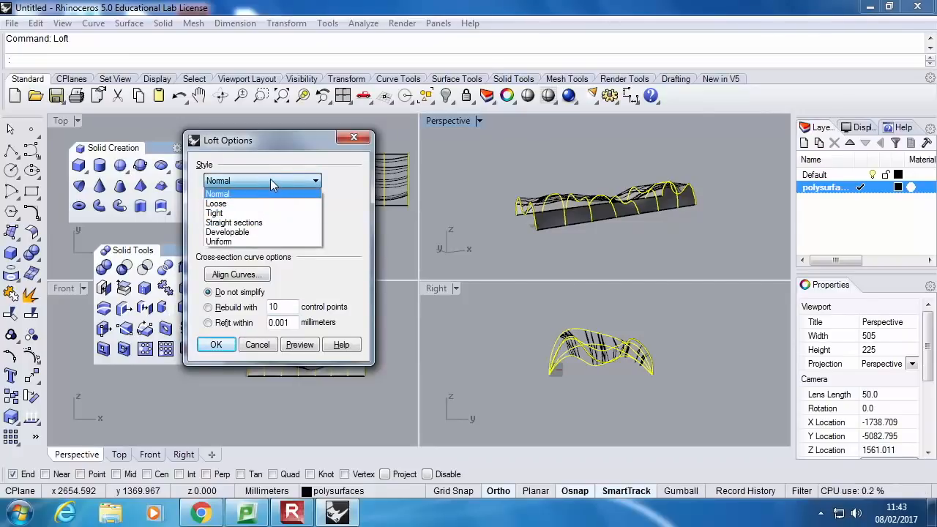
click(270, 178)
click(270, 180)
click(264, 205)
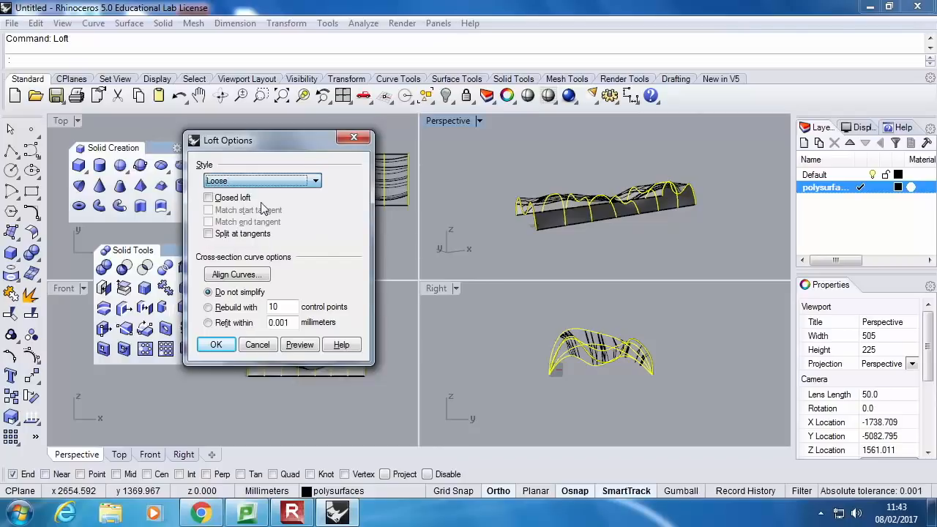
click(307, 345)
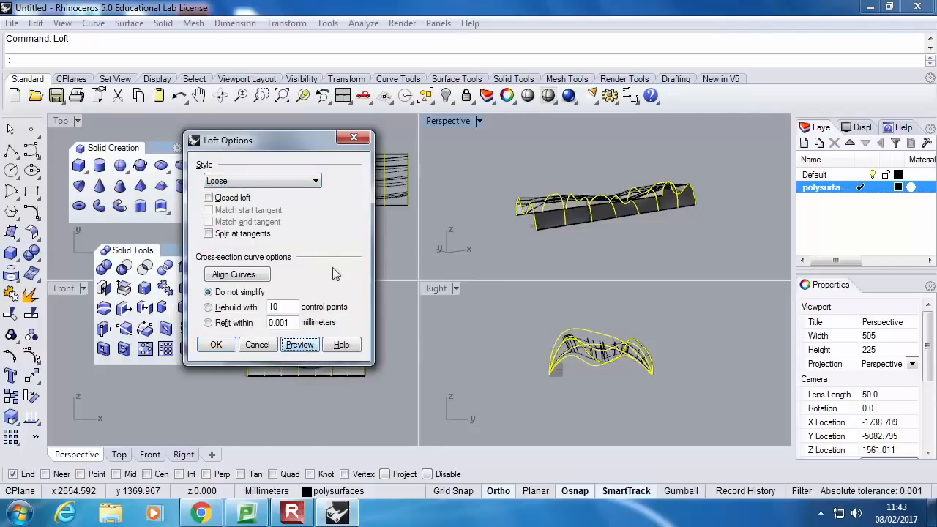
key(Escape)
Maximize the Perspective viewport, start a Loft through the eight curves and preview it with the Loose style
right_drag(568, 260, 595, 249)
scroll(596, 219, up, 4)
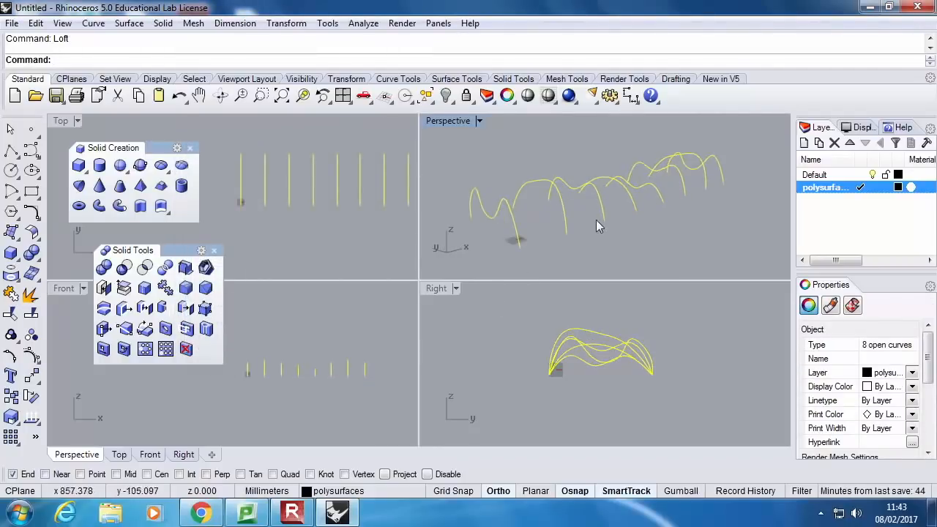
double_click(448, 121)
right_drag(487, 272, 586, 314)
text(Loft)
key(Return)
drag(301, 146, 232, 139)
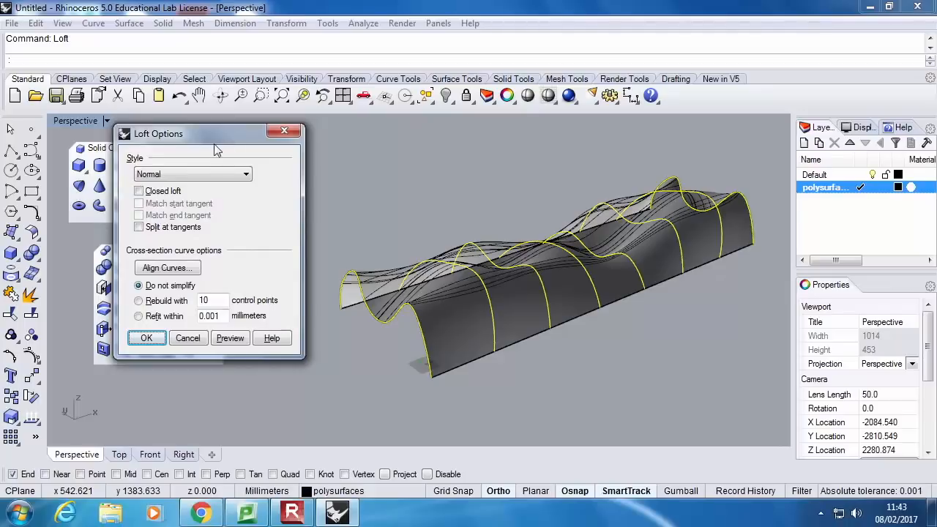
click(193, 176)
click(199, 196)
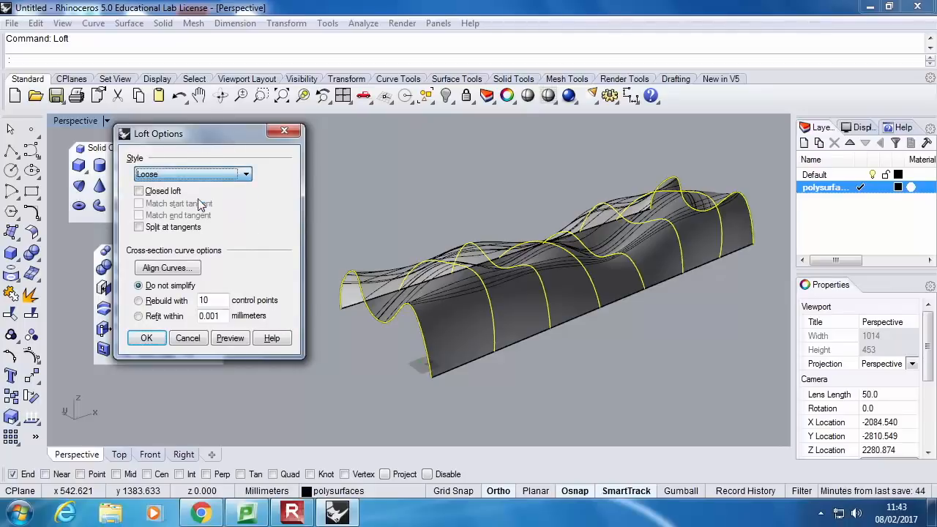
click(235, 342)
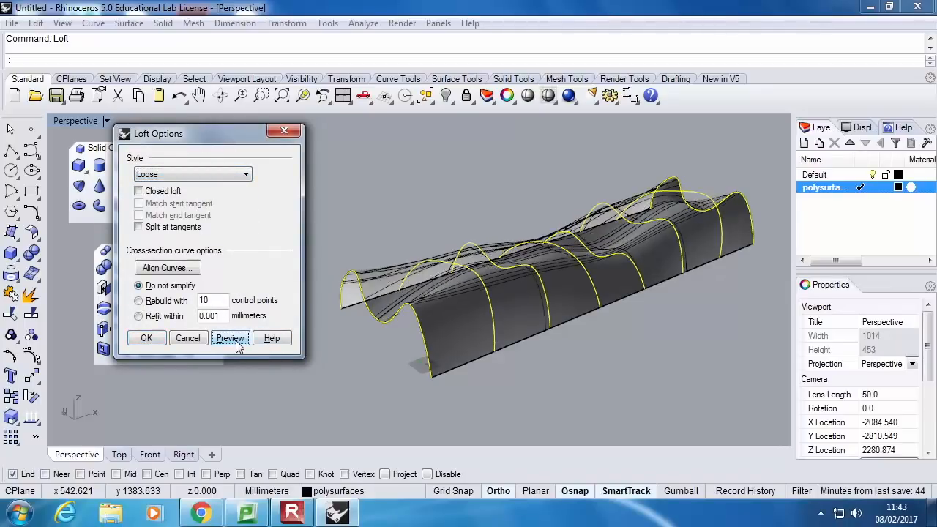
Preview the loft with the Tight style and with the Straight sections style
click(213, 174)
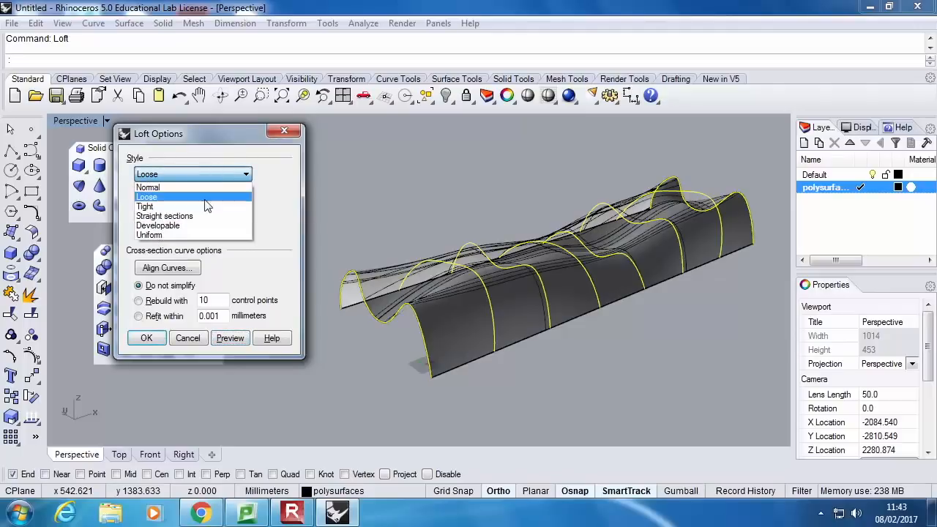
click(205, 207)
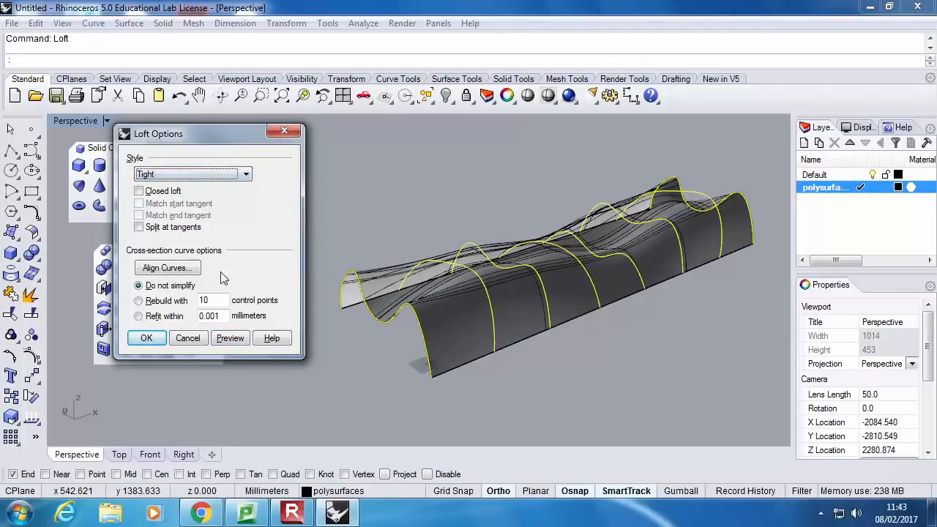
click(232, 338)
click(206, 174)
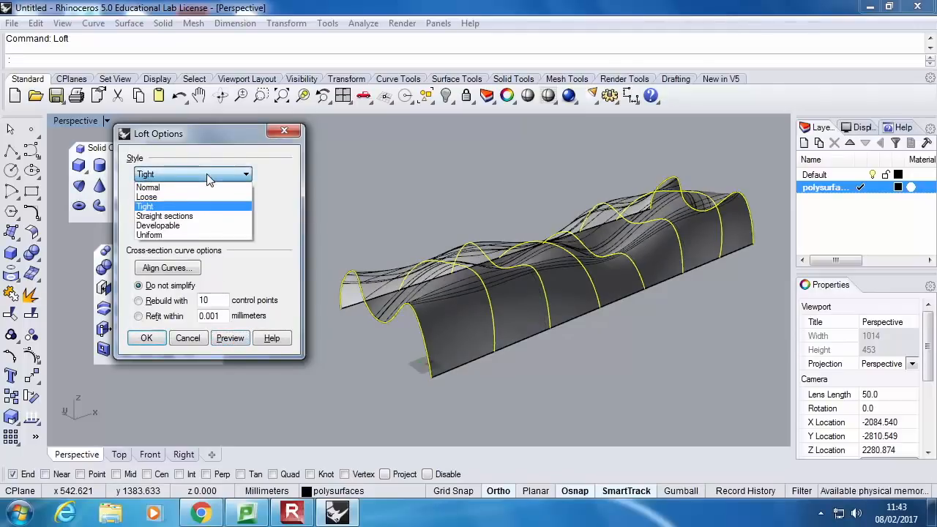
click(201, 217)
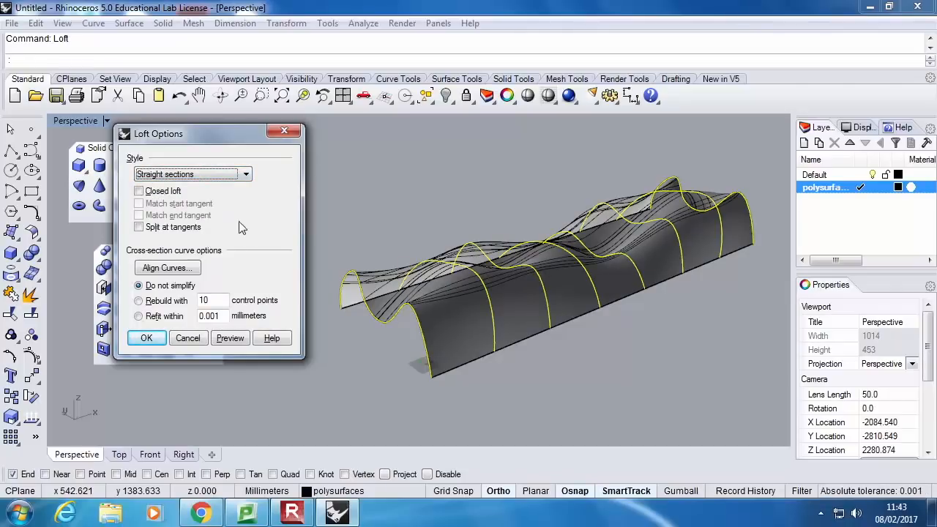
click(230, 337)
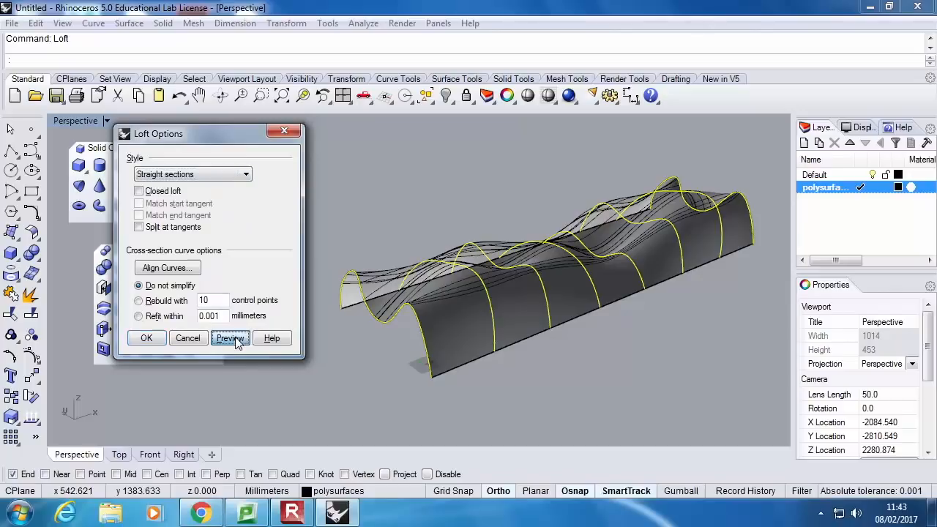
Preview the loft with the Developable style and examine the resulting surface
right_drag(556, 324, 213, 272)
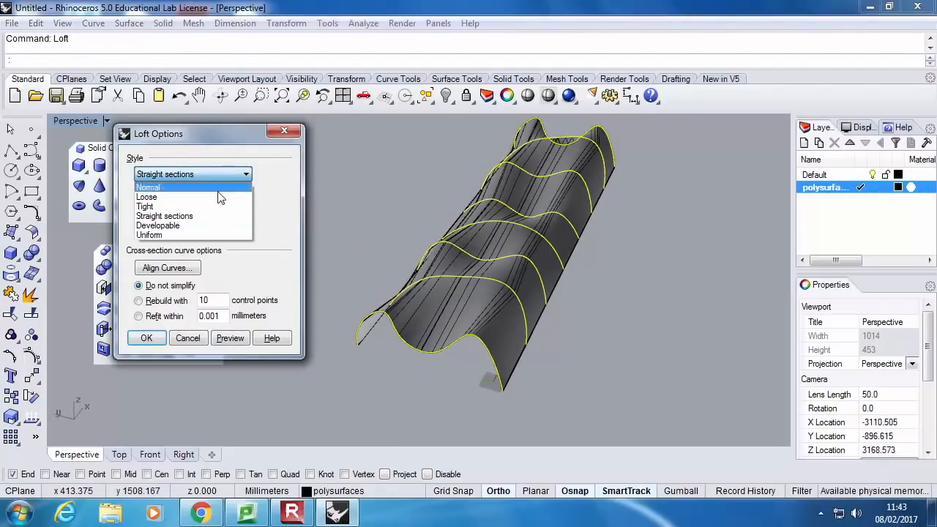
click(196, 225)
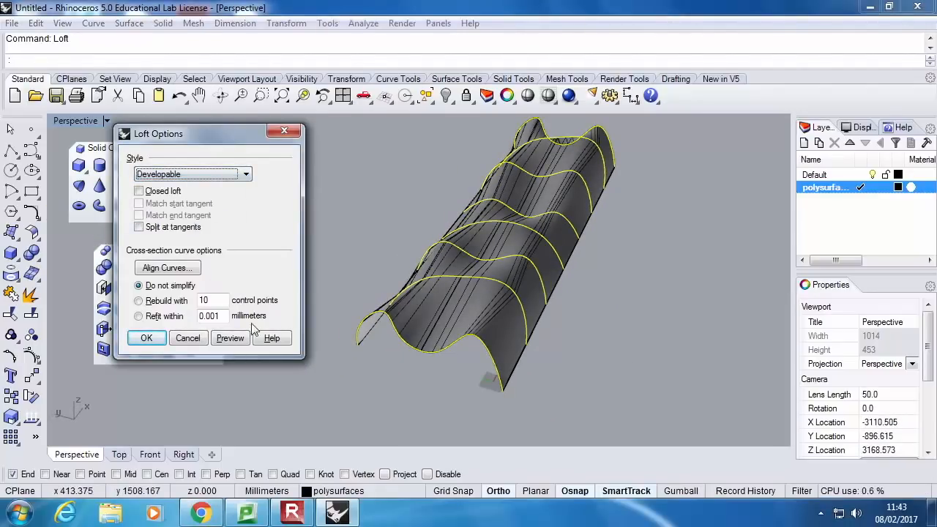
click(230, 339)
right_drag(534, 296, 312, 216)
Set the loft style to Normal, preview it and create the surface
click(239, 175)
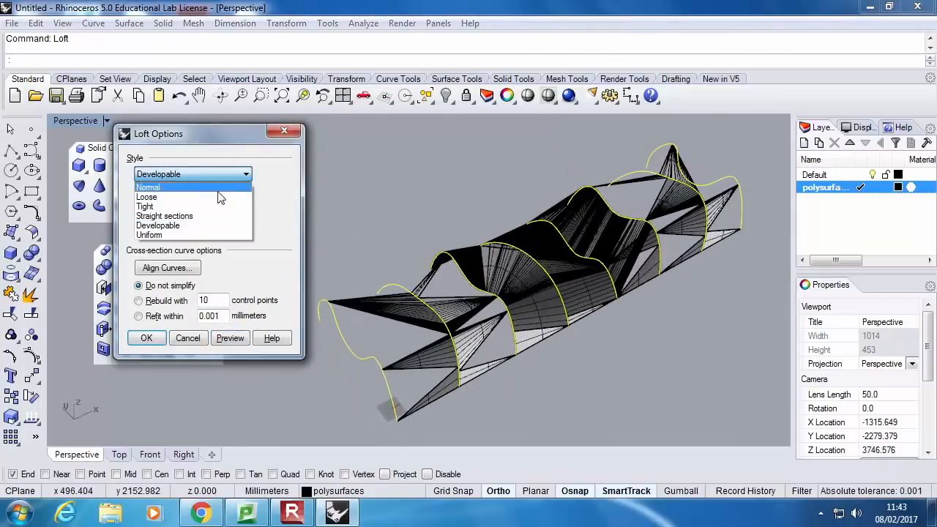
click(218, 192)
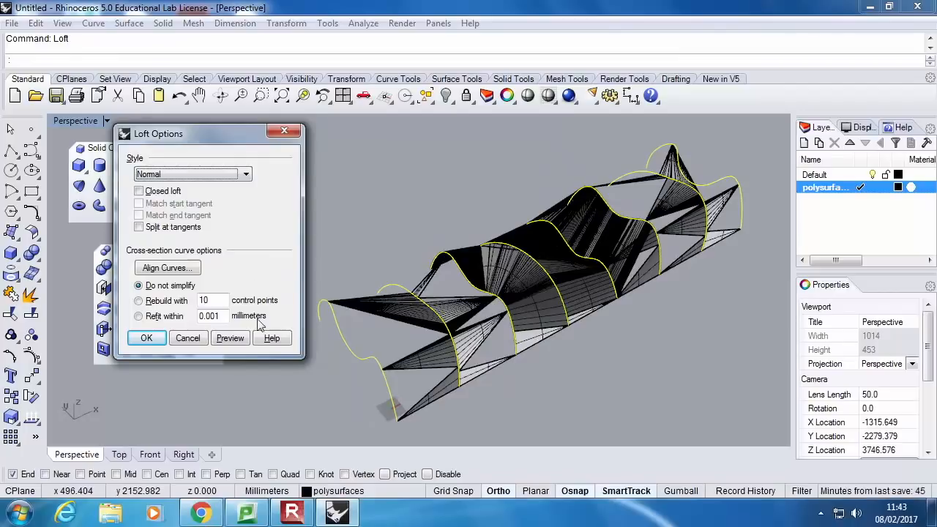
click(234, 343)
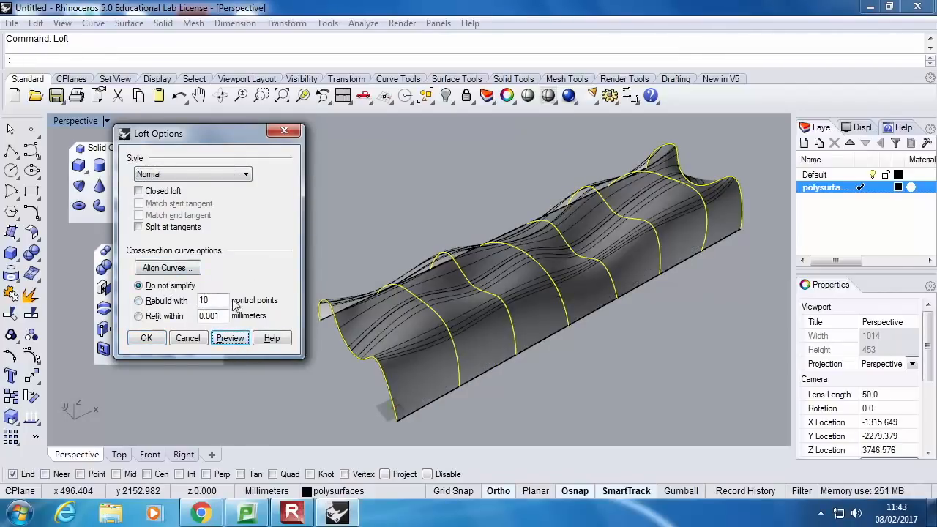
click(146, 339)
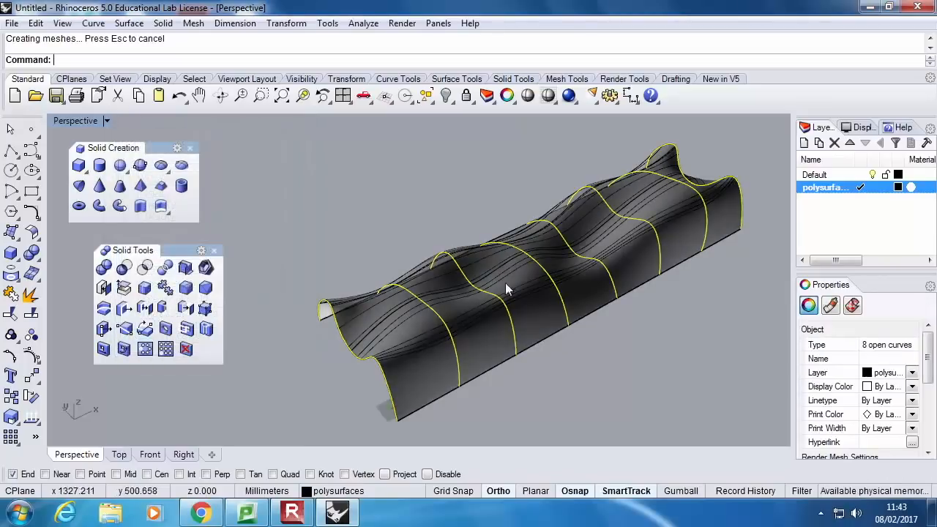
Turn on the control points of the lofted surface
right_drag(401, 205, 512, 251)
scroll(432, 296, up, 5)
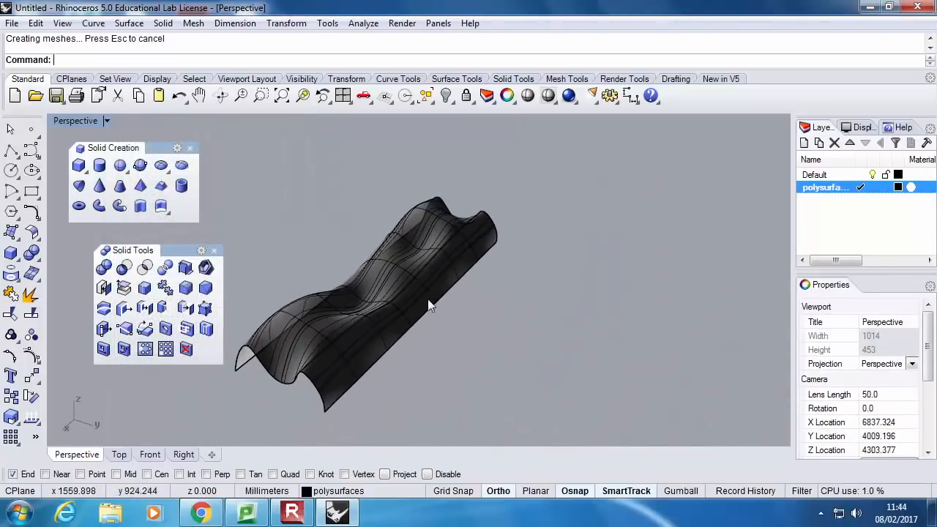
click(408, 297)
click(31, 355)
Raise the crest control points along the fourth profile curve vertically in the Front viewport to form a peak in the surface
right_drag(376, 325, 344, 274)
drag(371, 165, 341, 209)
right_drag(351, 231, 552, 256)
click(32, 373)
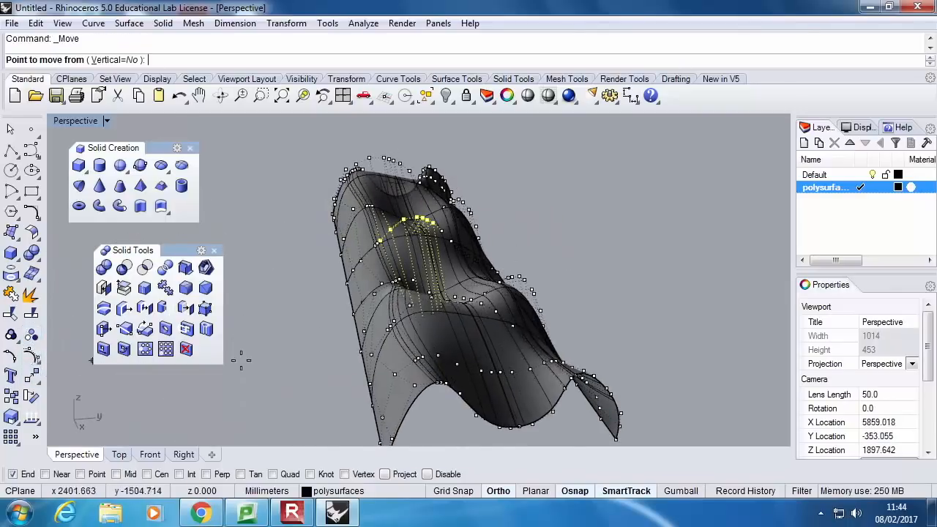
double_click(79, 122)
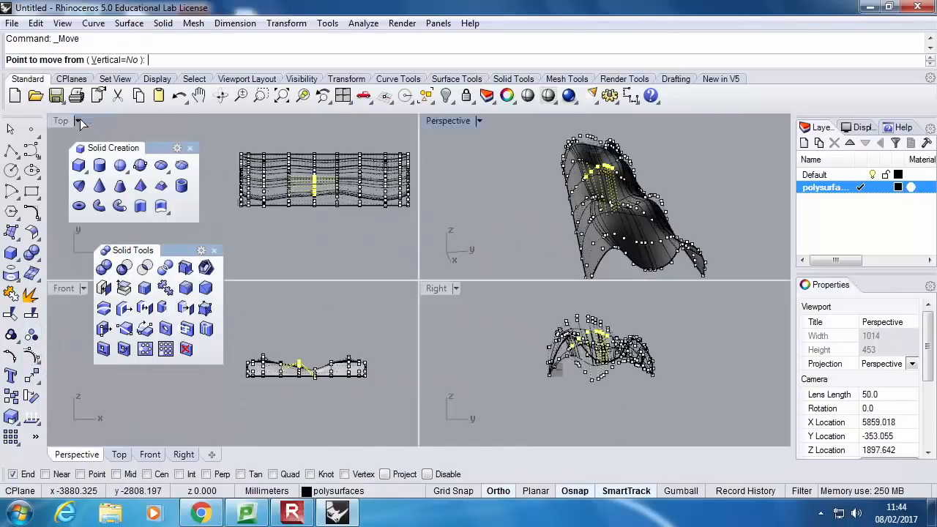
click(347, 319)
click(373, 323)
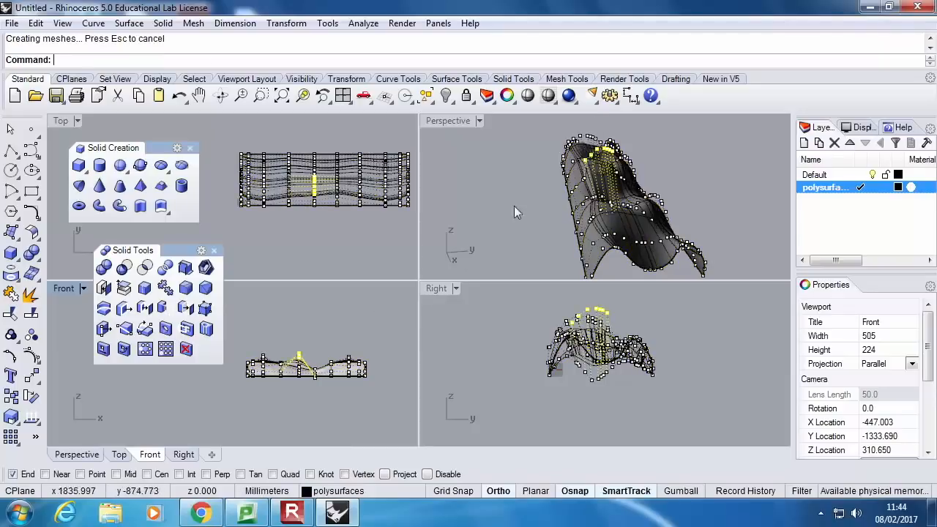
Turn off the surface's control points and maximize the Perspective viewport
click(693, 177)
key(Escape)
right_drag(693, 177, 456, 159)
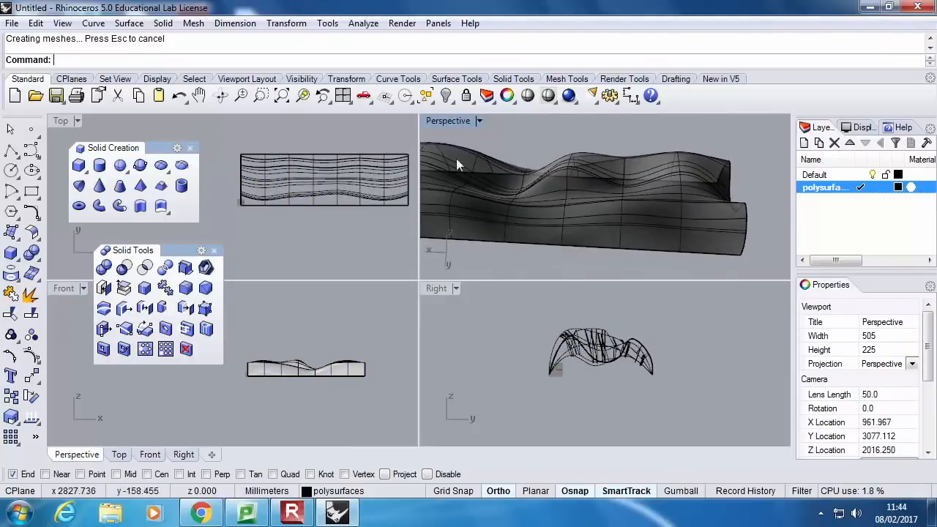
double_click(440, 121)
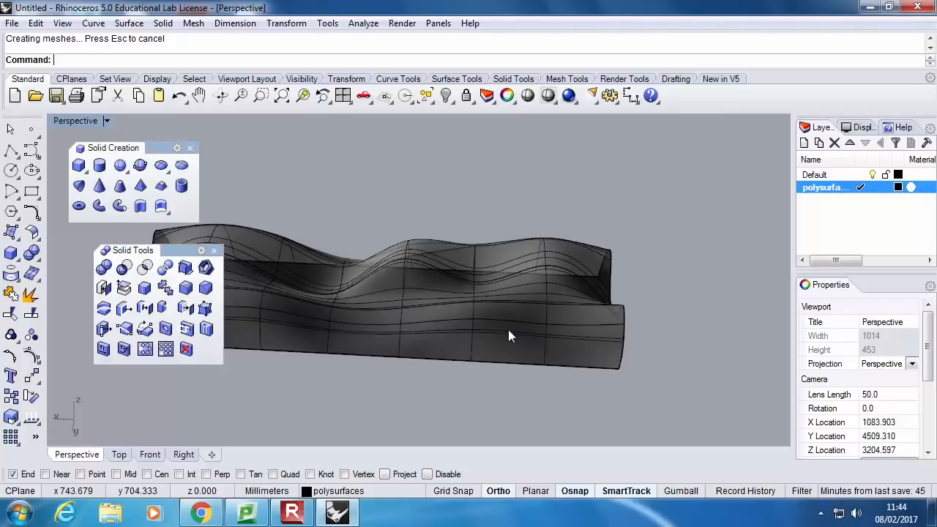
Create a new layer named curves
click(803, 142)
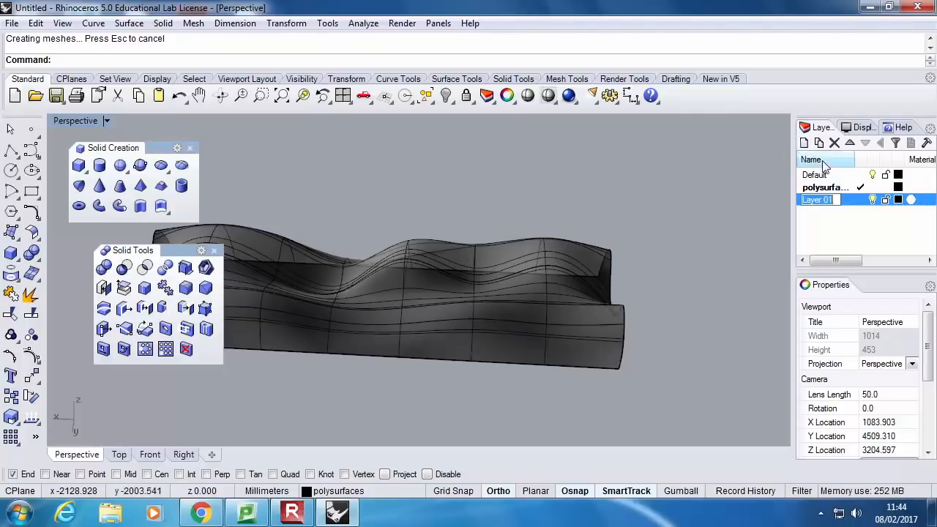
text(l)
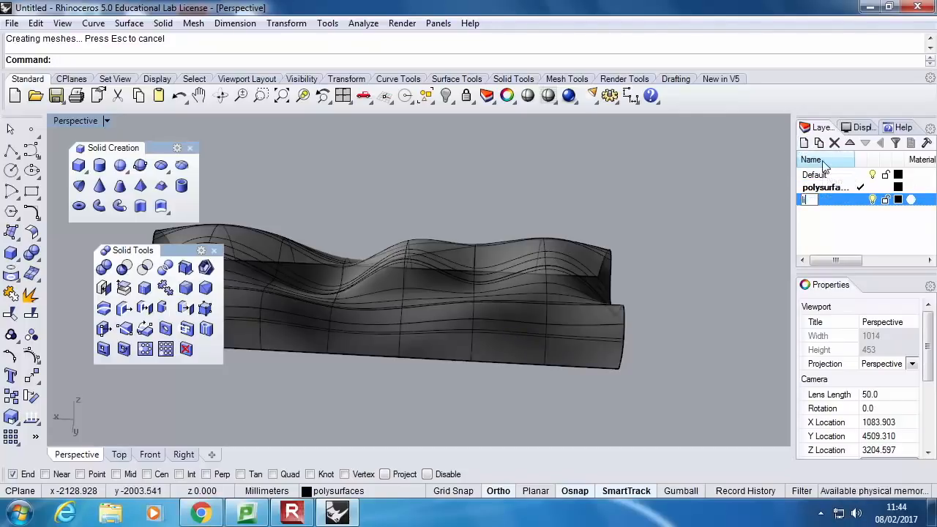
text(urves)
key(Return)
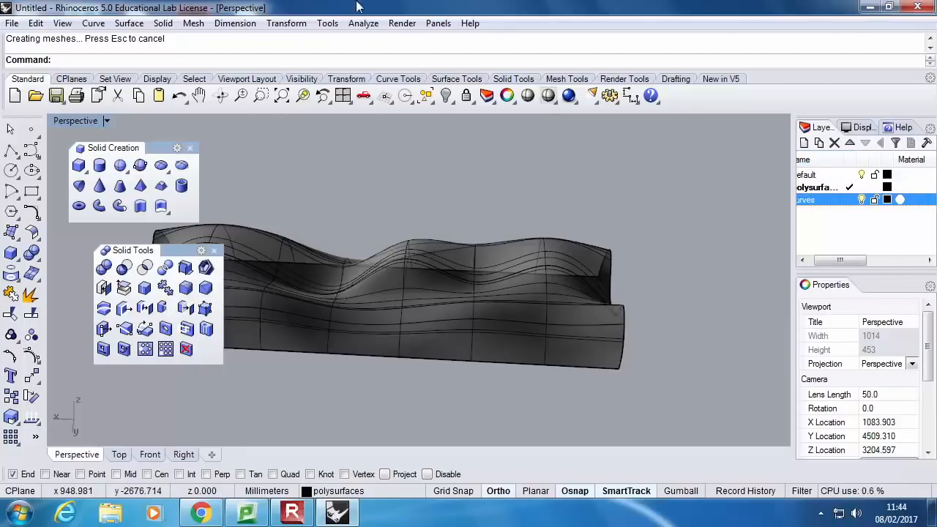
Select all the profile curves, assign them to the curves layer and hide that layer
click(427, 98)
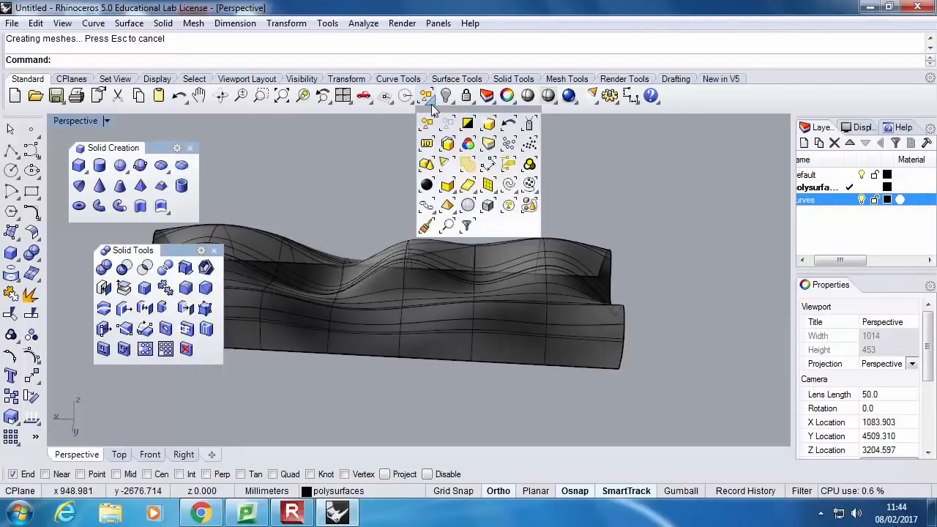
click(507, 187)
click(912, 373)
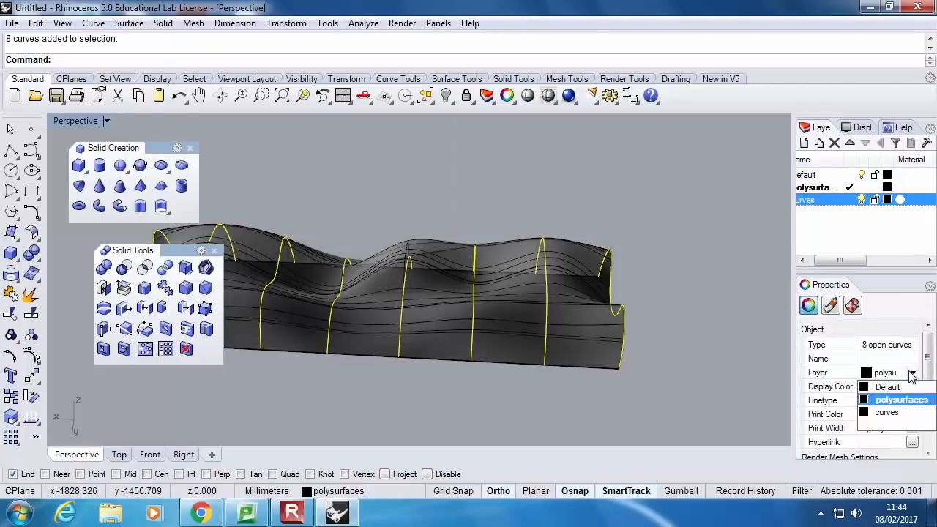
click(893, 413)
click(747, 322)
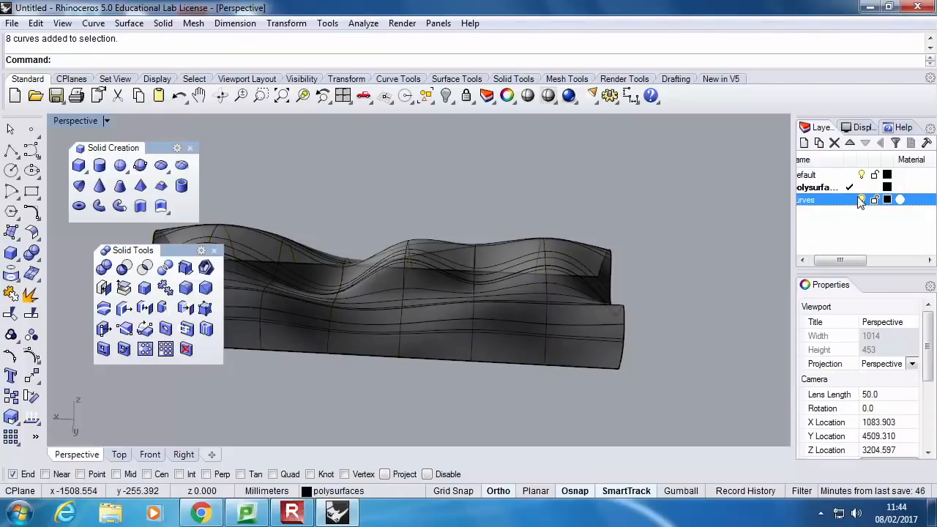
drag(848, 260, 788, 260)
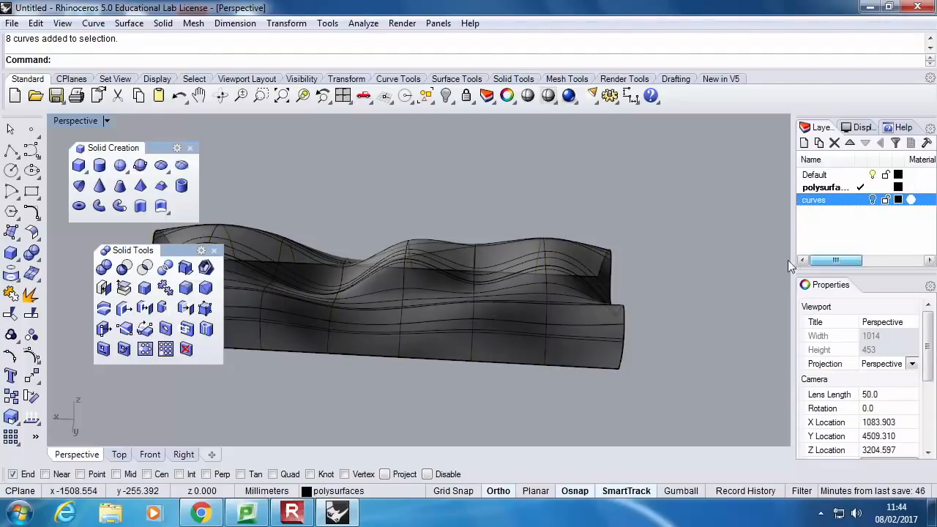
Hide the isocurves of the lofted surface so only its edges and shading are displayed
click(566, 256)
drag(926, 357, 927, 421)
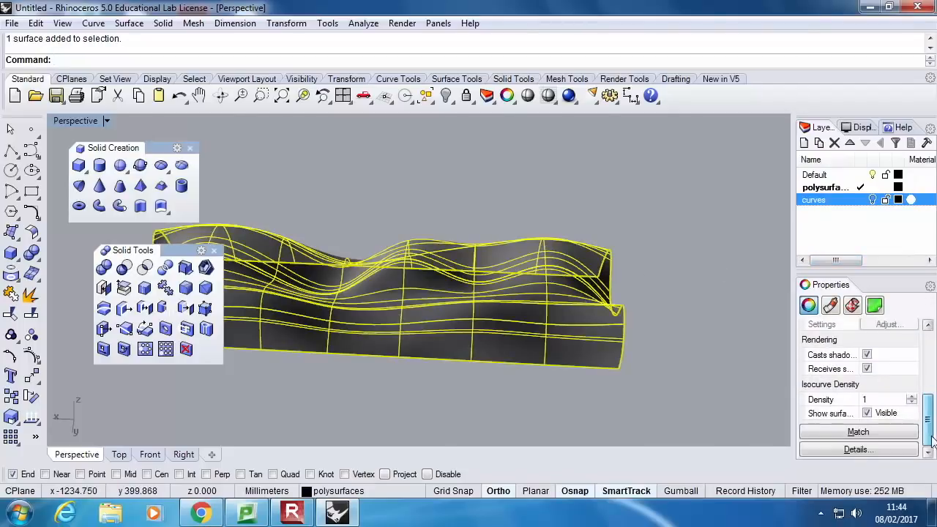
click(866, 413)
click(728, 397)
mouse_move(581, 376)
right_down()
mouse_move(703, 325)
mouse_move(498, 308)
mouse_move(565, 314)
mouse_move(582, 329)
mouse_move(452, 228)
mouse_move(485, 246)
mouse_move(469, 238)
right_up()
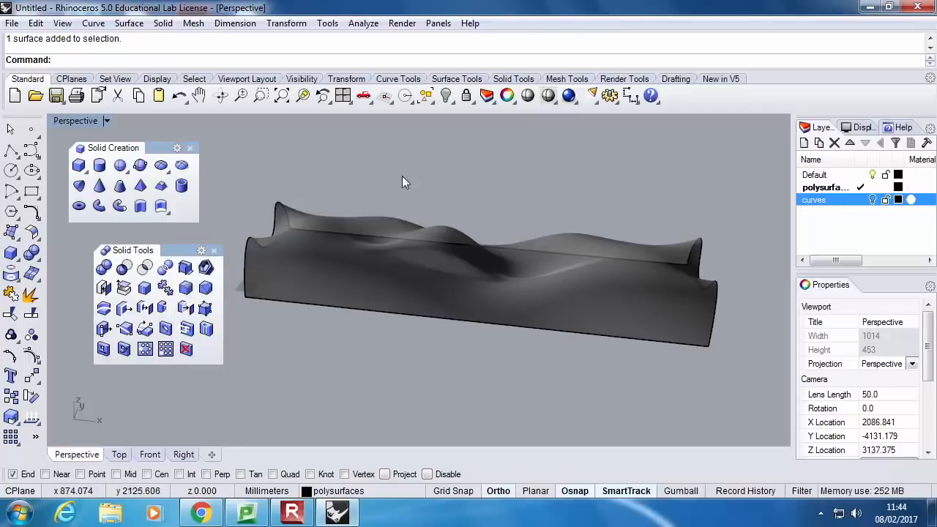
click(11, 150)
right_drag(247, 236, 432, 322)
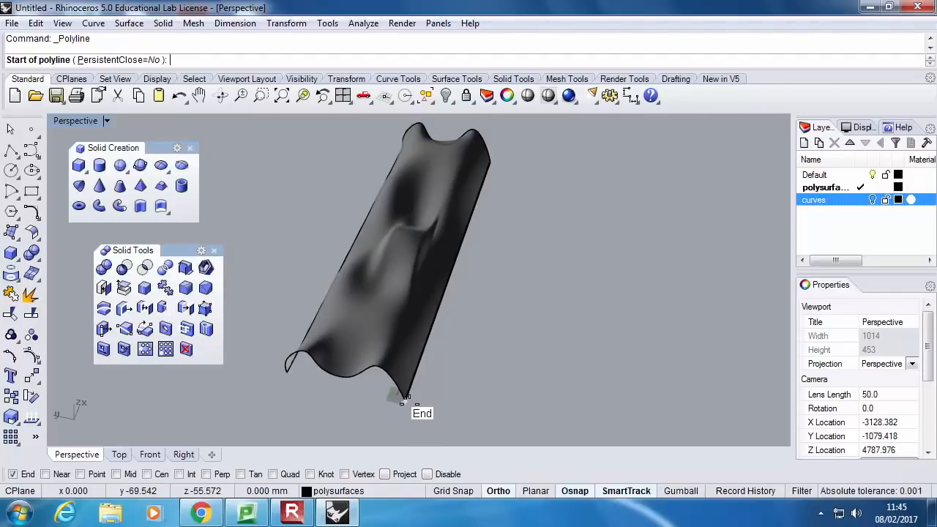
click(439, 408)
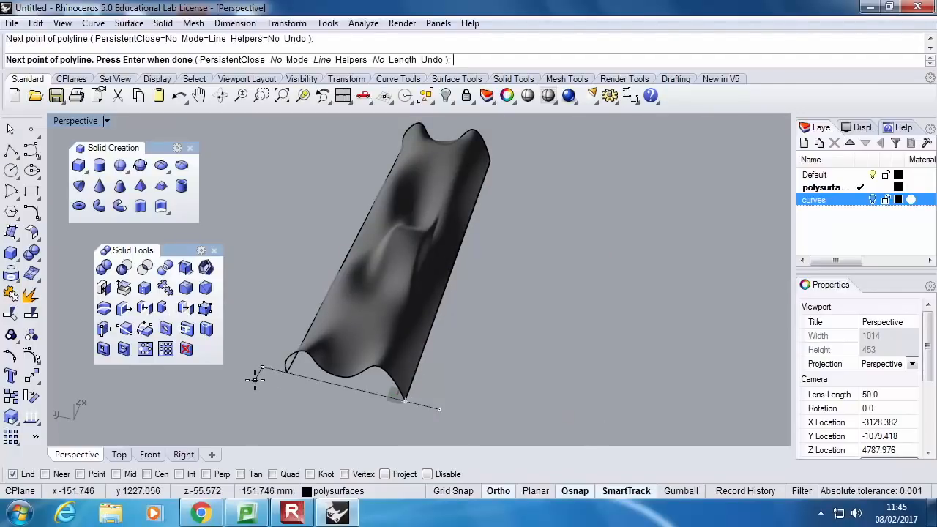
key(Escape)
Draw a straight polyline through the two base corners of the surface's near end, extending slightly beyond both sides
key(Return)
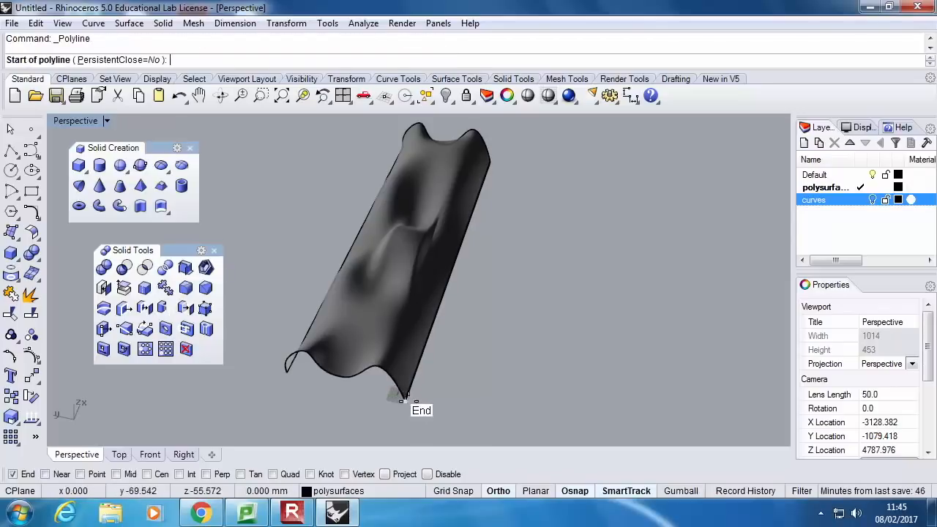
click(434, 407)
click(260, 367)
key(Return)
Try a Scale1D to 3000 mm along the surface's long base edge with the new base line selected
click(271, 369)
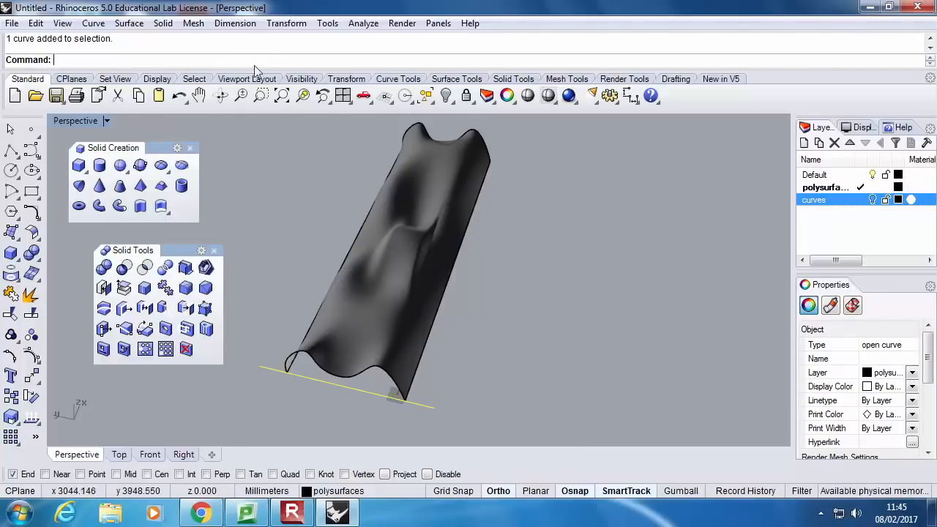
click(31, 420)
click(73, 421)
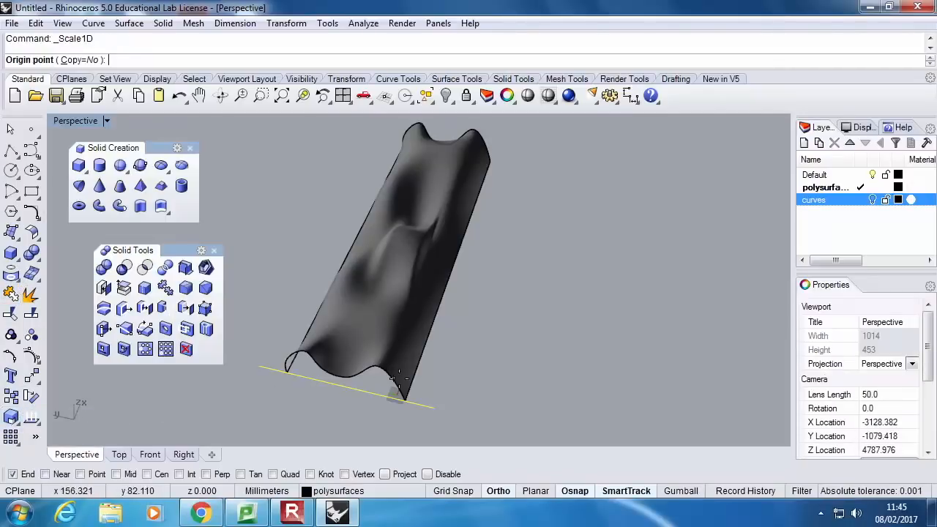
click(403, 400)
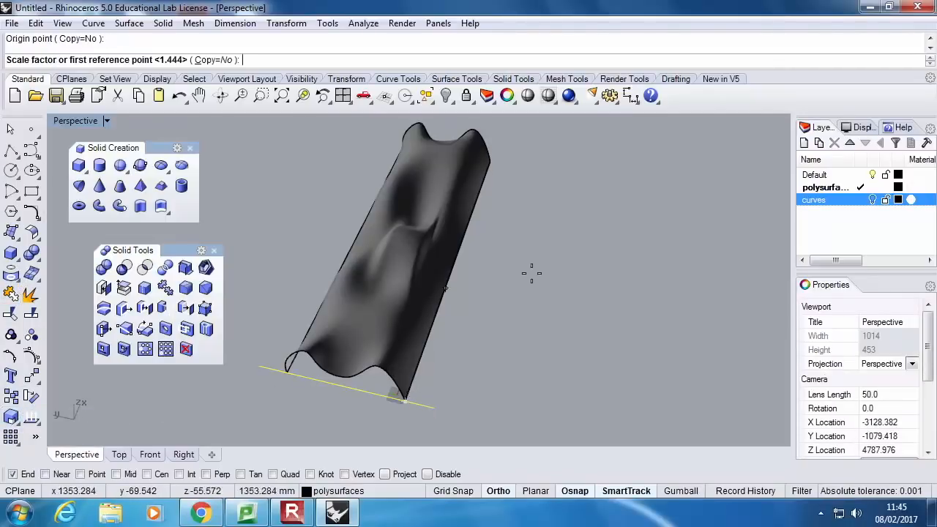
click(489, 159)
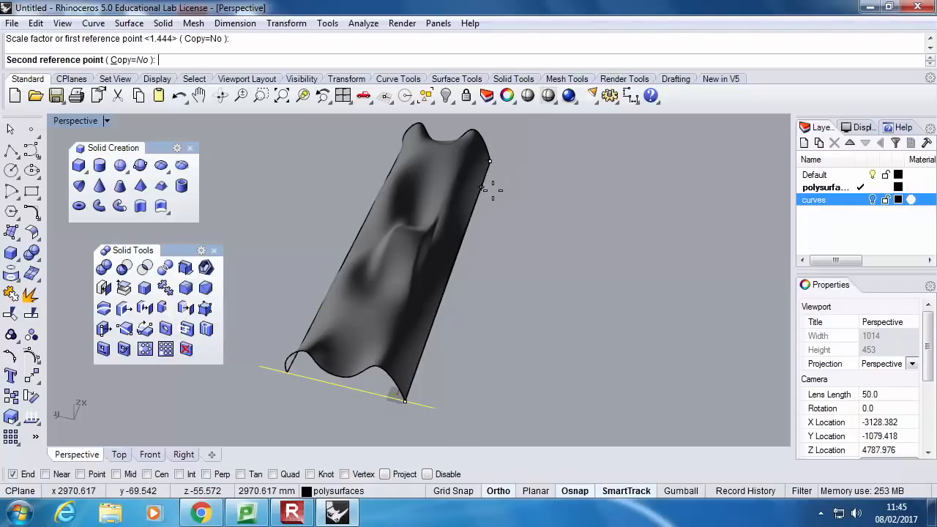
text(3000)
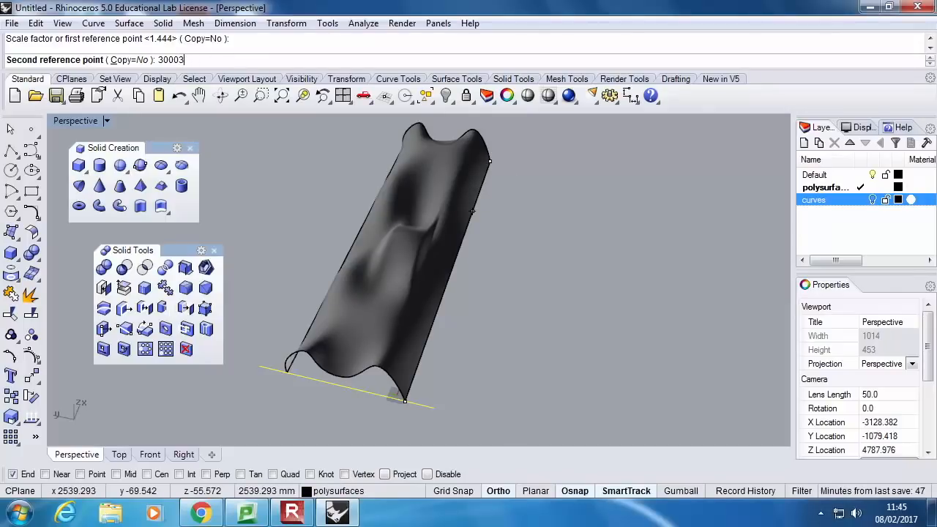
key(Return)
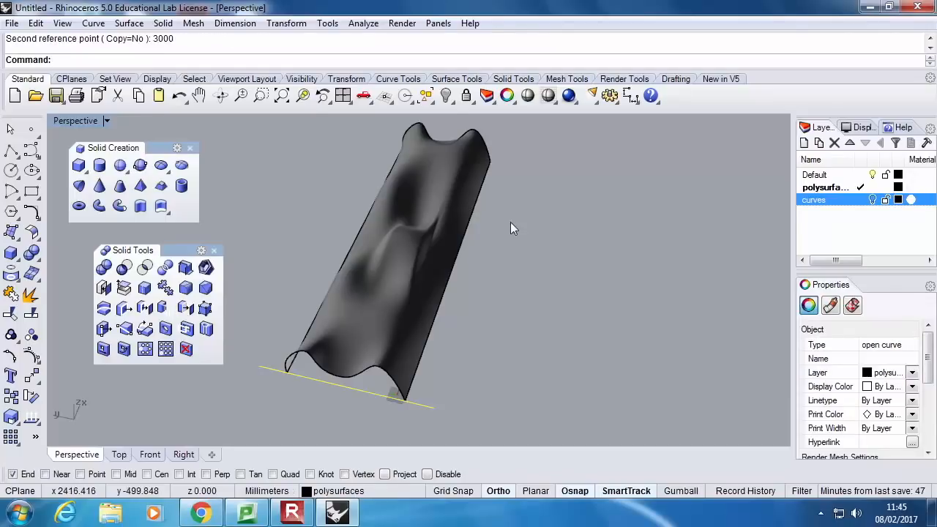
Repeat the 3000 mm one-directional scale between the near and far corners, with the base line still selected
right_drag(476, 249, 453, 243)
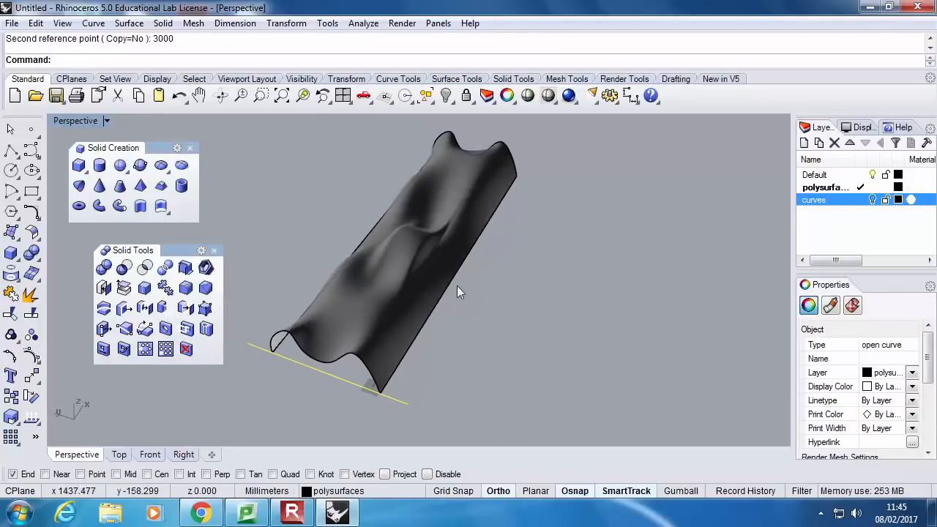
right_click(436, 327)
click(379, 394)
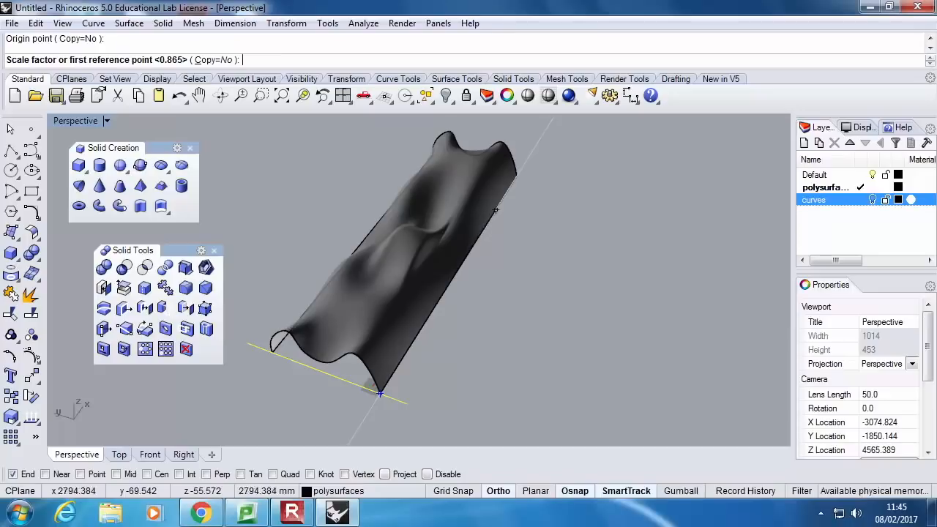
click(516, 176)
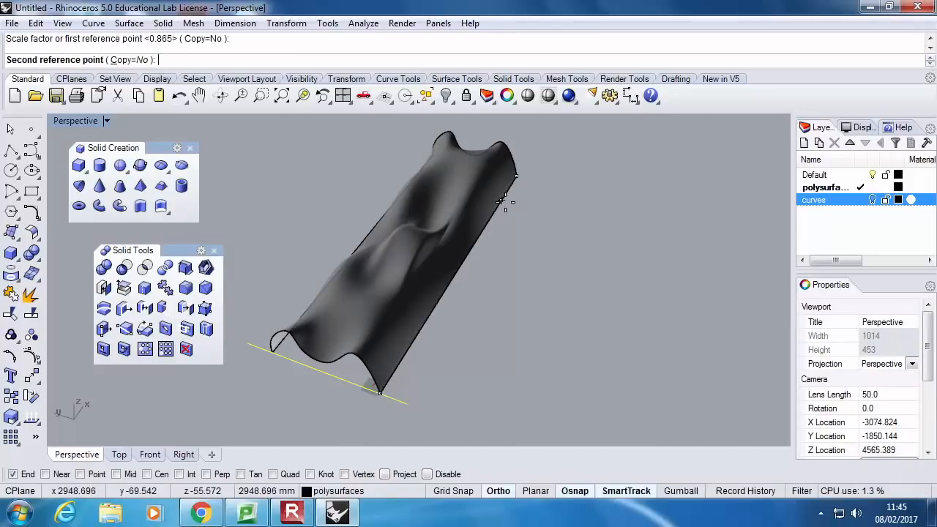
text(3000)
key(Return)
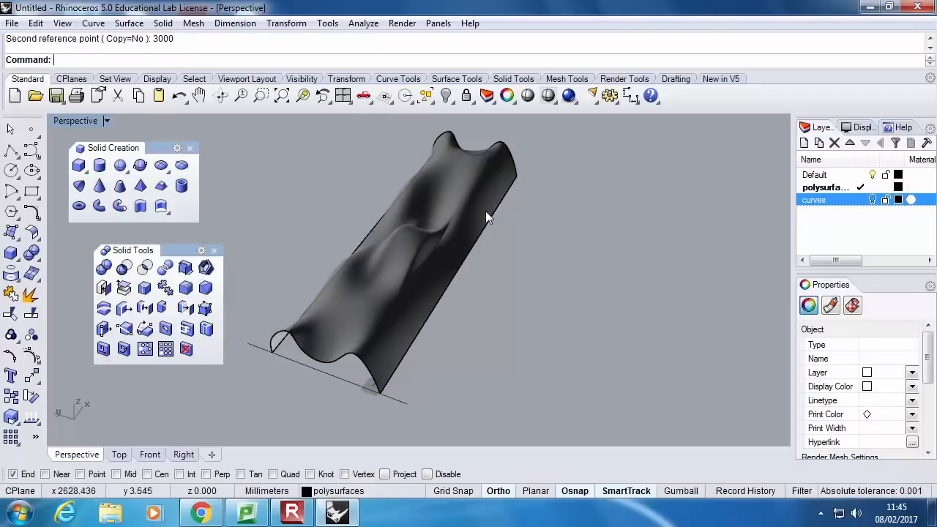
Scale the surface in one direction from its near corner so its long base edge measures 3000 mm
click(485, 211)
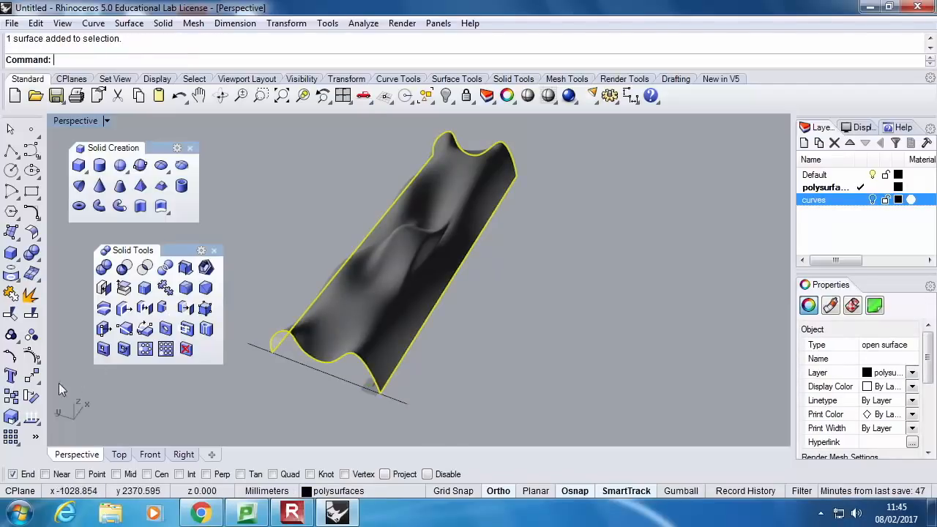
click(20, 422)
click(53, 424)
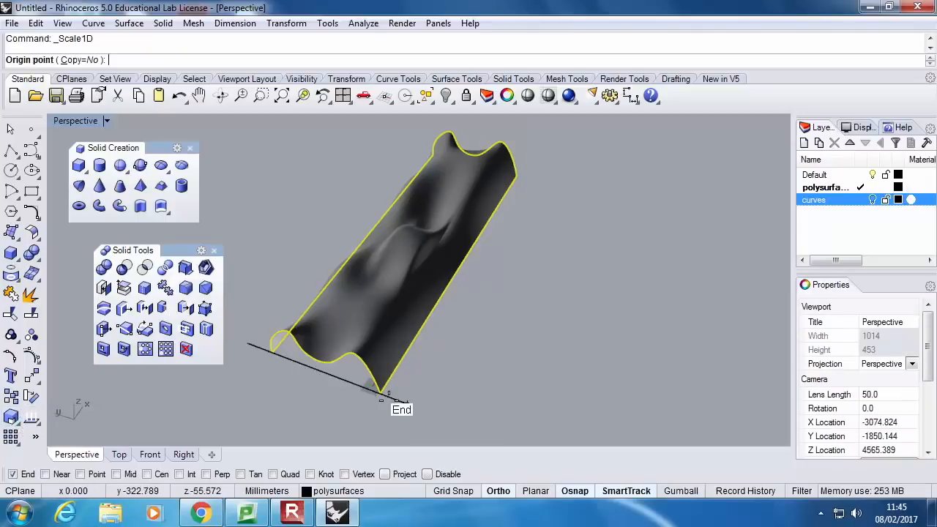
click(381, 394)
click(516, 177)
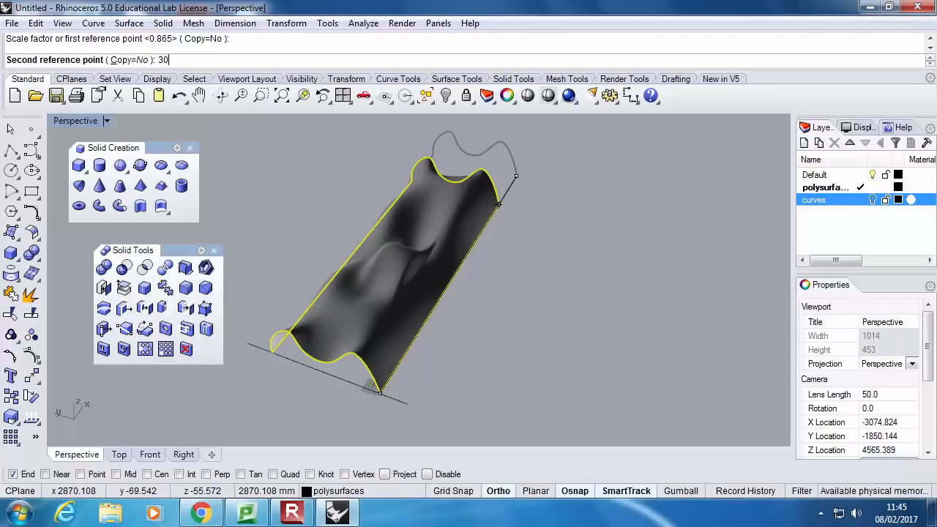
key(Return)
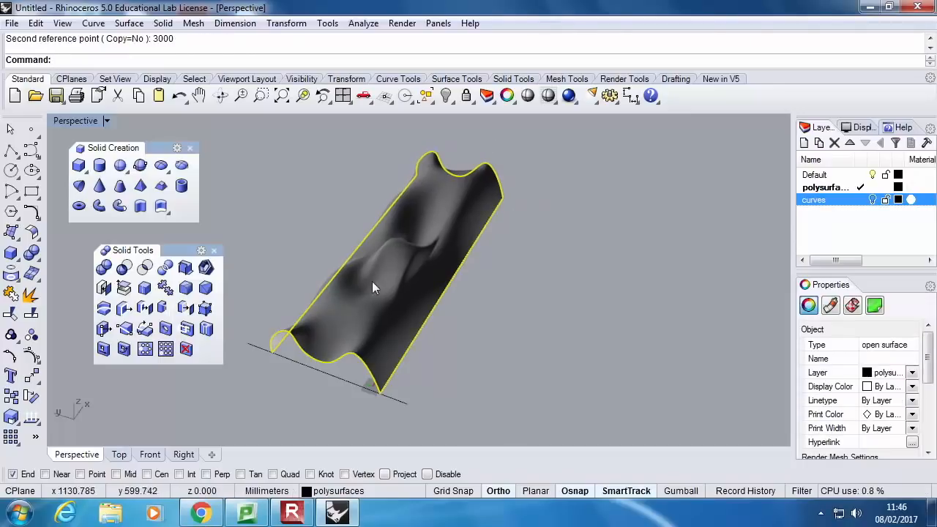
Scale the surface in one direction across its near end so its width measures 1000 mm
key(Return)
click(377, 394)
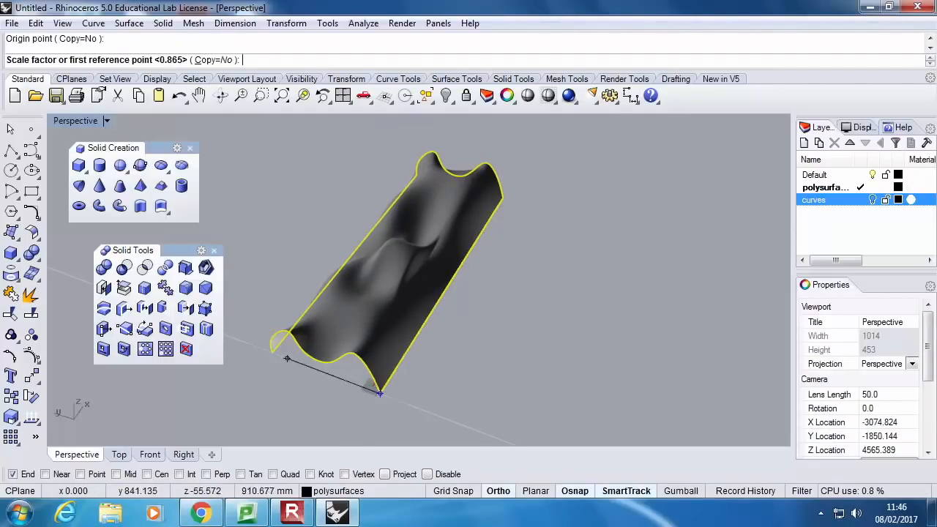
click(271, 354)
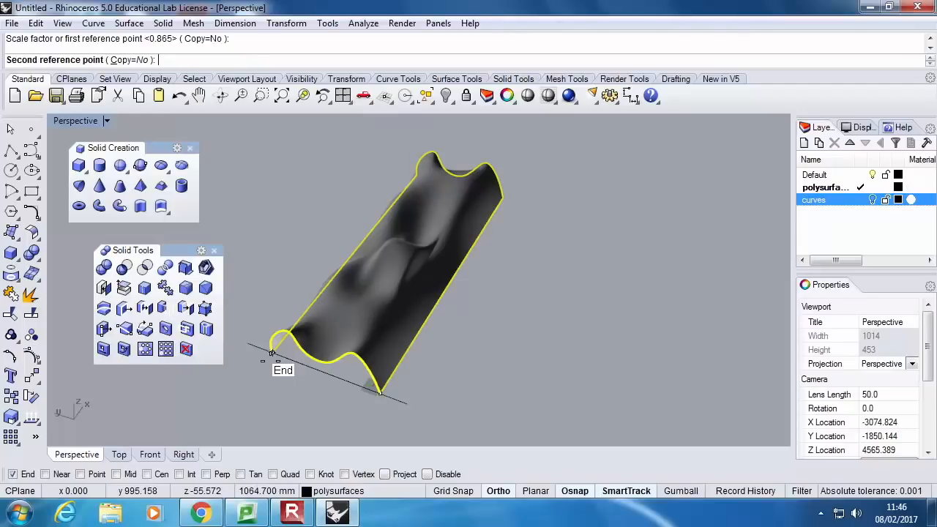
text(1000)
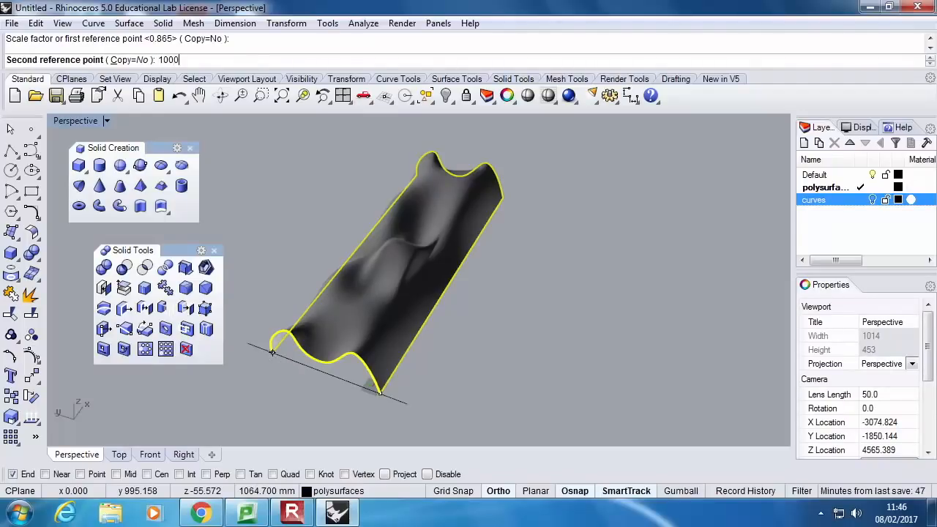
key(Return)
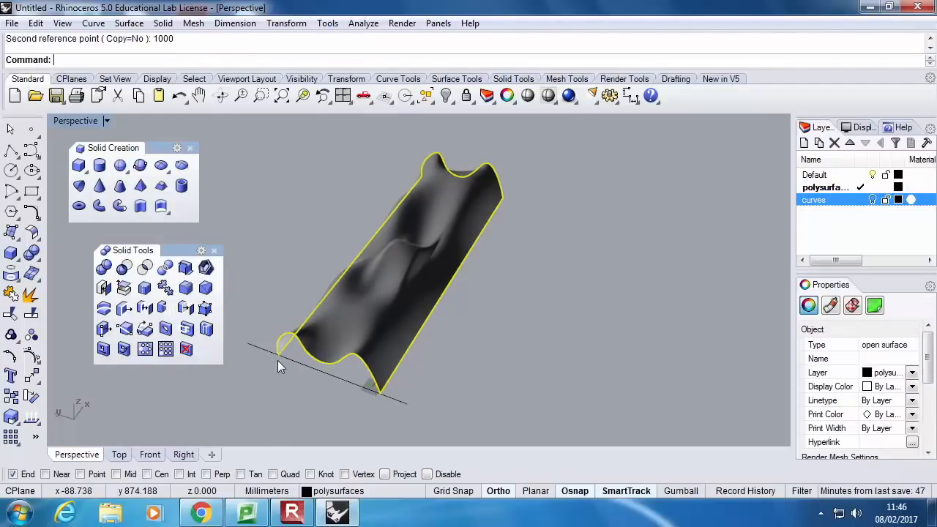
click(292, 363)
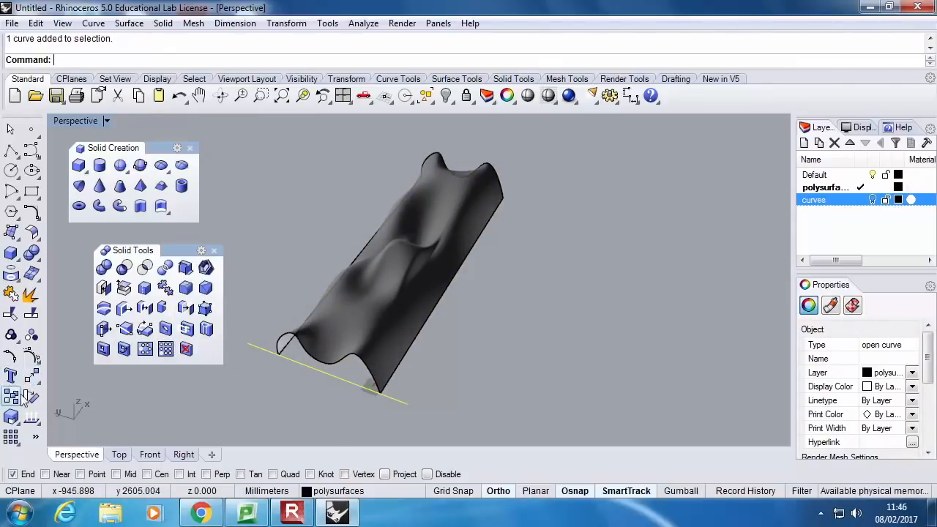
click(11, 437)
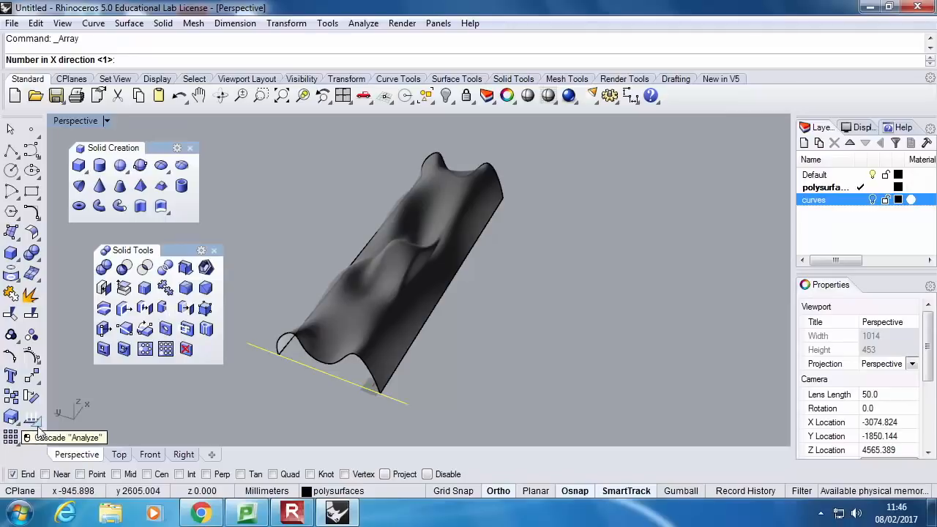
click(10, 150)
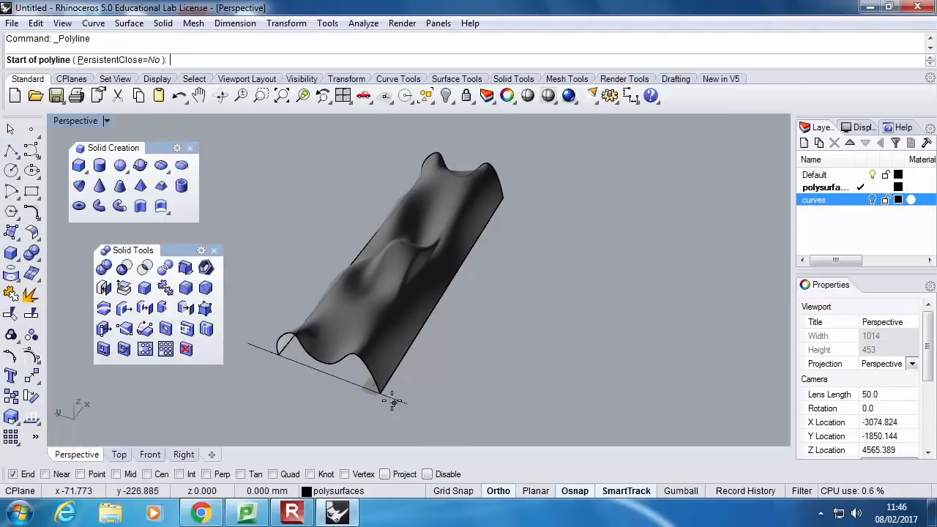
Array the line across the surface's near end along the long base edge, with 50 items and freeform orientation
click(11, 437)
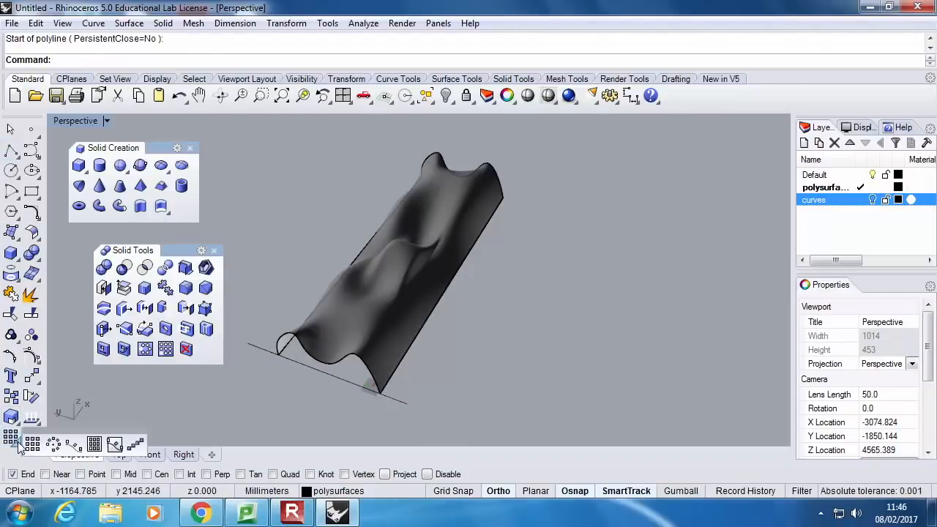
click(74, 445)
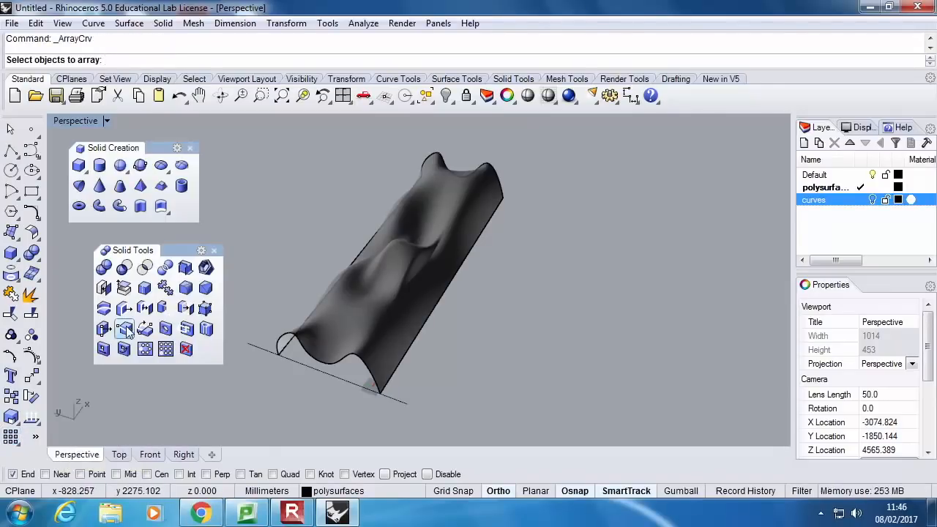
click(303, 366)
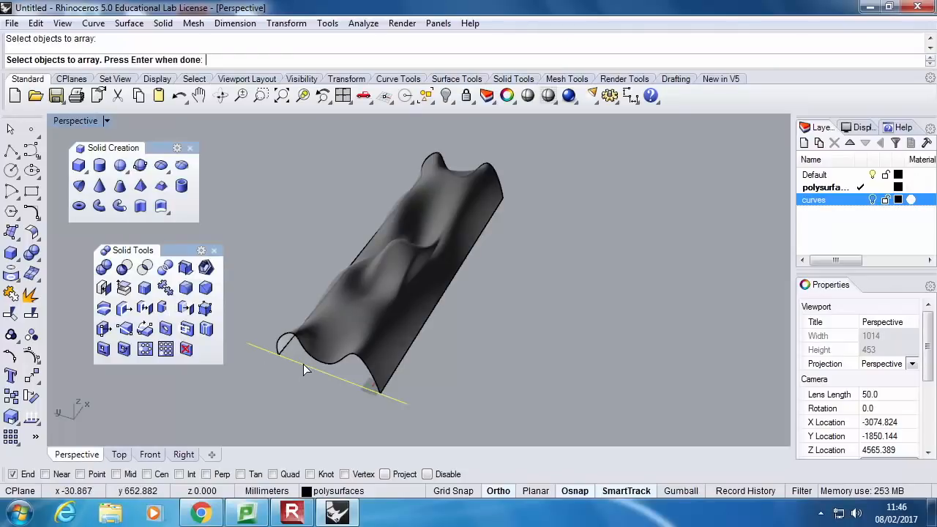
key(Return)
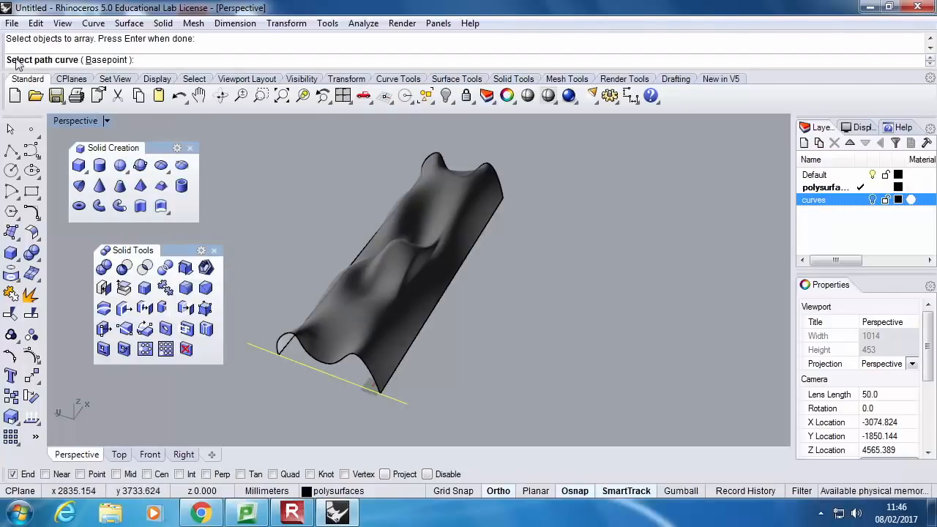
click(426, 325)
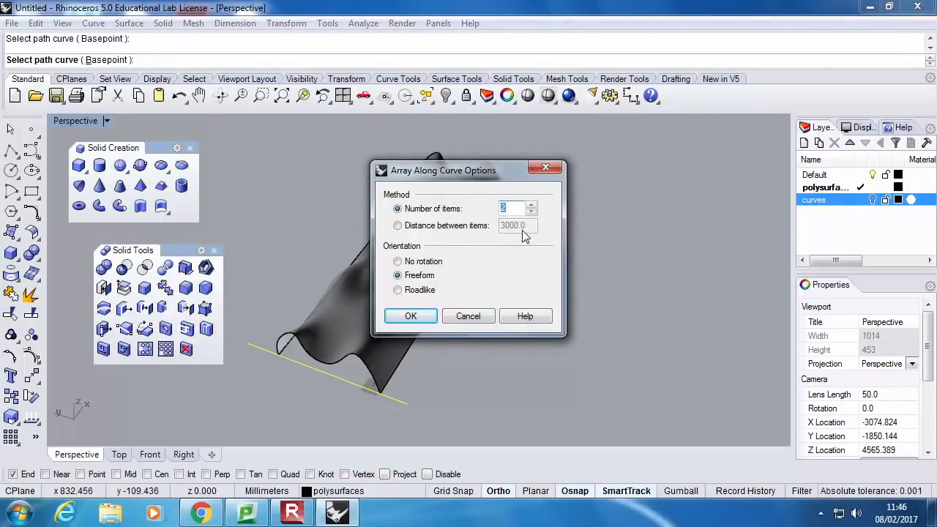
text(50)
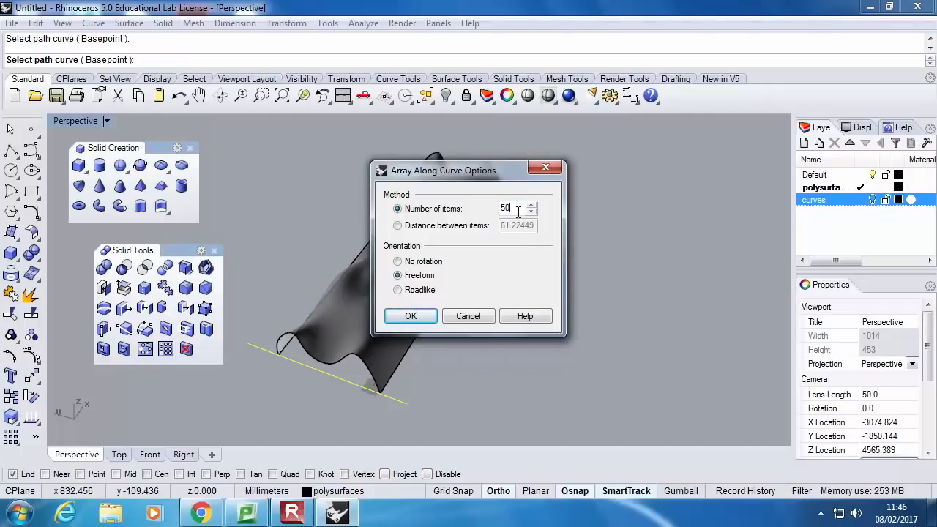
click(426, 316)
Draw a polyline across the surface's near end, snapped from one base corner to the other
mouse_move(532, 322)
right_down()
mouse_move(559, 312)
mouse_move(541, 316)
right_up()
click(11, 149)
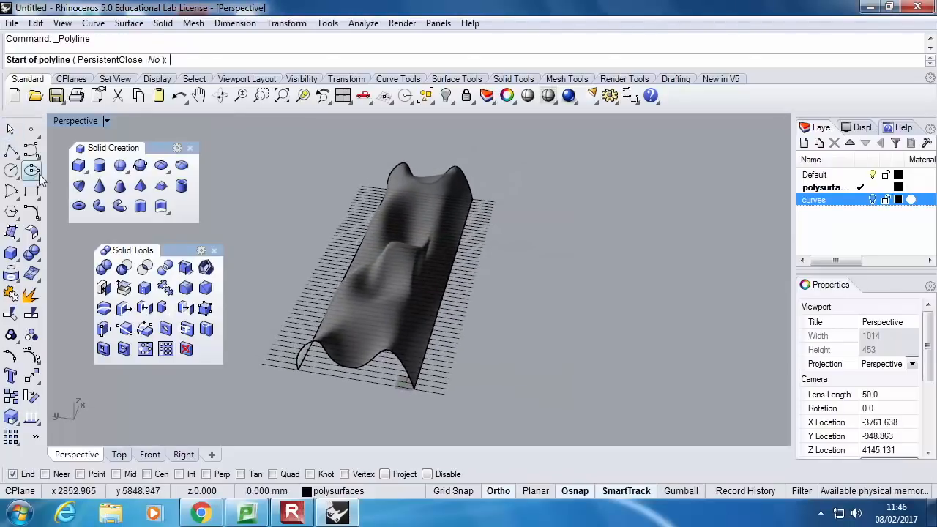
click(299, 369)
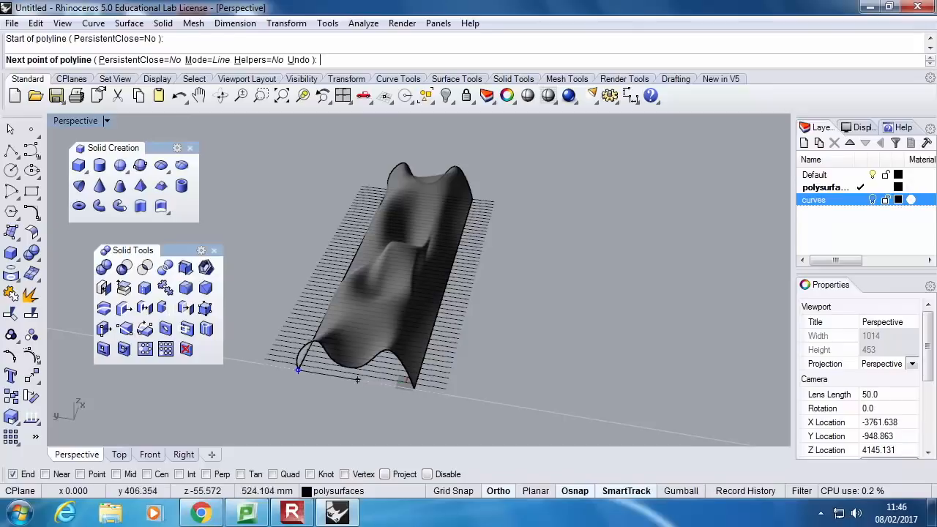
click(413, 387)
key(Return)
key(Return)
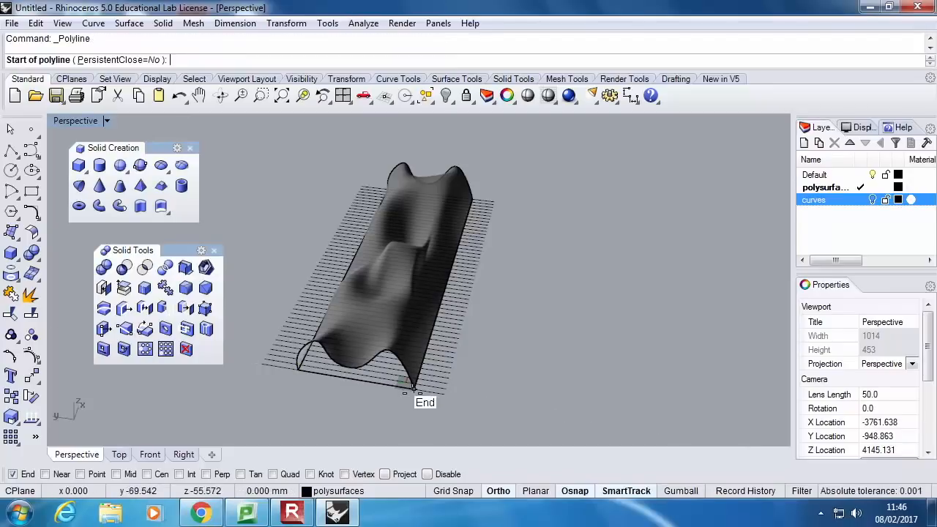
Draw a polyline along the surface's long base edge from the near corner, extending past both ends of the surface
click(412, 388)
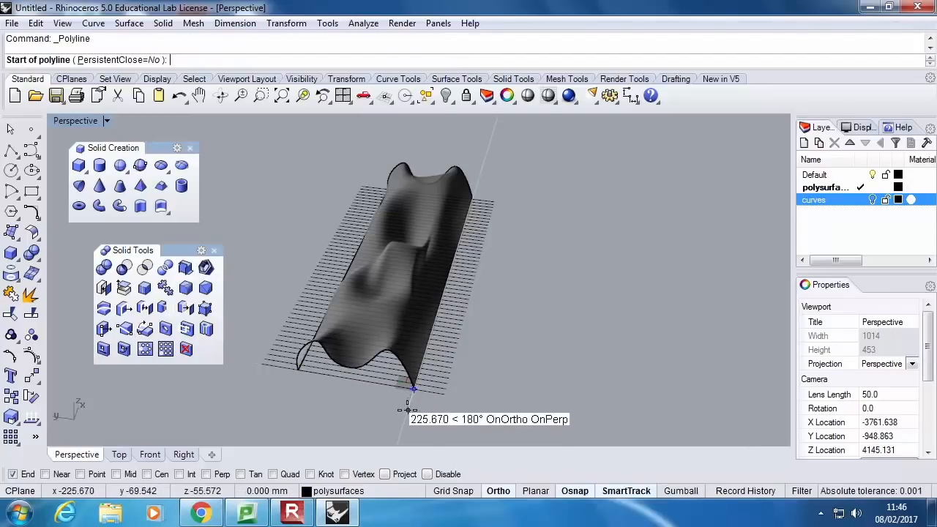
click(480, 166)
key(Return)
Array the new lengthwise line along the corner-to-corner line at the near end, with 20 items and freeform orientation
click(409, 405)
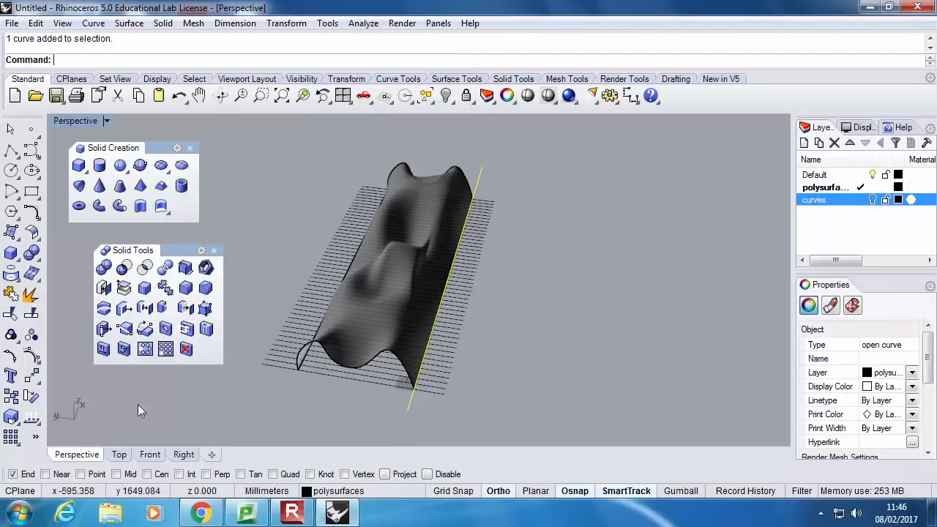
click(11, 436)
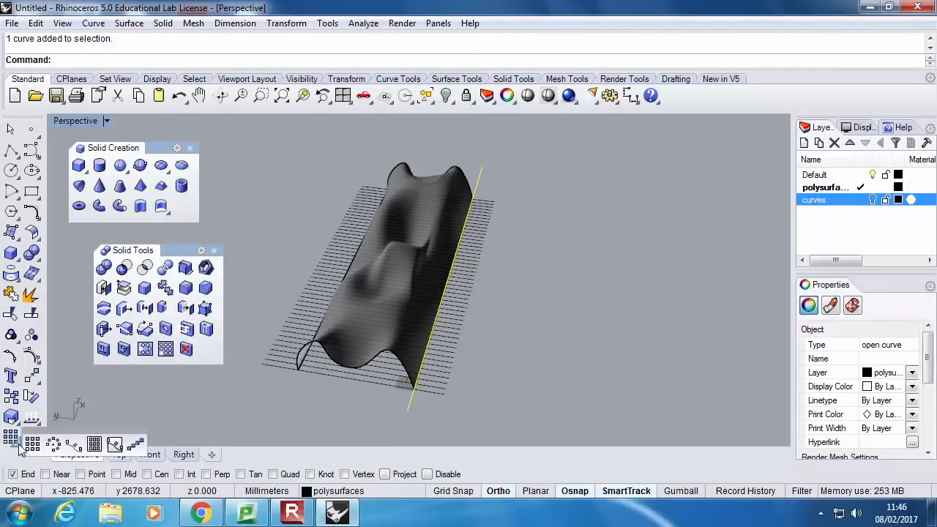
click(79, 446)
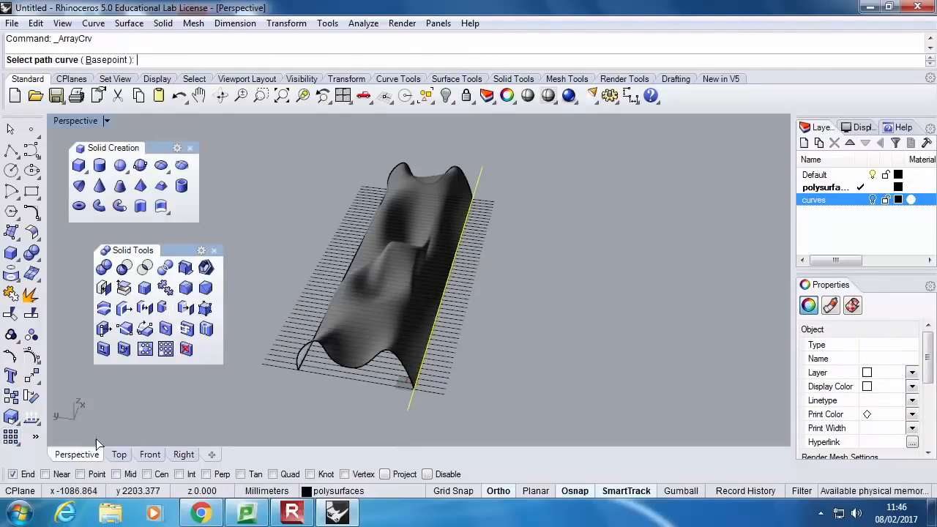
click(364, 386)
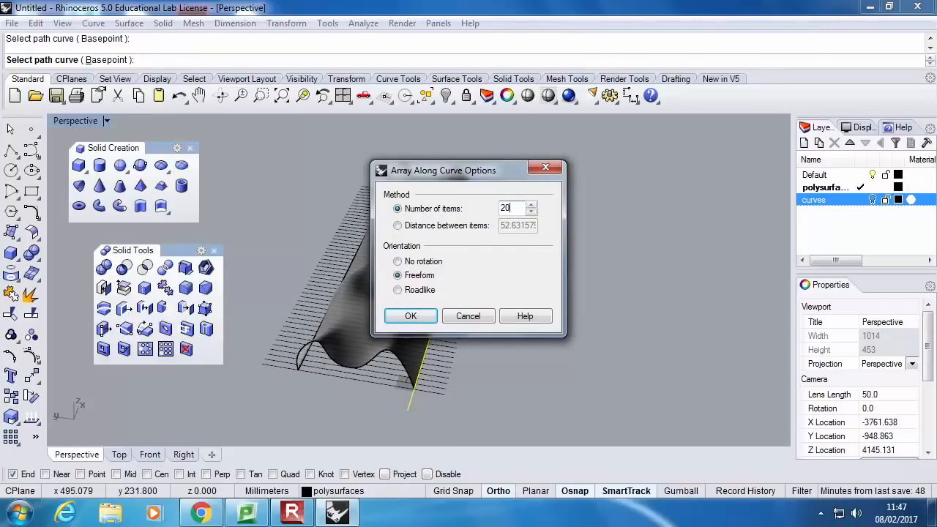
key(Return)
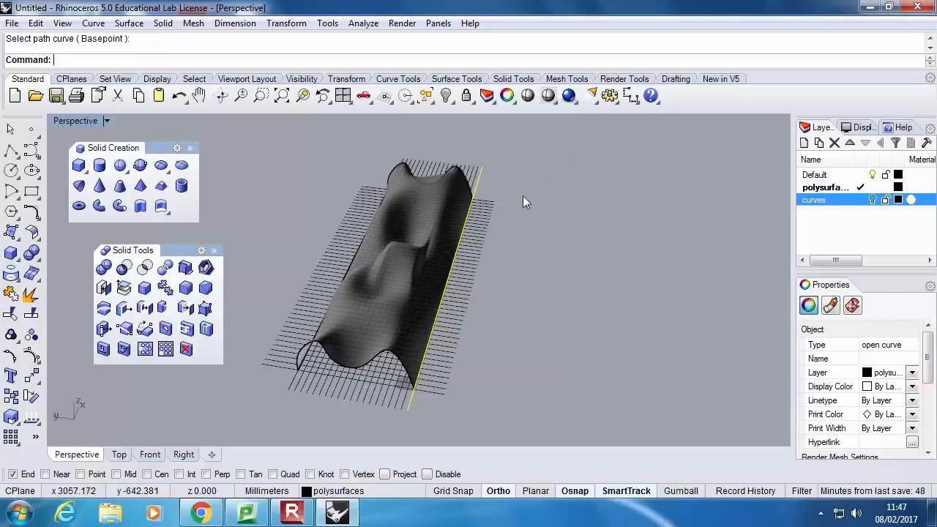
key(Escape)
Close the floating Solid Tools and Solid Creation toolsets and float the Curve From Object toolset in the viewport
right_drag(535, 266, 436, 226)
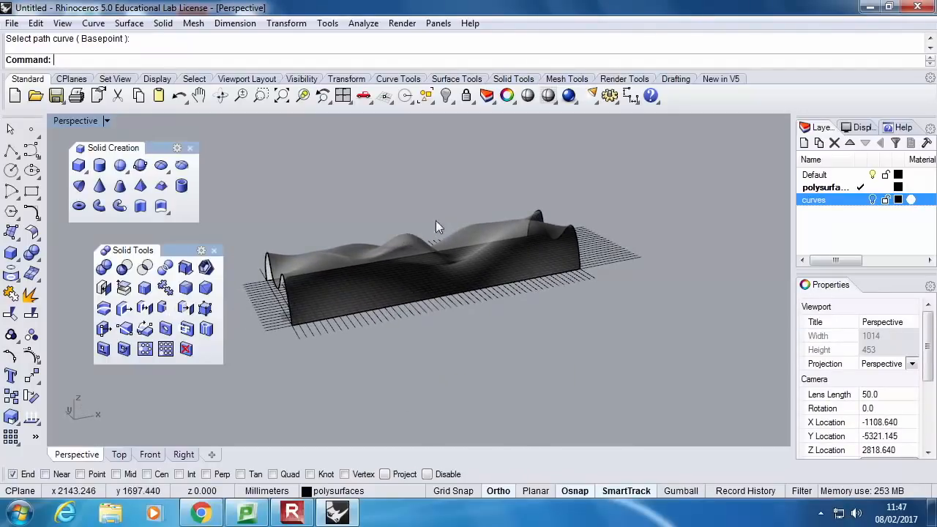
click(214, 252)
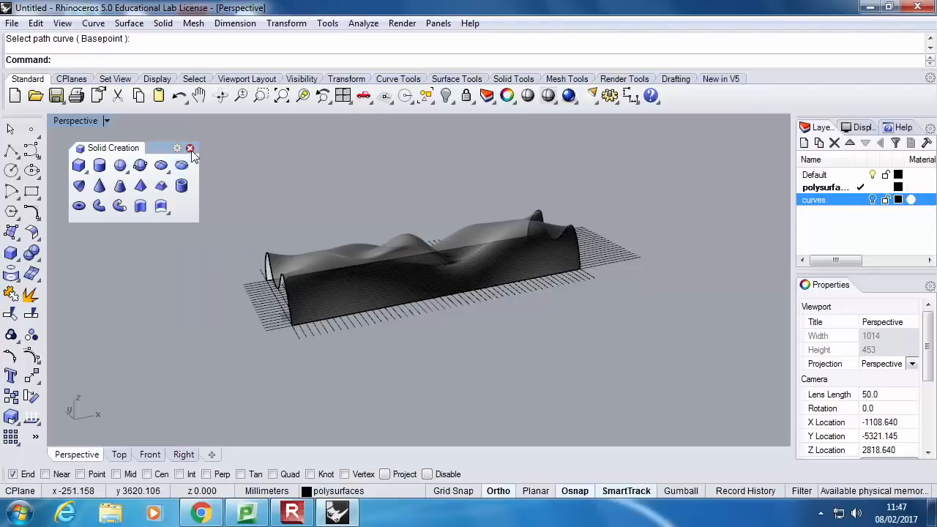
click(190, 148)
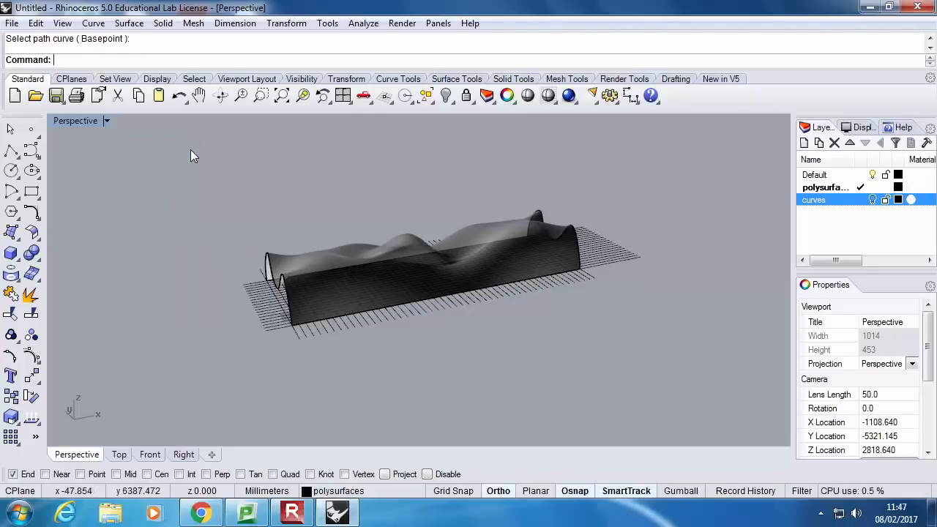
click(11, 273)
drag(60, 271, 112, 159)
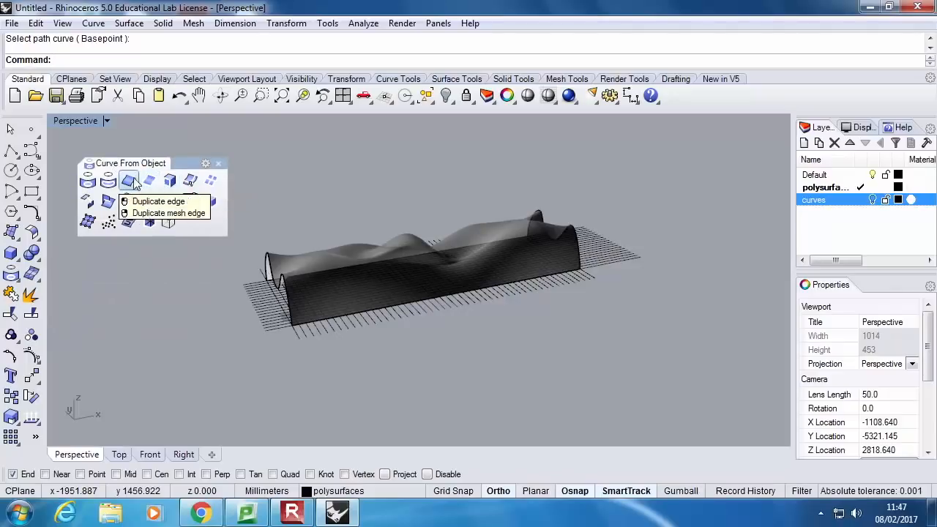
Project all the arrayed grid lines onto the freeform surface with the Project command, keeping the input lines
click(88, 183)
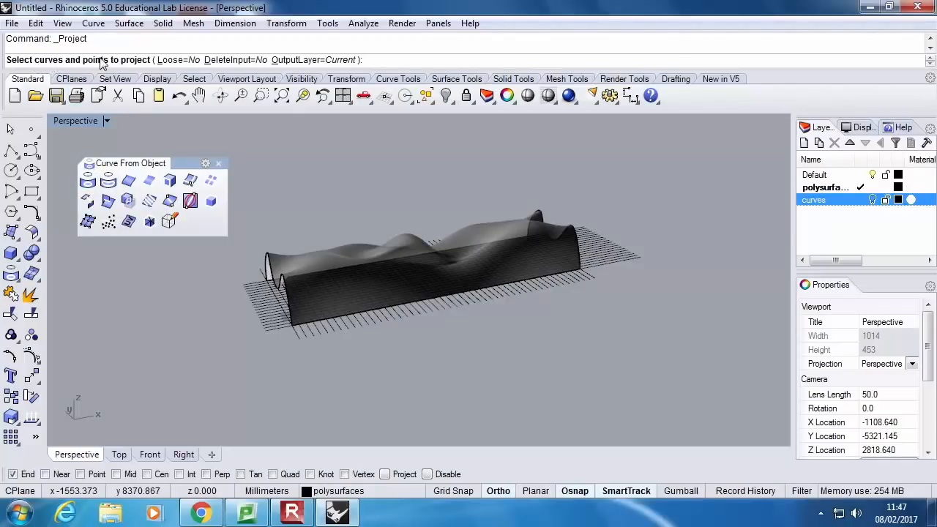
right_drag(508, 276, 262, 275)
drag(262, 275, 726, 335)
right_drag(730, 339, 659, 363)
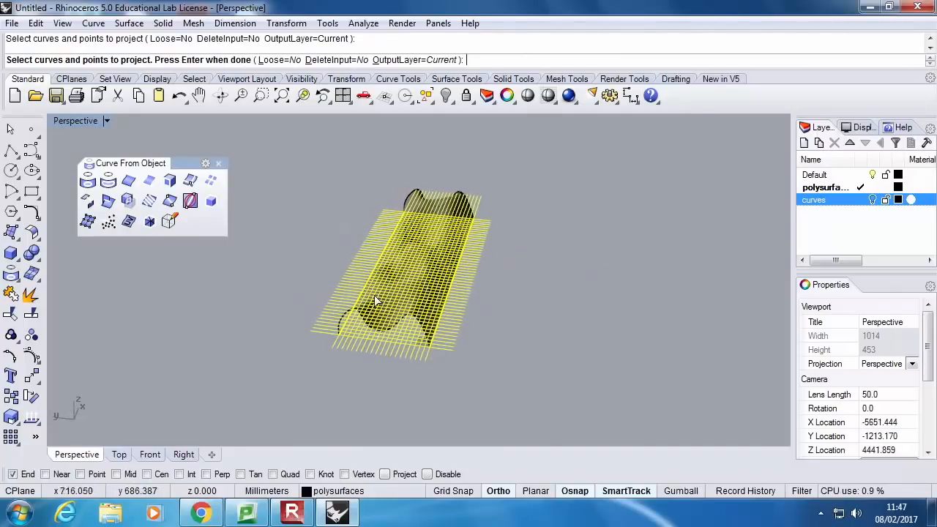
key(Return)
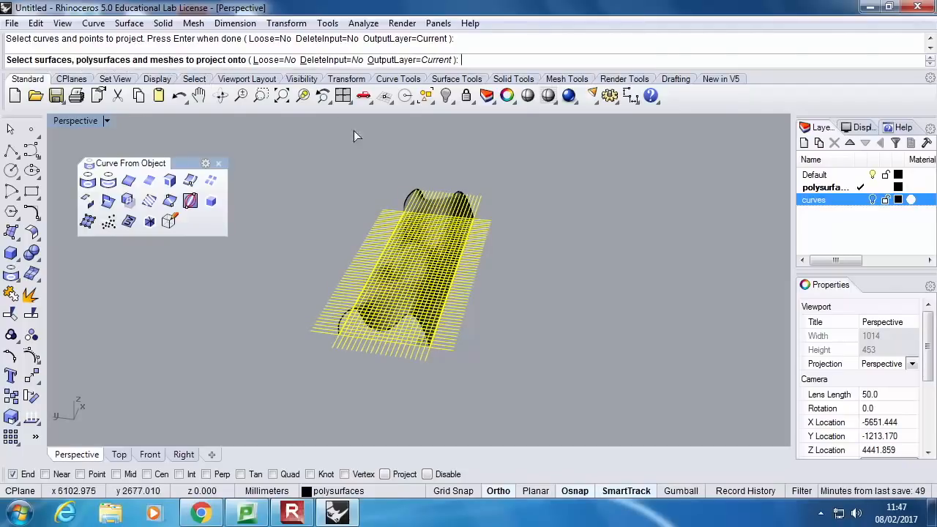
right_drag(388, 228, 418, 211)
scroll(419, 211, up, 2)
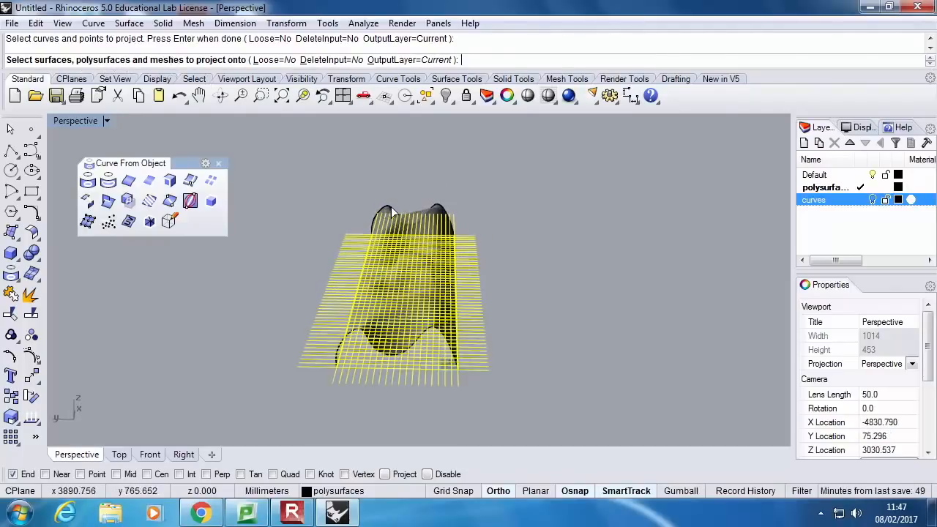
click(388, 208)
right_drag(472, 225, 434, 205)
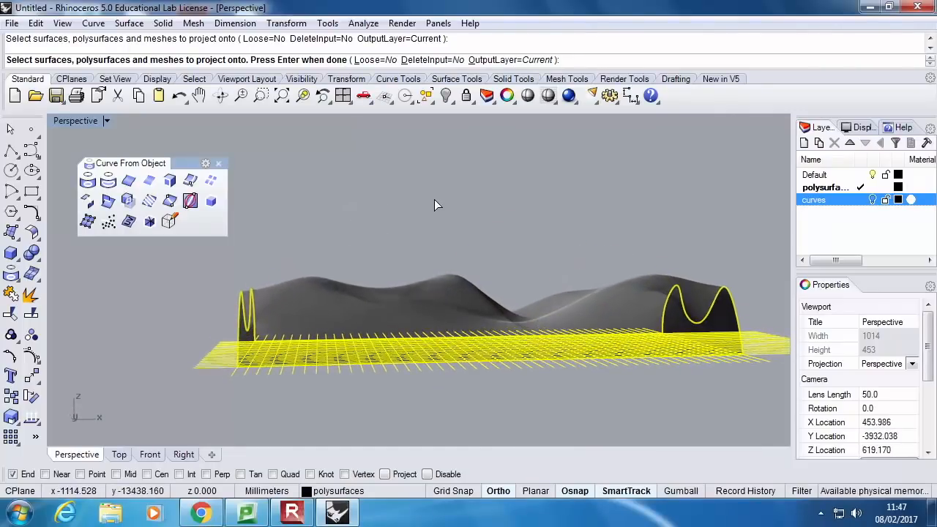
key(Return)
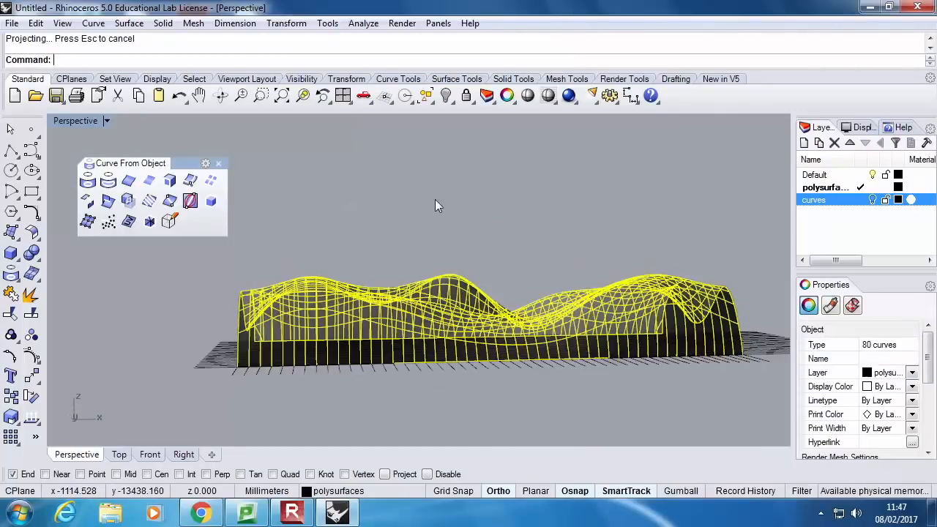
Create a layer named proj curves and assign the selected projected curves to it
right_drag(429, 208, 601, 294)
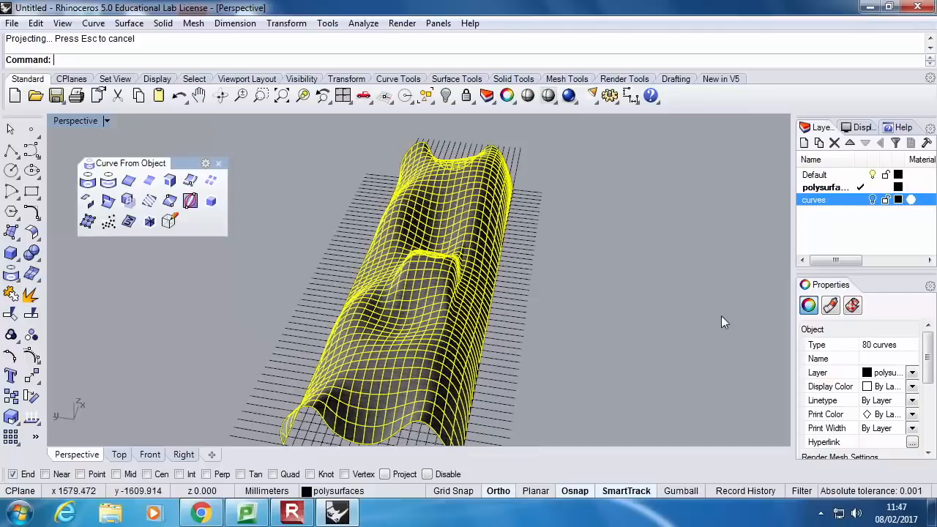
click(804, 143)
text(pr)
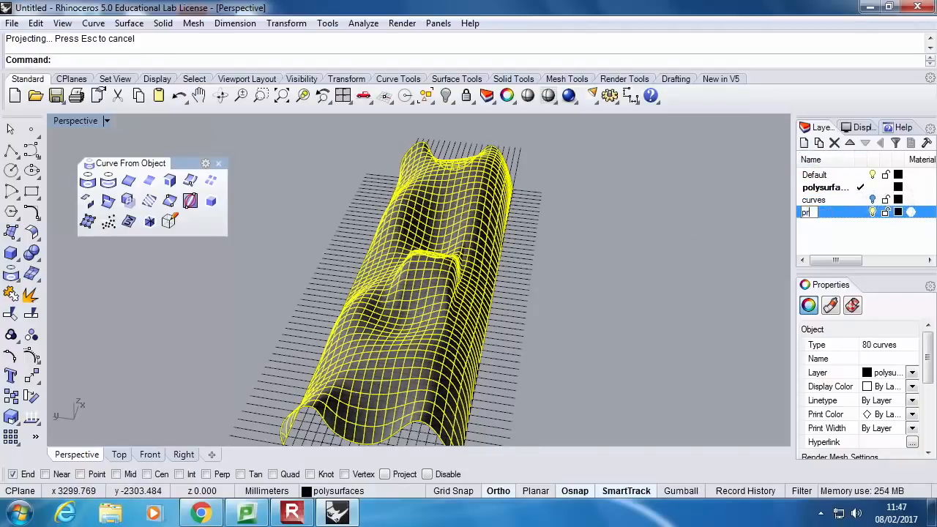
text(oj curves)
key(Return)
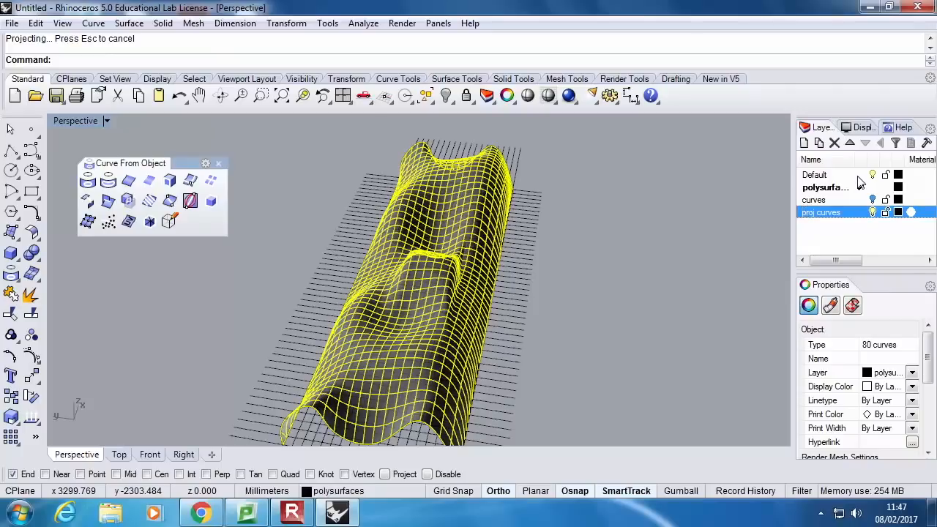
click(898, 375)
click(899, 425)
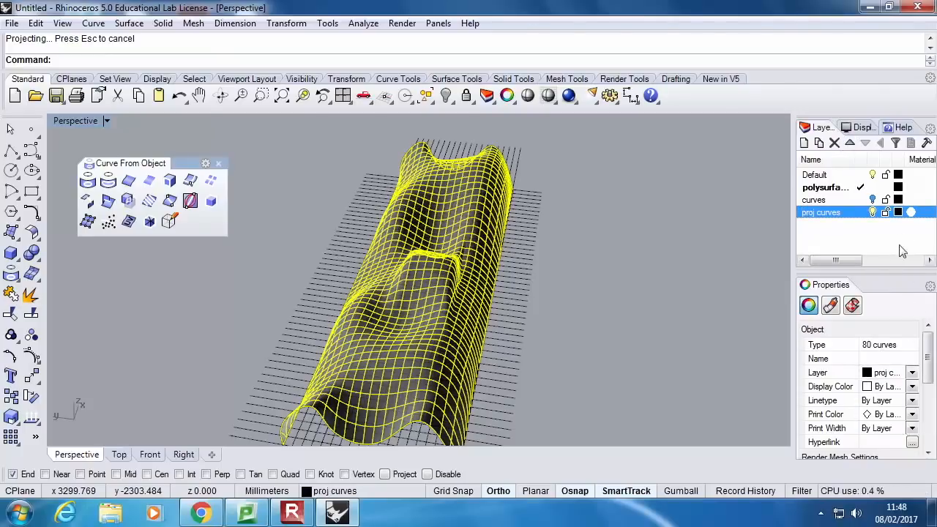
Set the proj curves layer's colour to DarkGreen and hide the layer
click(898, 212)
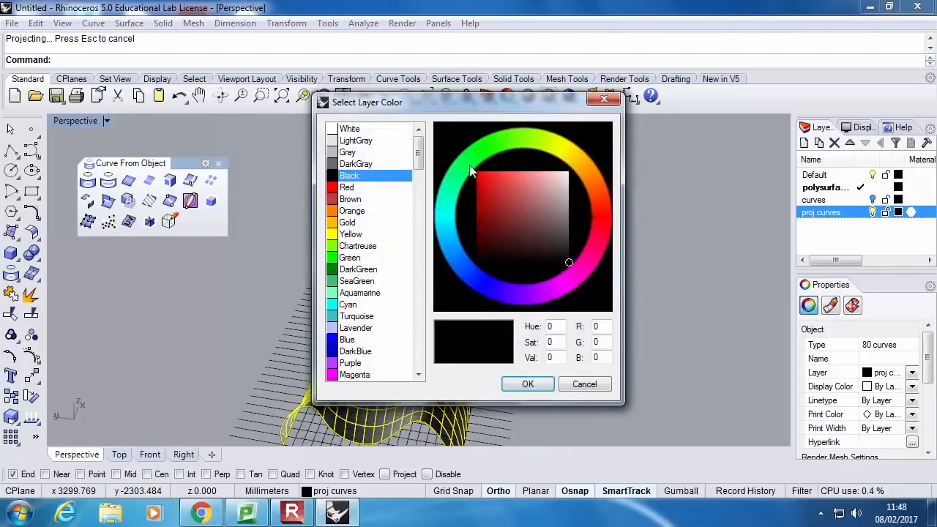
click(331, 270)
click(527, 385)
click(616, 337)
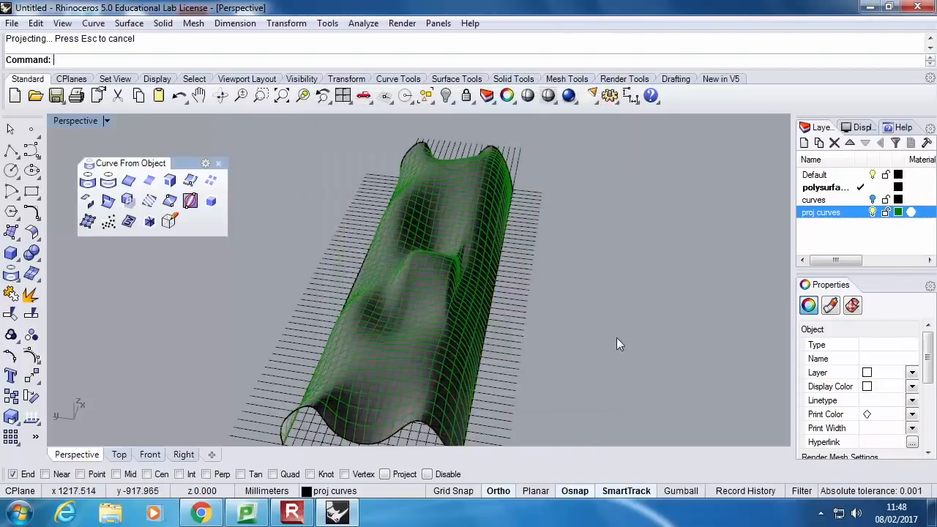
right_drag(555, 320, 883, 236)
click(872, 212)
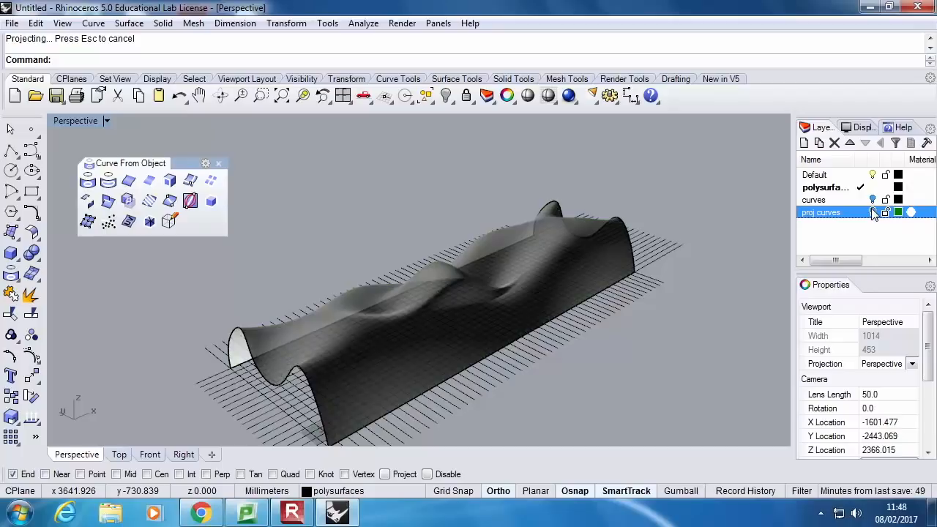
Show the proj curves layer to inspect the projected grid on the surface, and hide the layer again
click(873, 212)
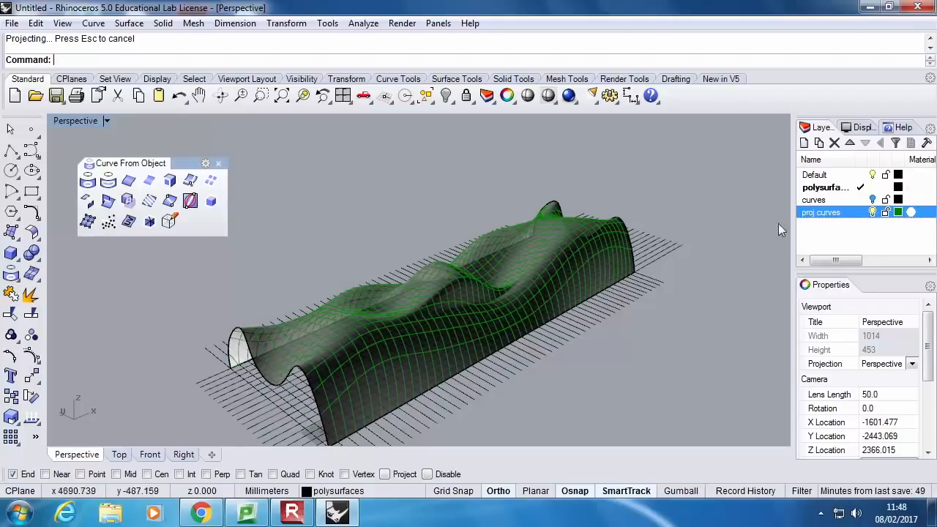
right_drag(720, 256, 655, 256)
click(873, 212)
Select all the flat arrayed grid lines beneath the freeform surface, leaving the surface out of the selection
right_drag(591, 287, 283, 304)
drag(313, 320, 768, 377)
scroll(508, 354, down, 3)
right_drag(509, 353, 546, 377)
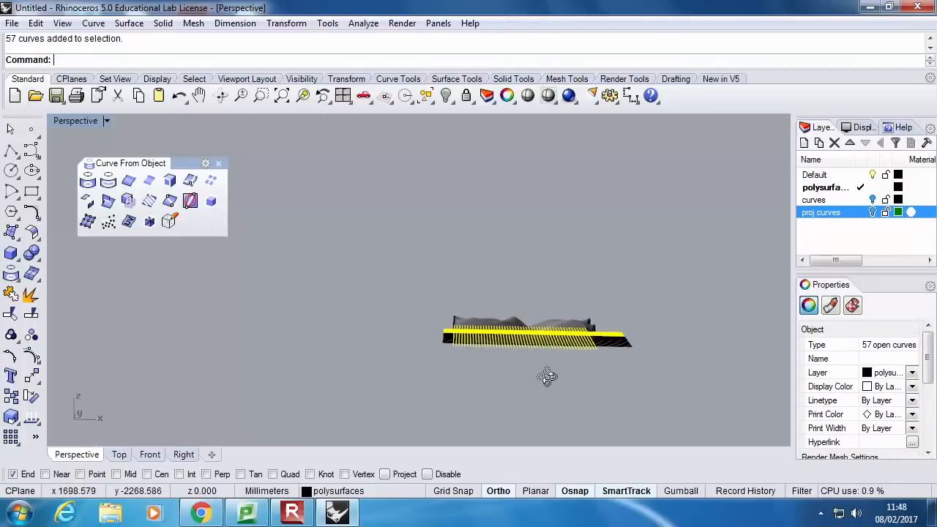
click(405, 324)
drag(405, 293, 673, 372)
scroll(489, 312, up, 3)
right_drag(489, 312, 559, 335)
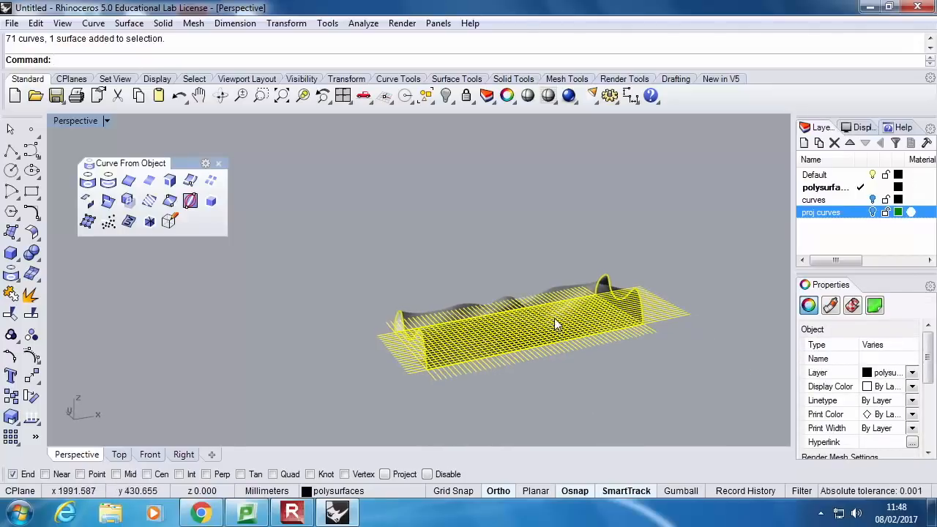
ctrl+click(608, 276)
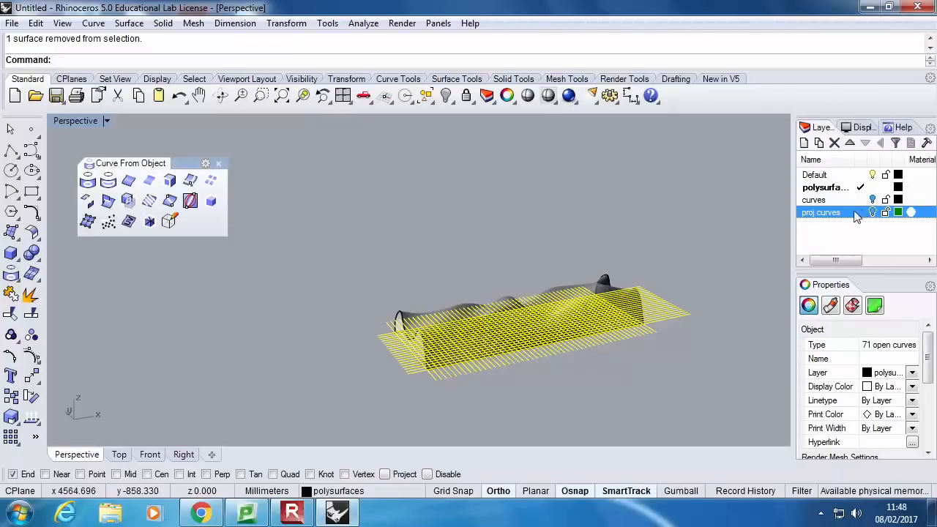
Create a layer named curve1 and assign the selected grid lines to it
click(804, 143)
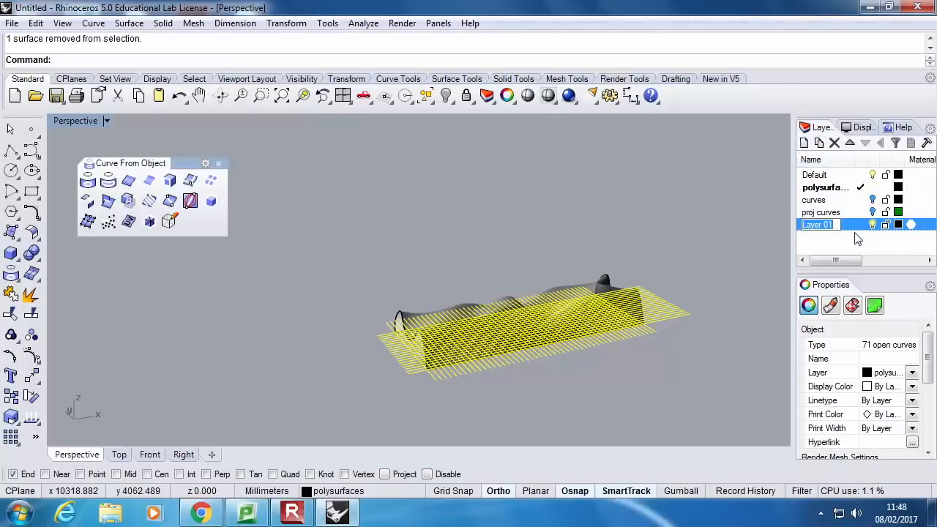
text(curve)
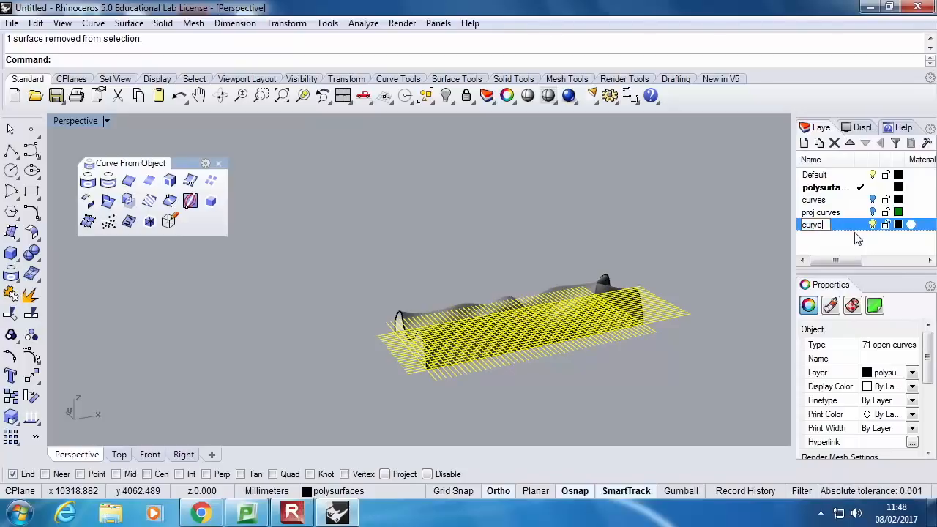
key(Return)
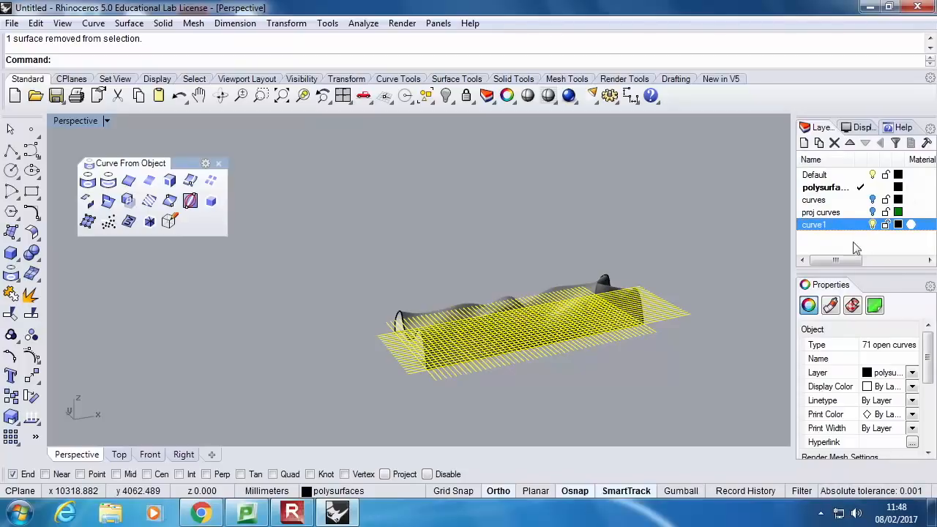
click(887, 373)
click(882, 437)
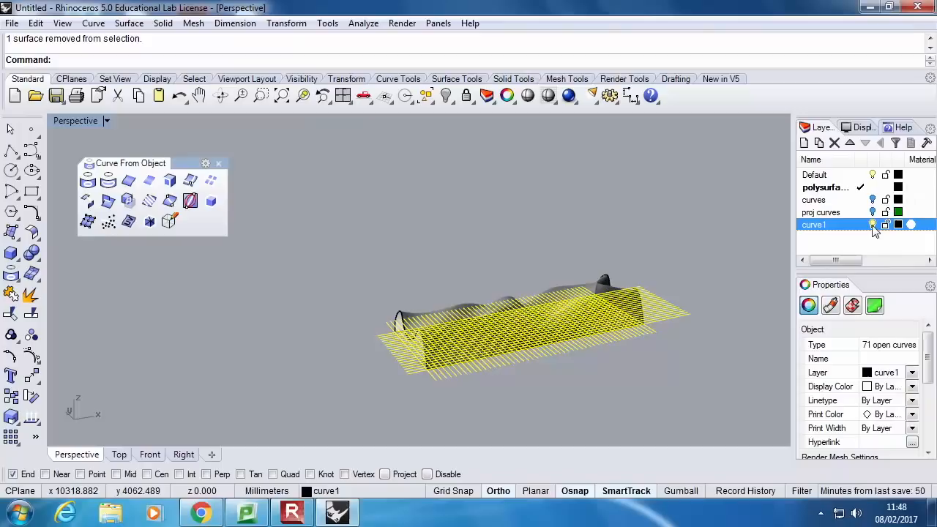
Hide the curve1 layer and show the proj curves layer
click(872, 224)
right_drag(572, 334, 655, 328)
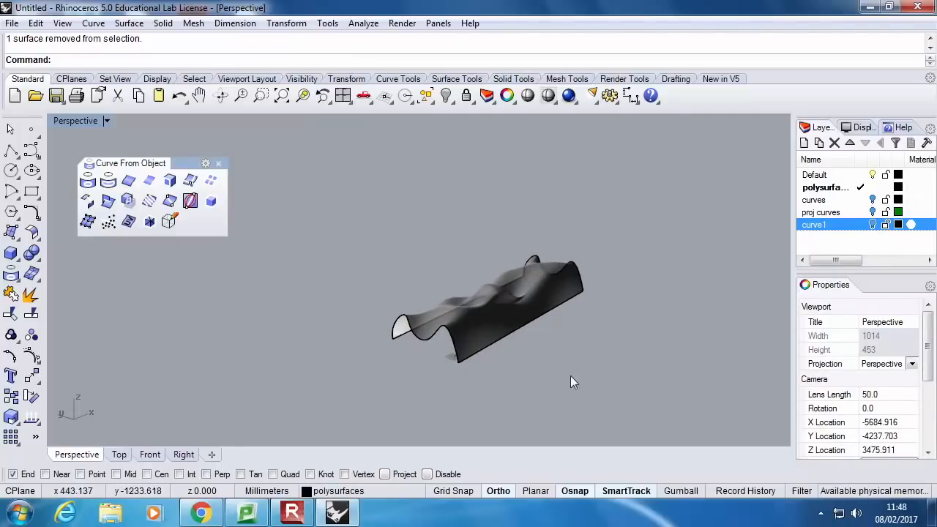
scroll(571, 315, up, 4)
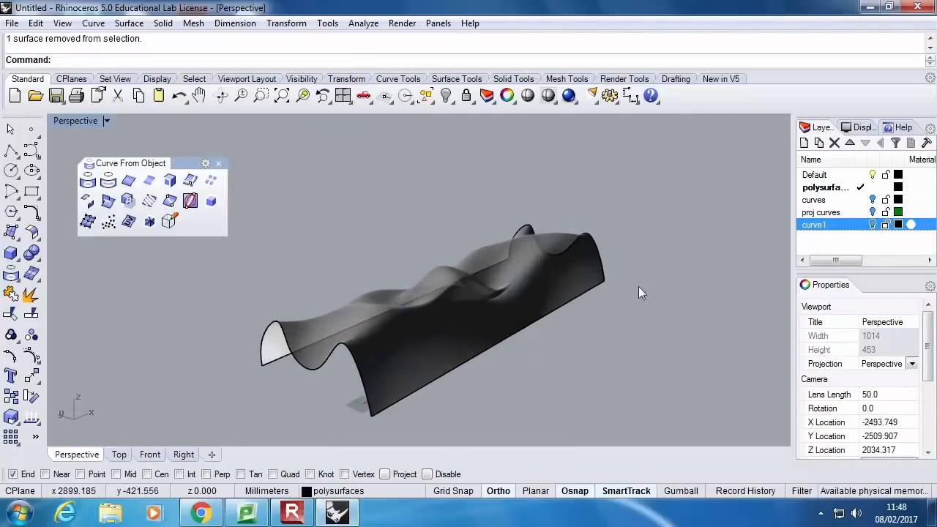
click(872, 212)
right_drag(623, 302, 465, 294)
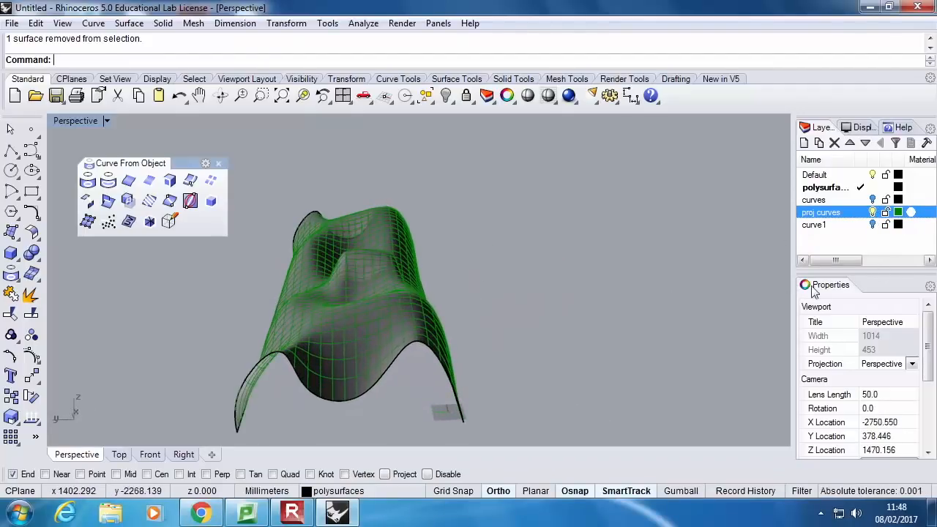
Create a layer named surface
click(803, 143)
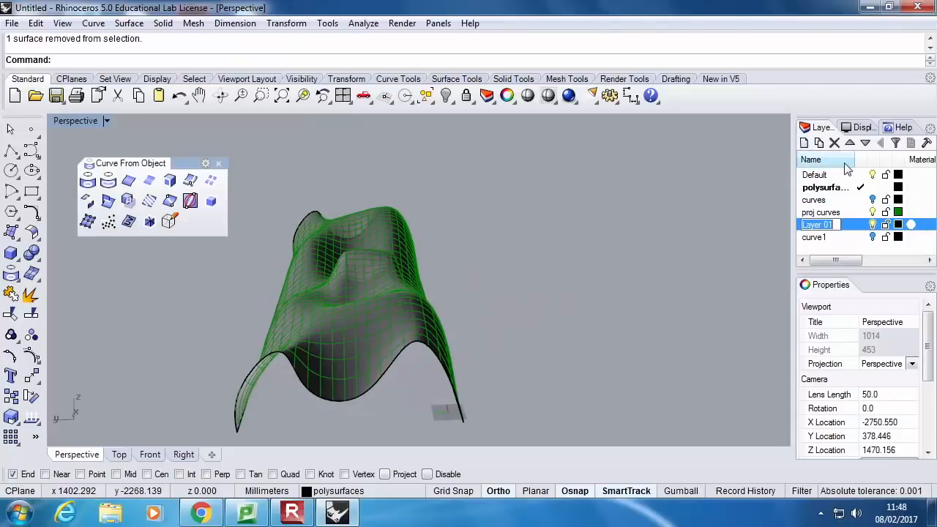
text(sur)
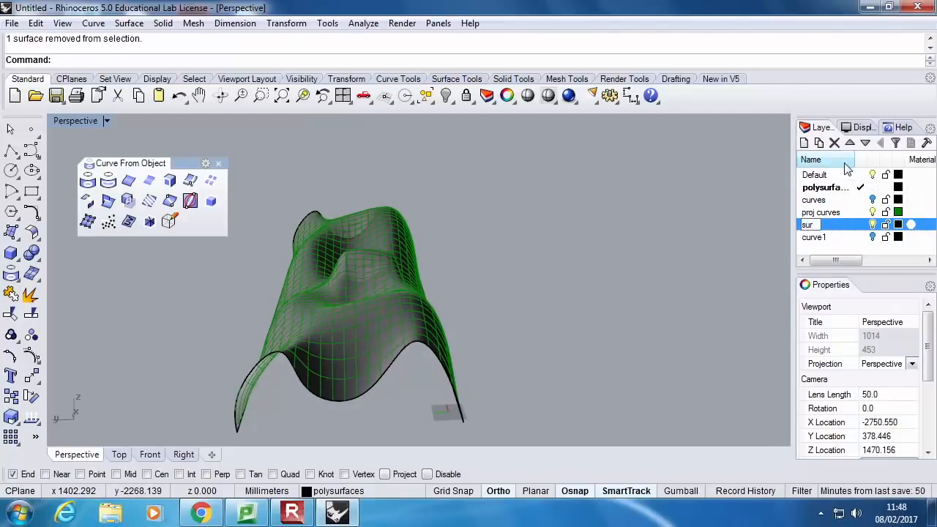
key(Return)
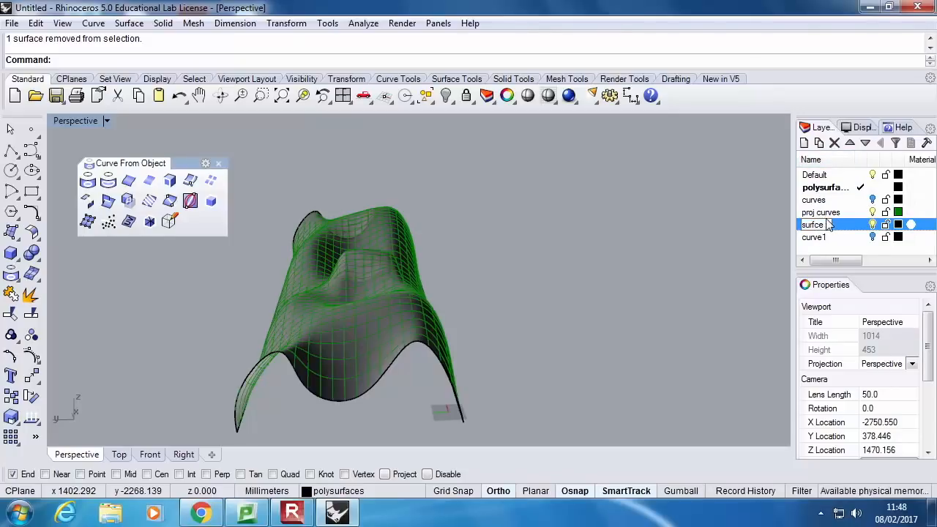
Assign the freeform surface to the surface layer and hide that layer
click(398, 355)
click(445, 414)
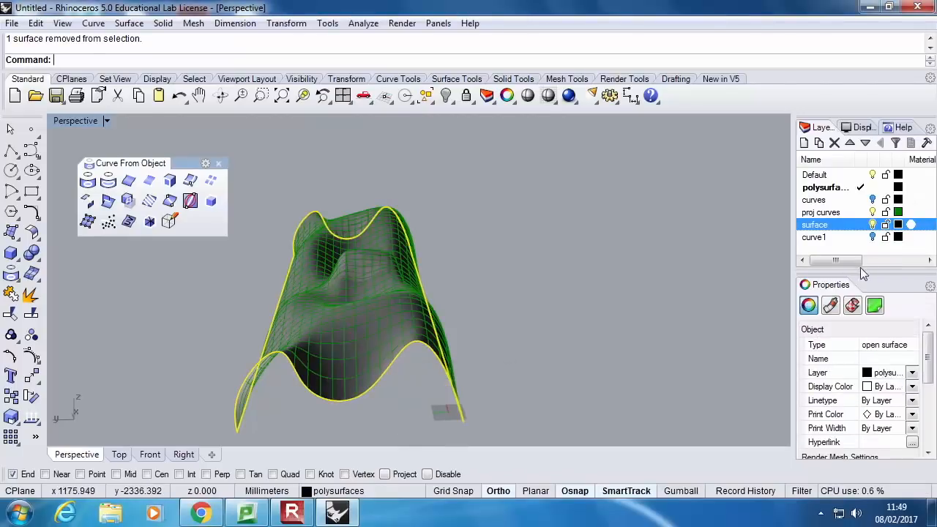
click(912, 372)
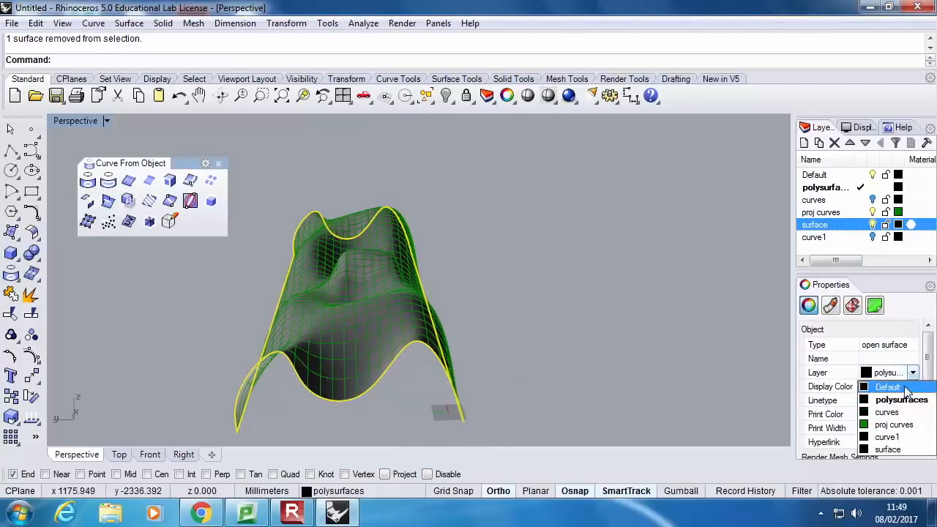
click(907, 449)
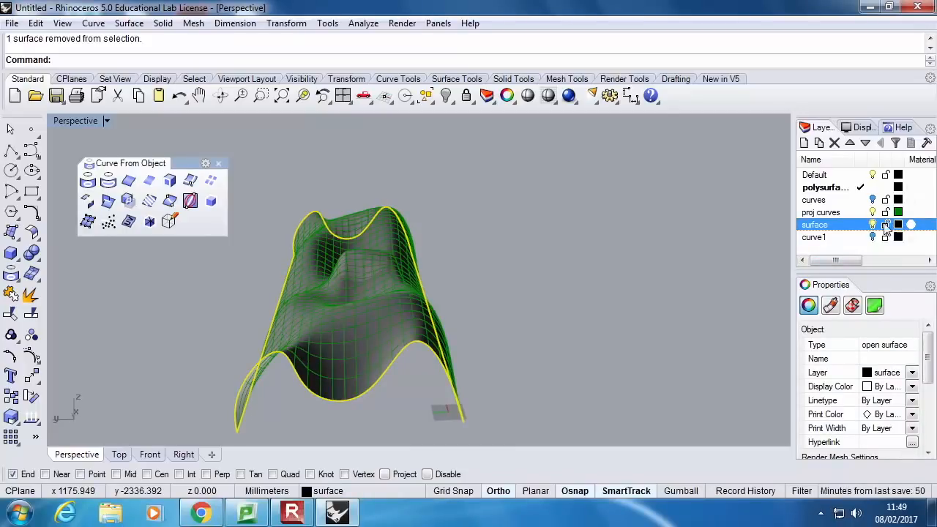
key(Escape)
Delete the straight projected curve pieces running along the base of the grid's front long edge
right_drag(681, 269, 469, 346)
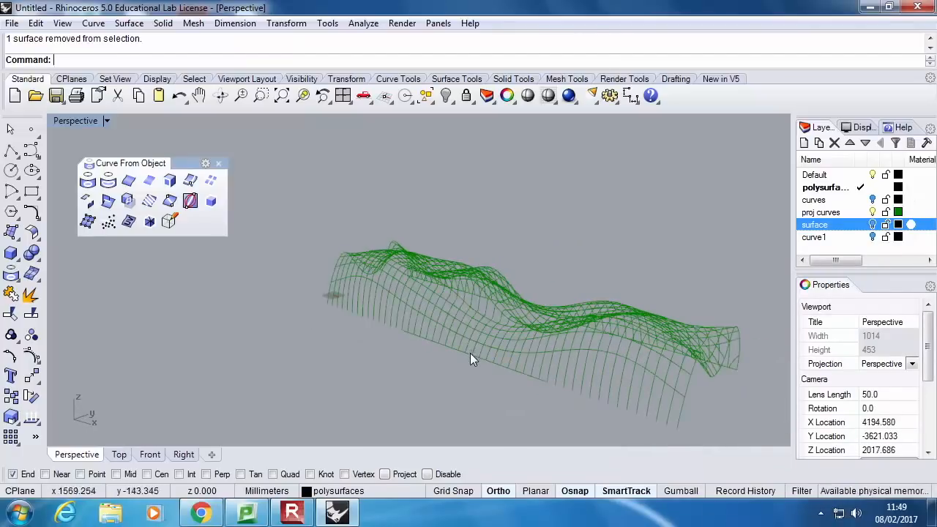
click(470, 357)
click(502, 392)
key(Delete)
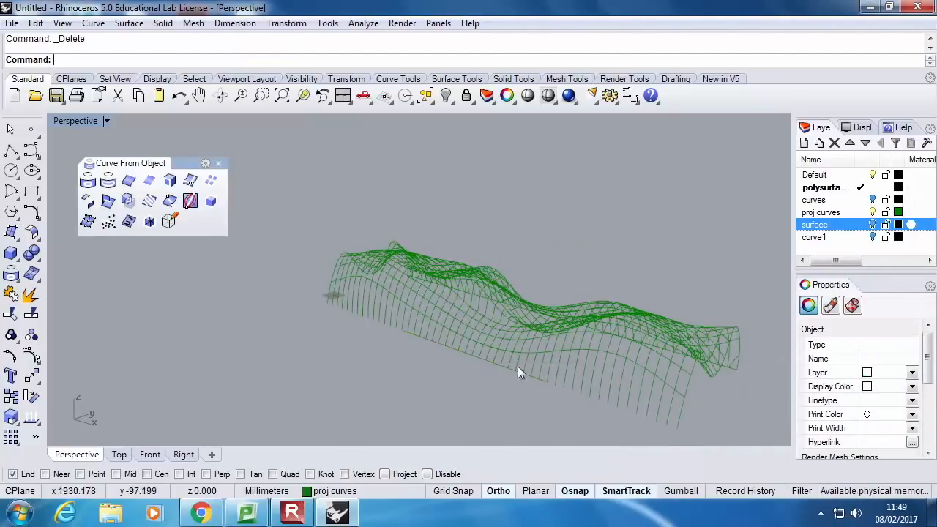
scroll(501, 388, up, 3)
click(487, 393)
key(Delete)
scroll(494, 288, down, 5)
Delete the projected curve pieces running along the base of the opposite long edge, including the short leftover pieces
right_drag(494, 289, 389, 314)
scroll(388, 358, up, 5)
click(390, 358)
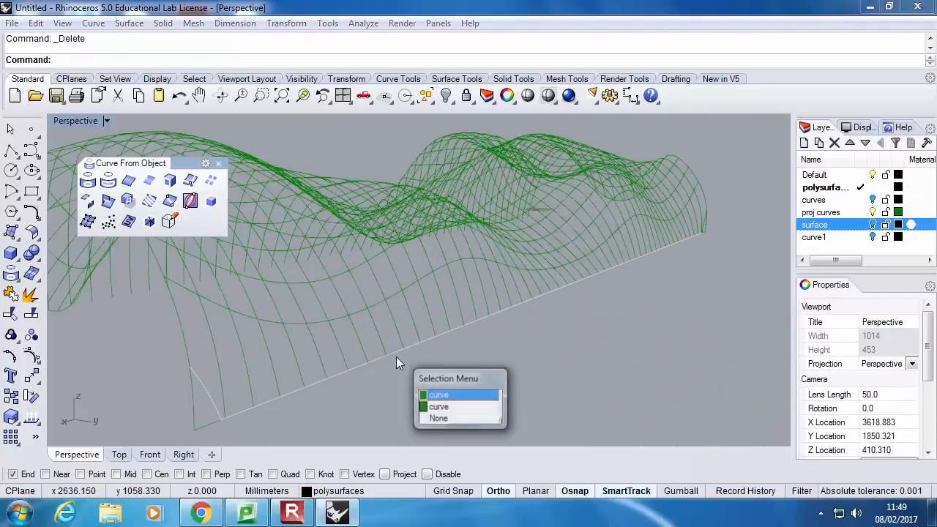
click(208, 402)
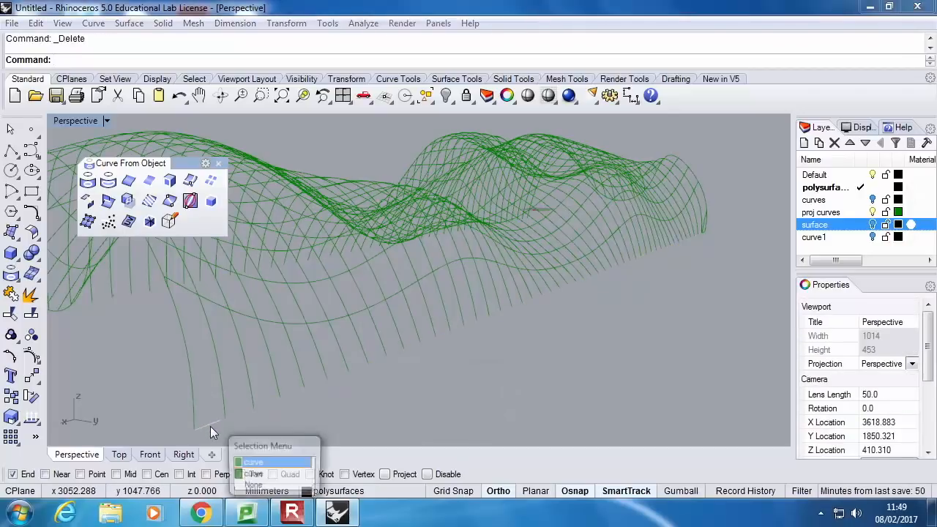
click(215, 421)
key(Delete)
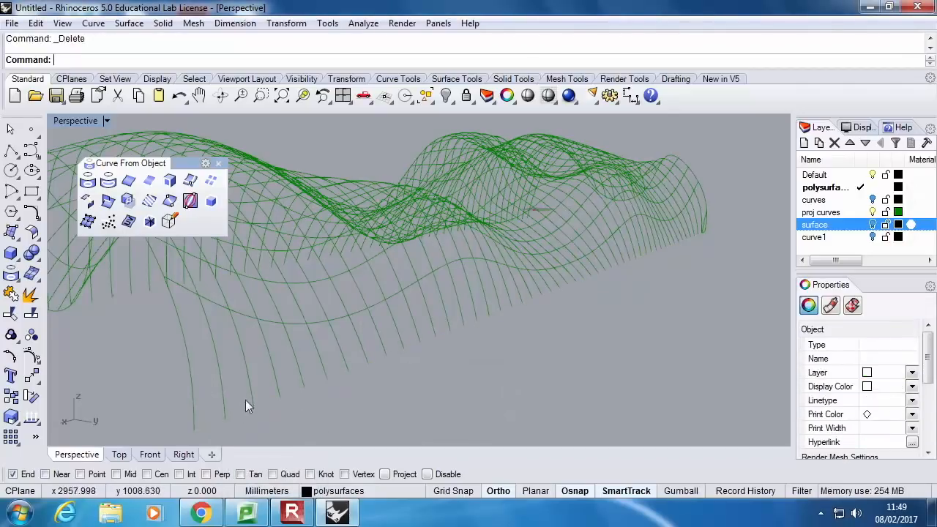
scroll(723, 218, up, 8)
click(678, 219)
key(Delete)
scroll(712, 233, down, 8)
mouse_move(506, 235)
right_down()
mouse_move(582, 247)
mouse_move(533, 252)
mouse_move(604, 216)
mouse_move(528, 218)
mouse_move(609, 227)
mouse_move(572, 223)
right_up()
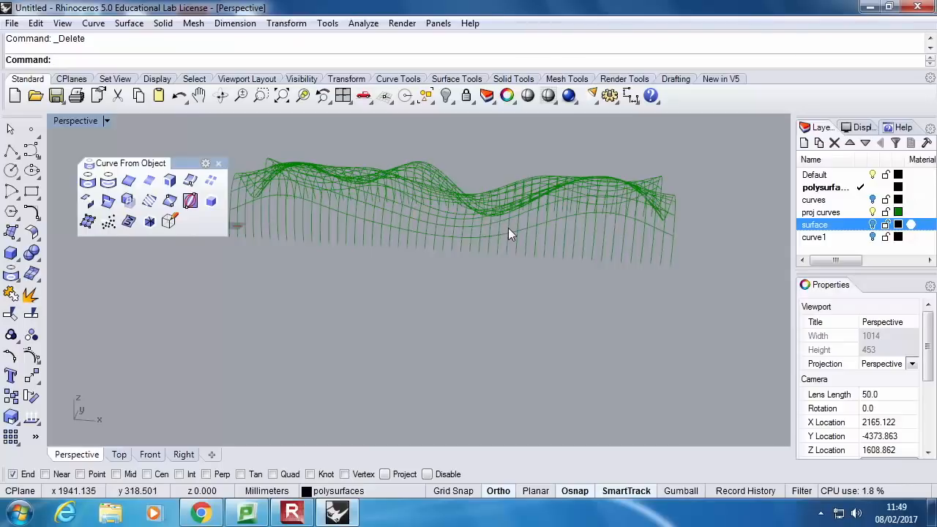
double_click(89, 122)
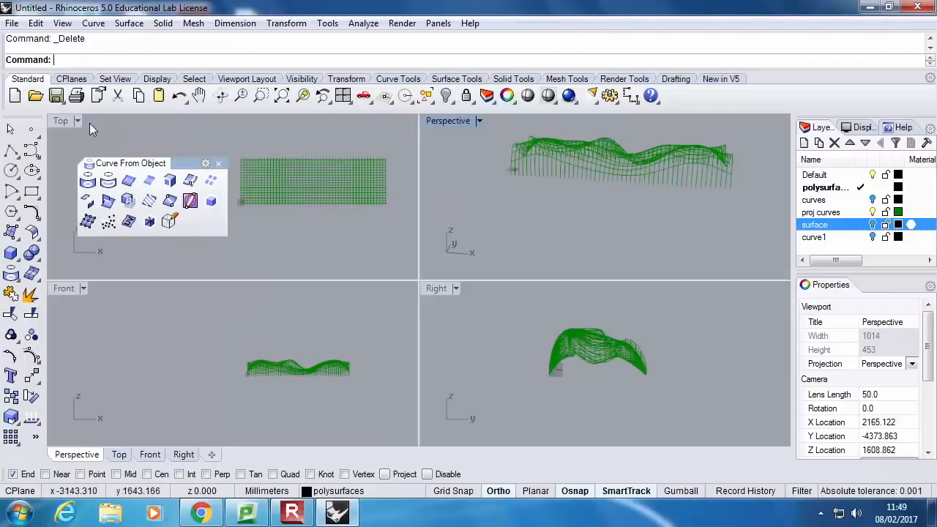
double_click(435, 124)
scroll(437, 299, down, 6)
right_drag(437, 300, 539, 294)
scroll(540, 294, up, 6)
mouse_move(615, 274)
right_down()
mouse_move(634, 303)
mouse_move(622, 301)
right_up()
drag(622, 301, 353, 261)
drag(293, 251, 282, 254)
right_drag(620, 298, 535, 304)
ctrl+click(536, 305)
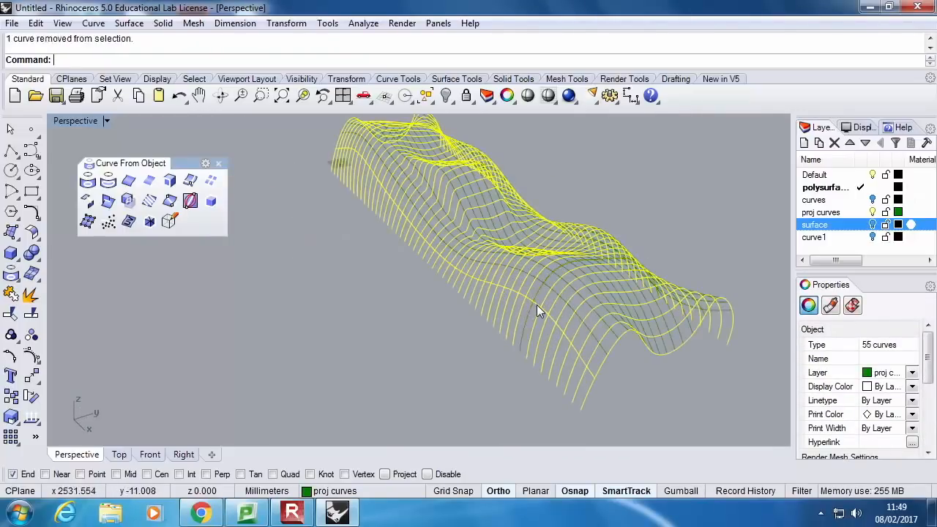
ctrl+click(534, 300)
scroll(534, 302, up, 2)
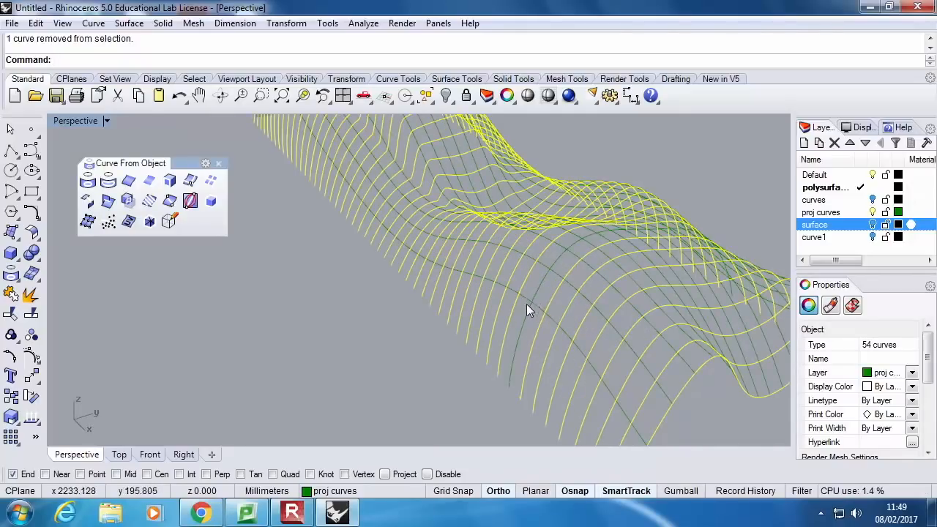
click(528, 312)
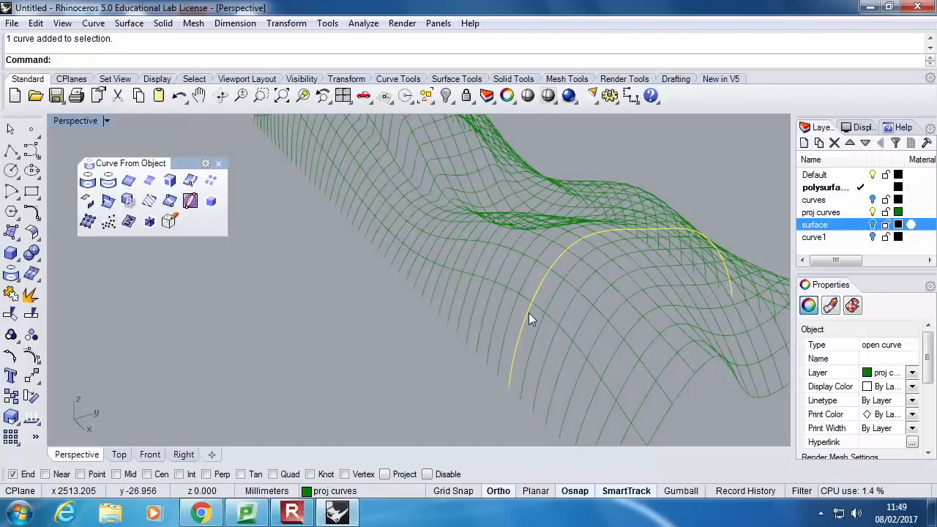
key(Escape)
scroll(535, 298, down, 8)
right_drag(535, 297, 583, 293)
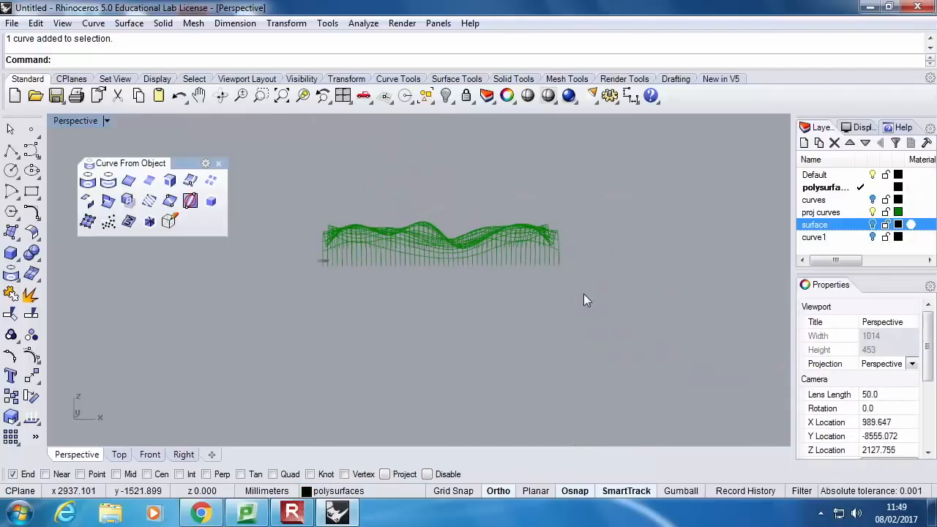
Select all the crosswise projected curves and extrude them straight by 10 mm as open surfaces, keeping the input curves
drag(307, 261, 308, 261)
right_drag(308, 262, 432, 226)
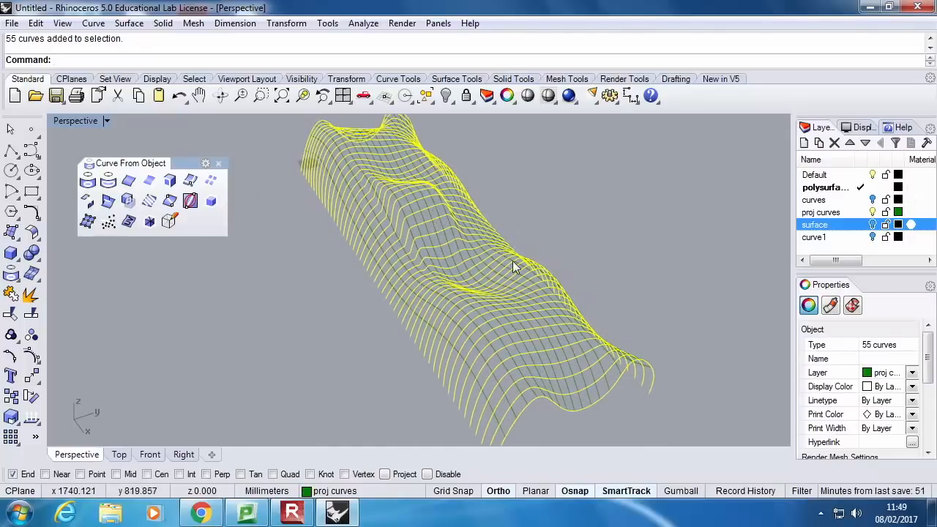
click(17, 262)
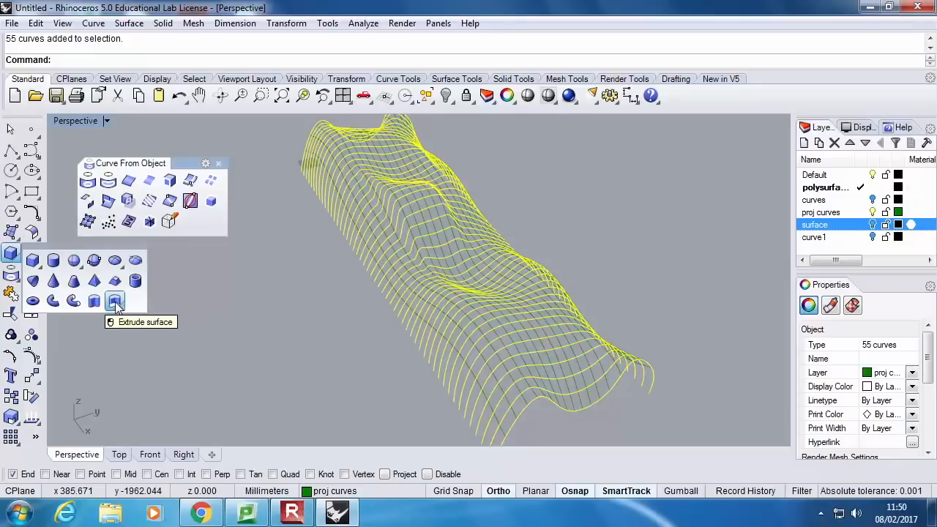
click(16, 239)
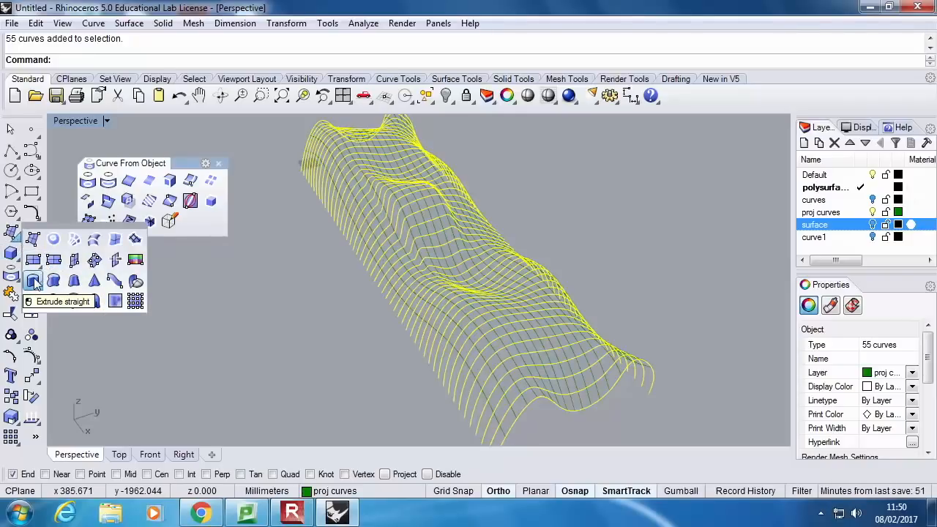
click(34, 282)
right_drag(671, 280, 708, 236)
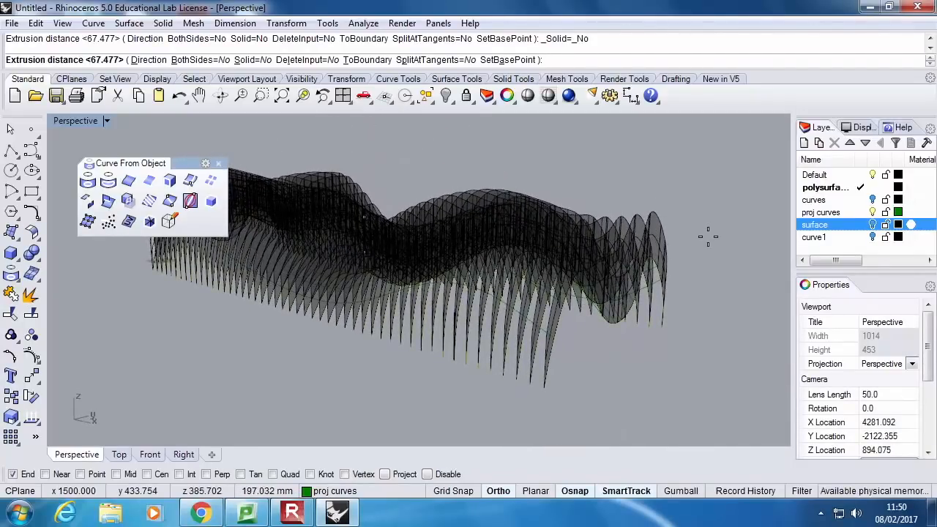
text(10)
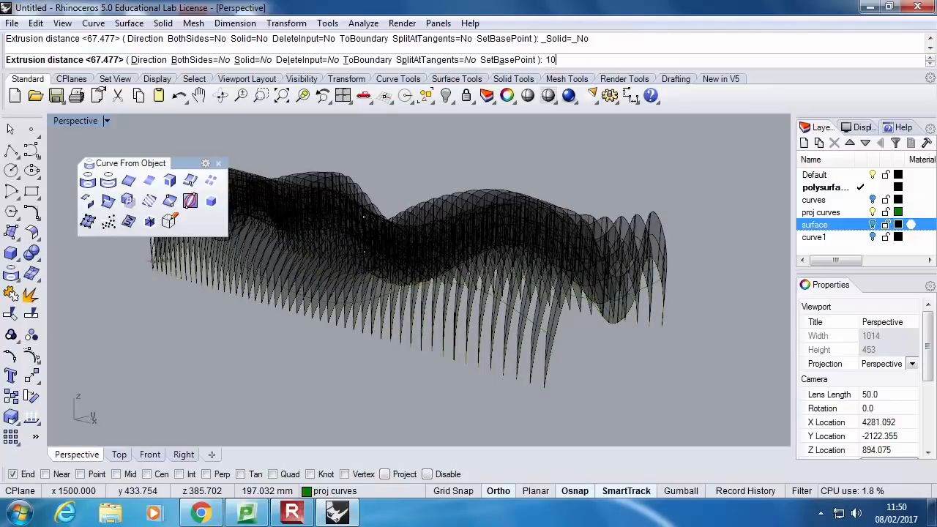
key(Return)
scroll(608, 251, up, 5)
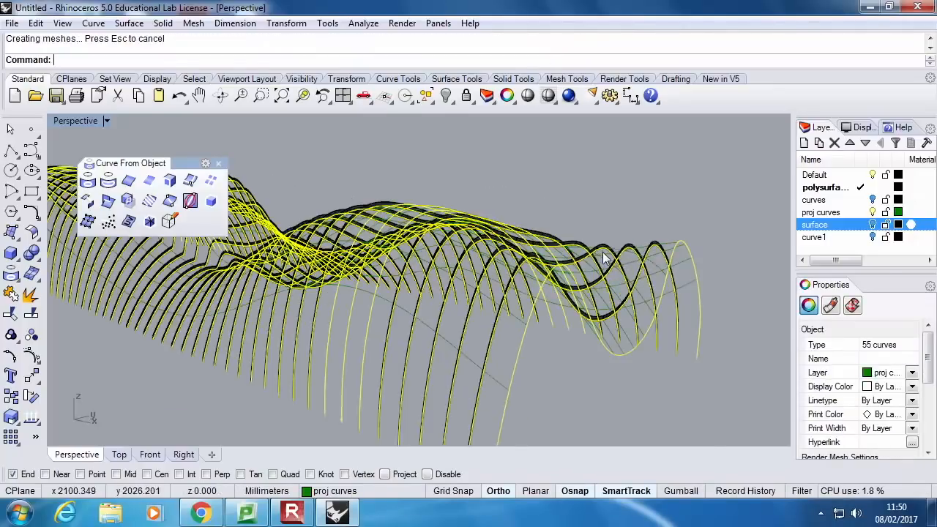
scroll(609, 251, down, 8)
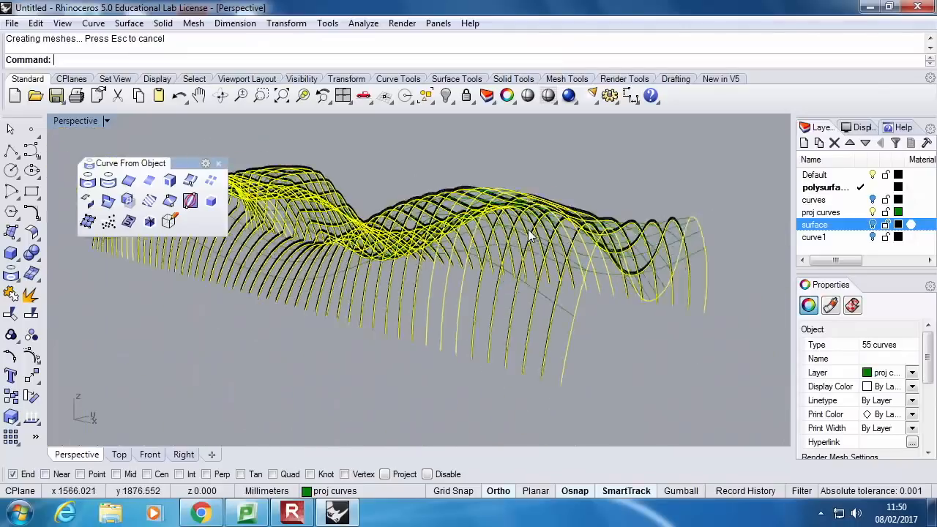
Examine the extruded ribs from several angles along the length of the grid
right_drag(545, 245, 534, 287)
right_drag(567, 223, 564, 285)
scroll(592, 192, up, 4)
right_drag(602, 197, 517, 246)
scroll(557, 245, down, 6)
scroll(516, 246, down, 3)
scroll(253, 264, up, 5)
scroll(295, 237, down, 6)
right_drag(296, 239, 287, 279)
scroll(287, 280, up, 4)
right_drag(519, 269, 388, 231)
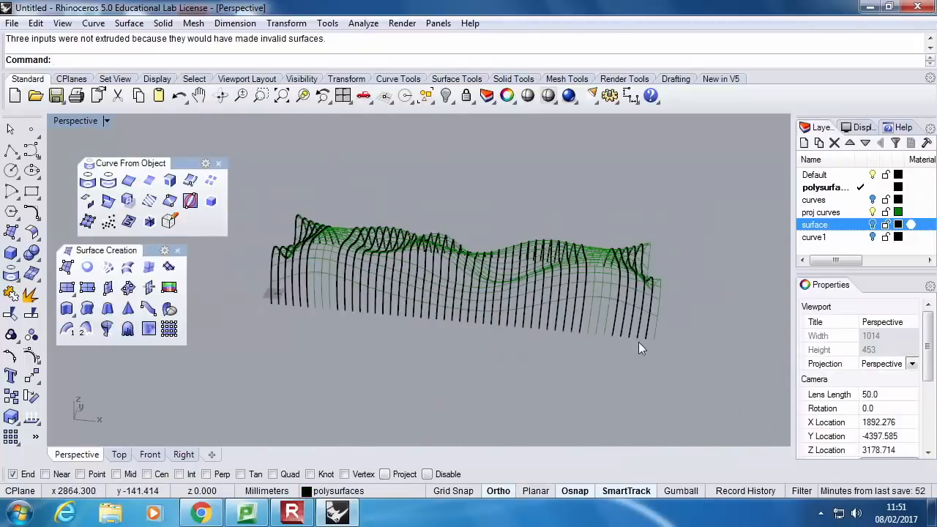
Hide the proj curves layer and extrude all the crosswise rib surfaces by 10 mm to both sides as solids
click(872, 213)
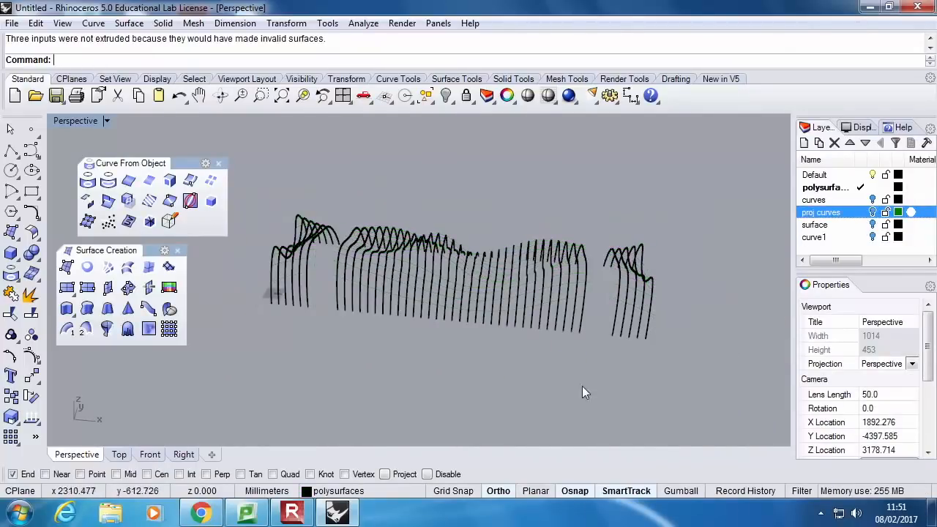
key(ctrl+a)
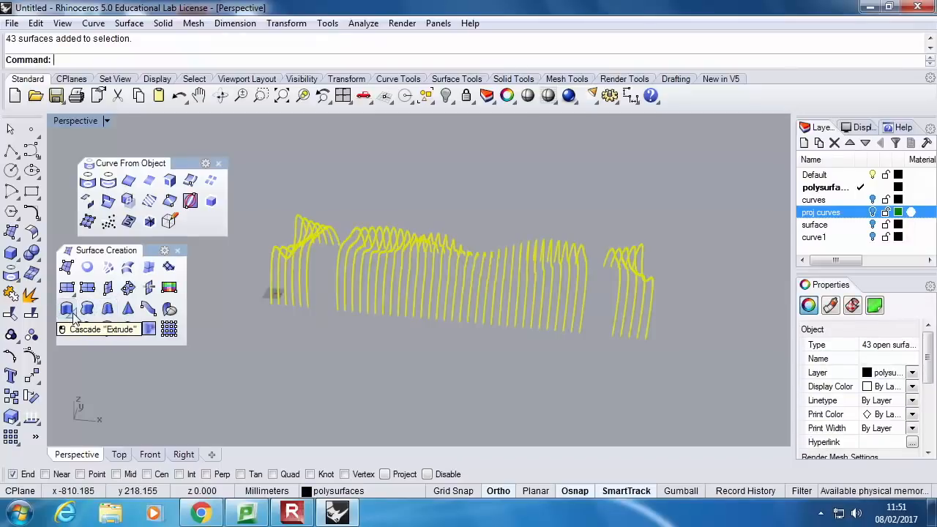
click(20, 262)
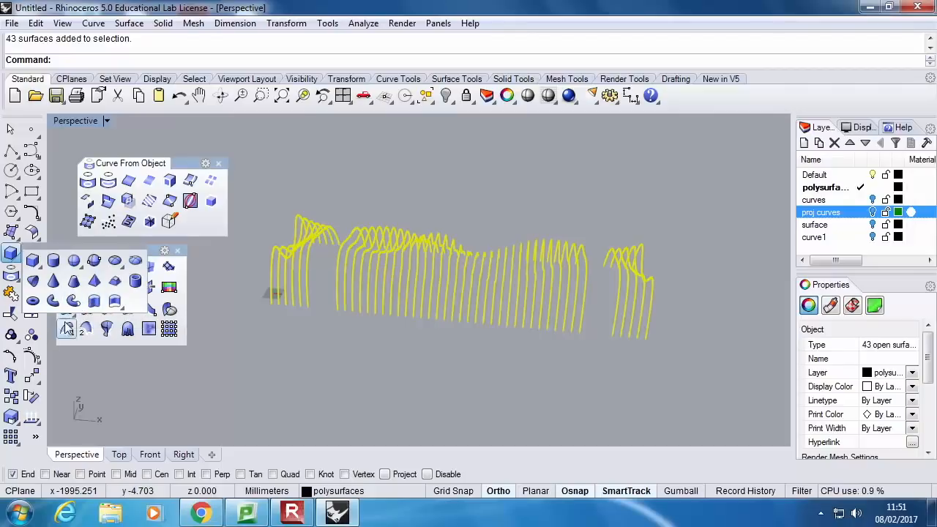
click(94, 303)
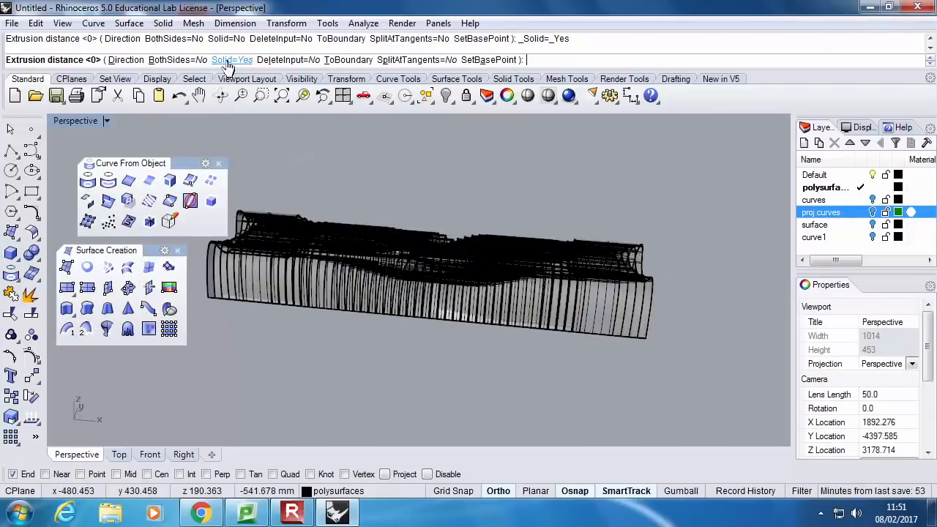
click(178, 61)
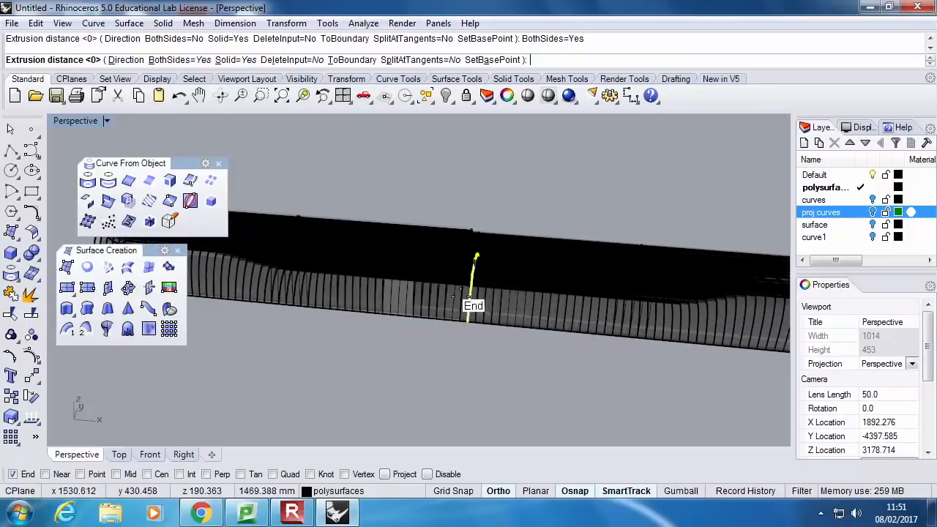
scroll(516, 178, up, 2)
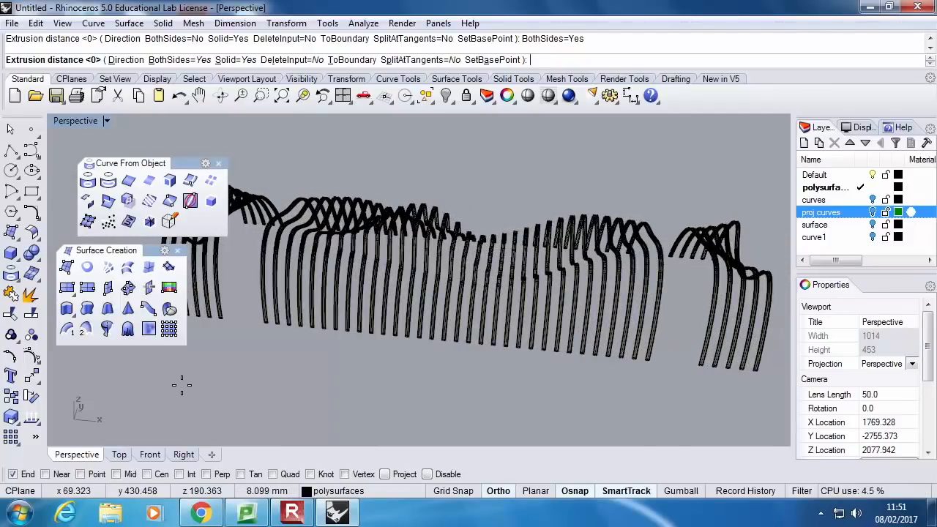
text(10)
key(Return)
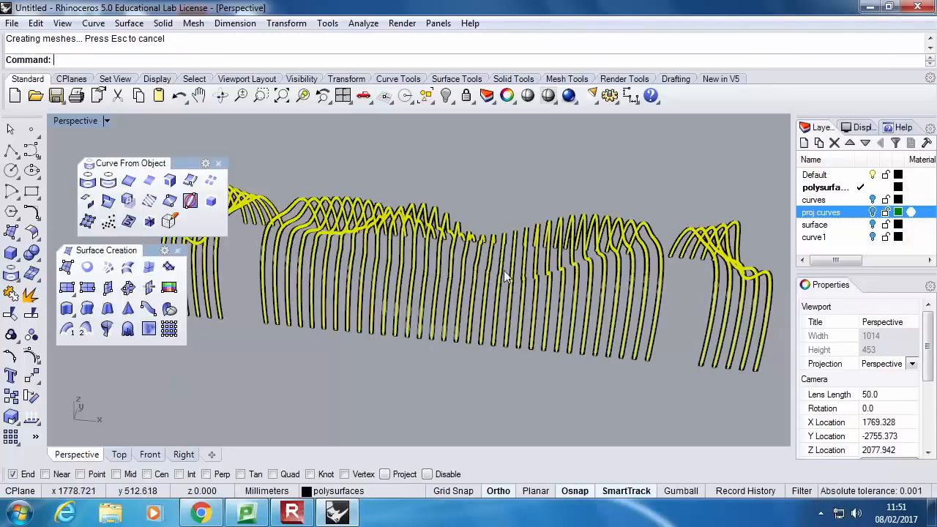
Delete the original open surfaces of the crosswise ribs, keeping only the solid ribs
scroll(418, 233, up, 3)
scroll(431, 226, up, 5)
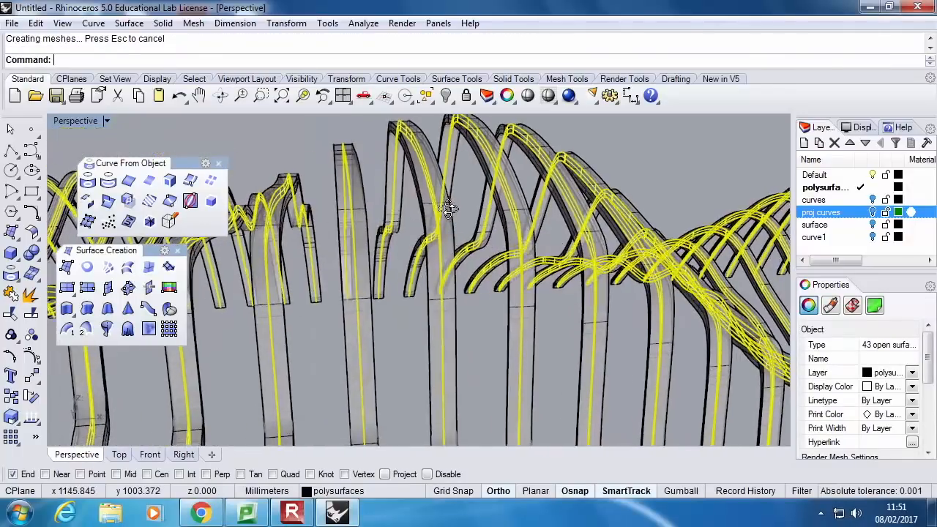
key(Delete)
scroll(493, 227, down, 10)
right_drag(567, 236, 647, 196)
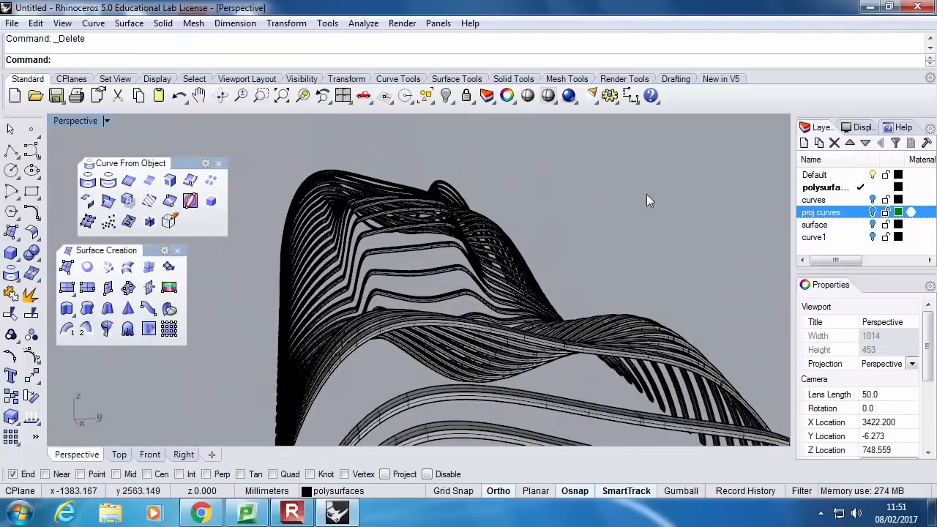
Add a layer named structure, assign all the solid crosswise ribs to it and hide that layer
scroll(479, 257, down, 8)
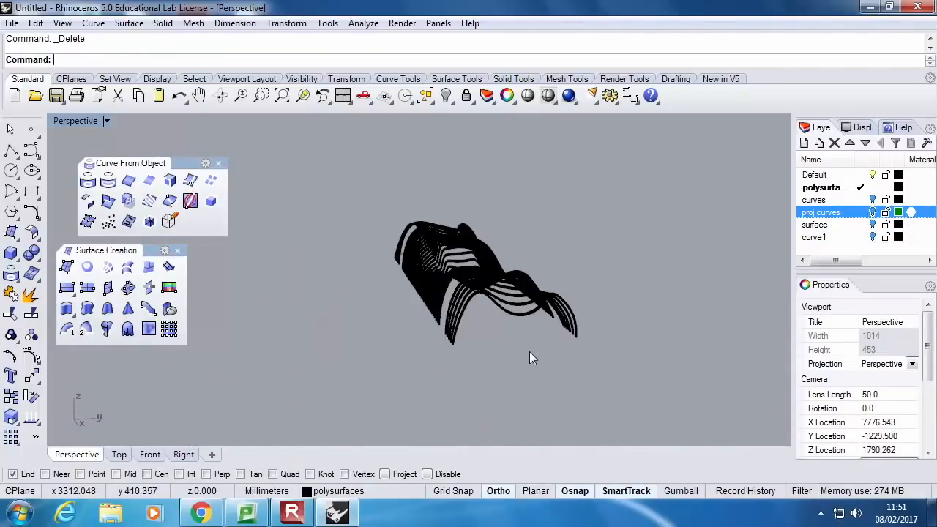
drag(530, 351, 361, 197)
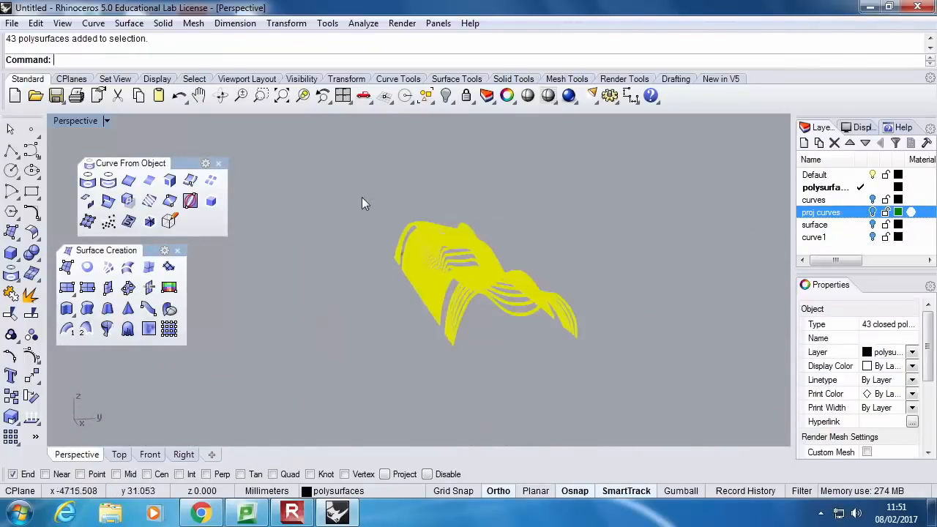
click(804, 144)
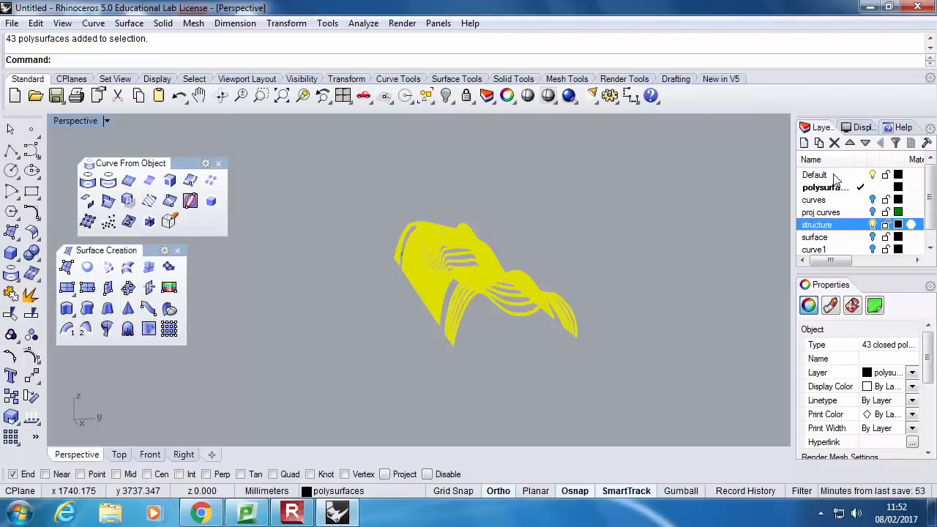
click(912, 373)
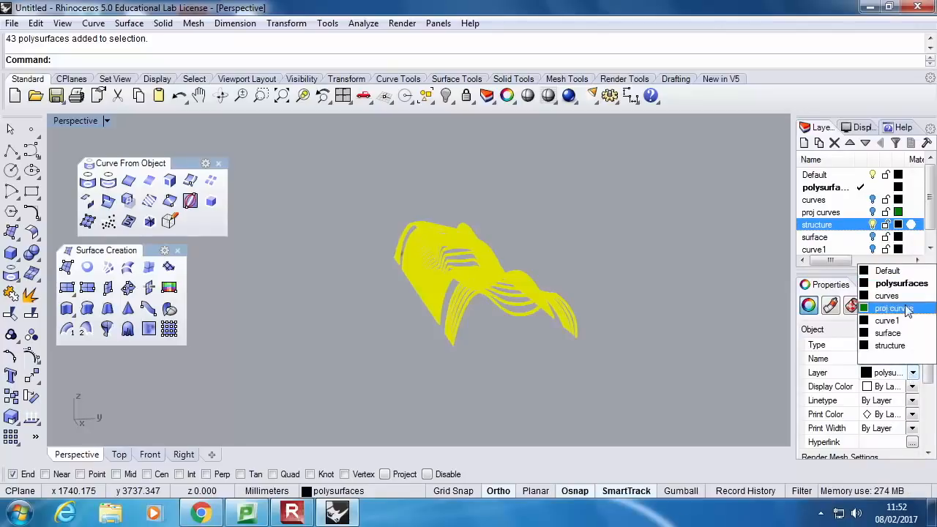
click(906, 346)
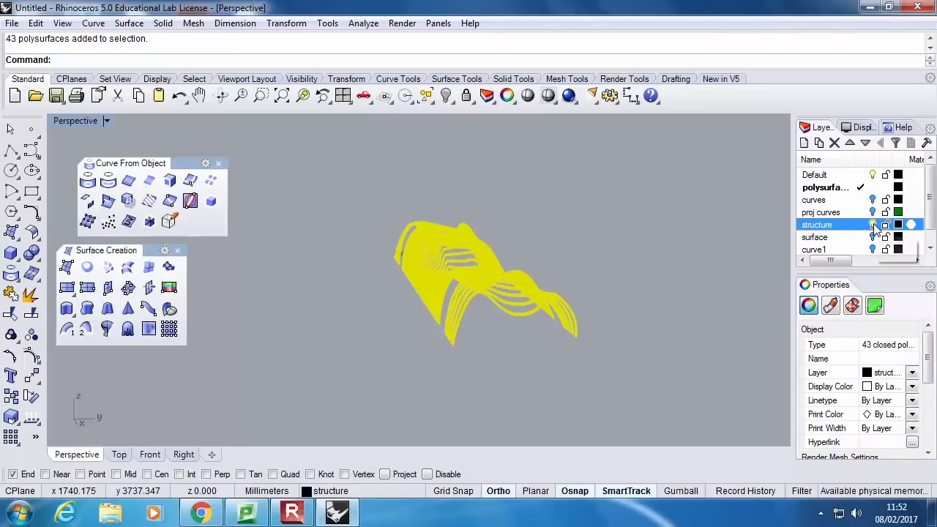
click(872, 225)
Show the proj curves layer and hide the crosswise projected curves so only the lengthwise ones remain
click(872, 213)
right_drag(628, 288, 667, 334)
drag(657, 331, 297, 278)
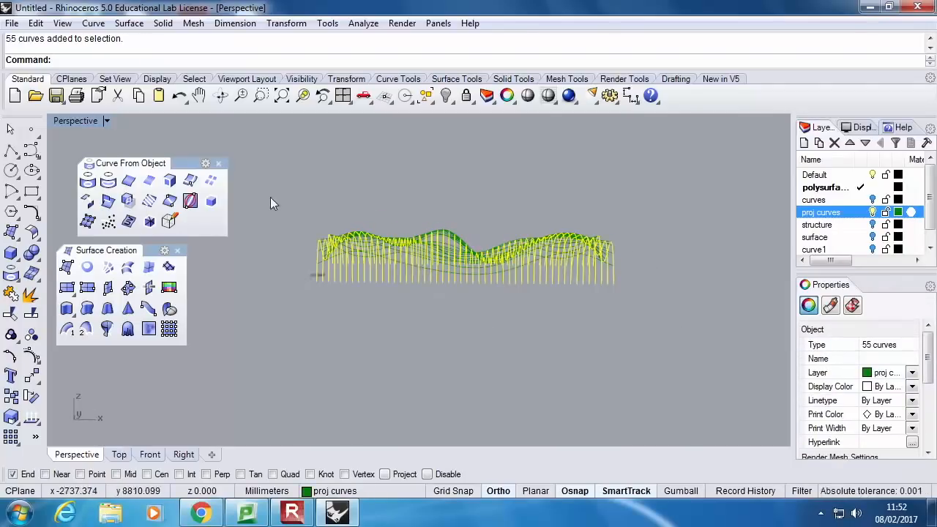
click(445, 96)
Extrude all the lengthwise projected curves by 10 mm in one direction, keeping the input curves, and hide those curves
right_drag(538, 293, 551, 346)
drag(547, 339, 332, 260)
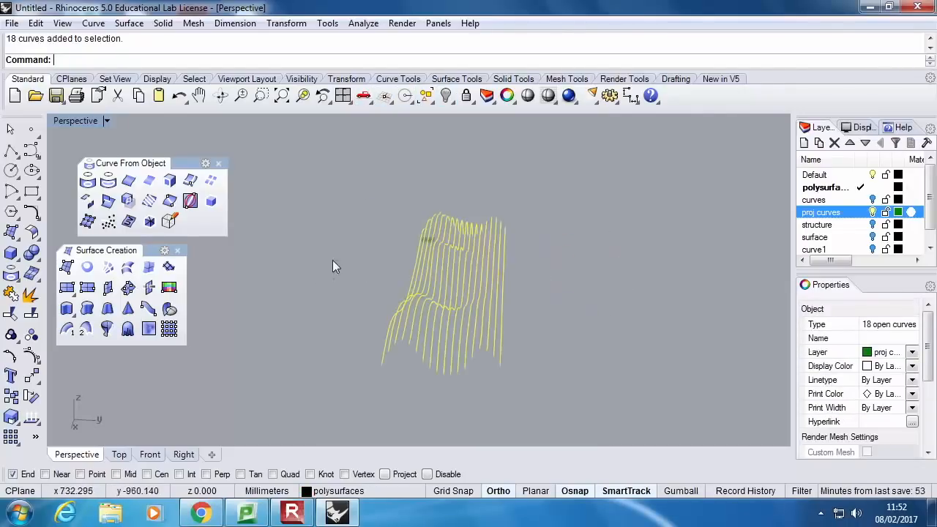
click(17, 257)
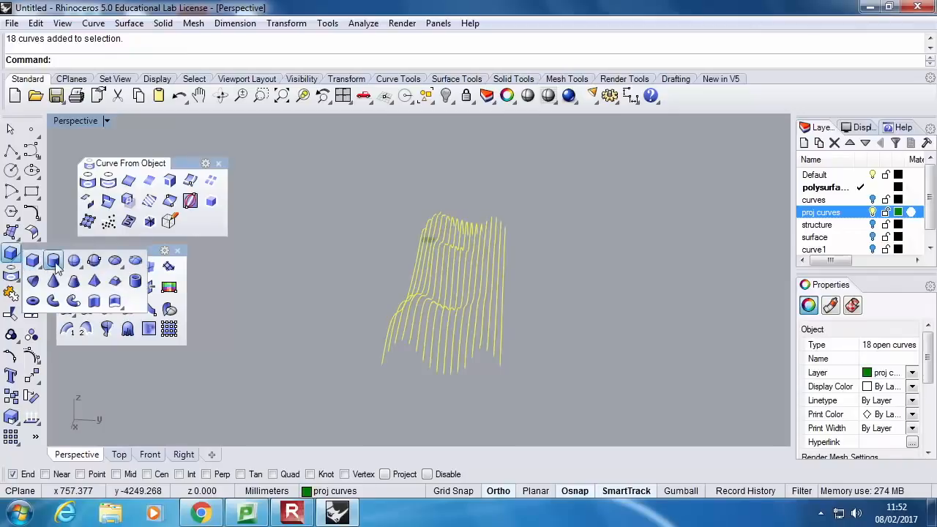
click(94, 303)
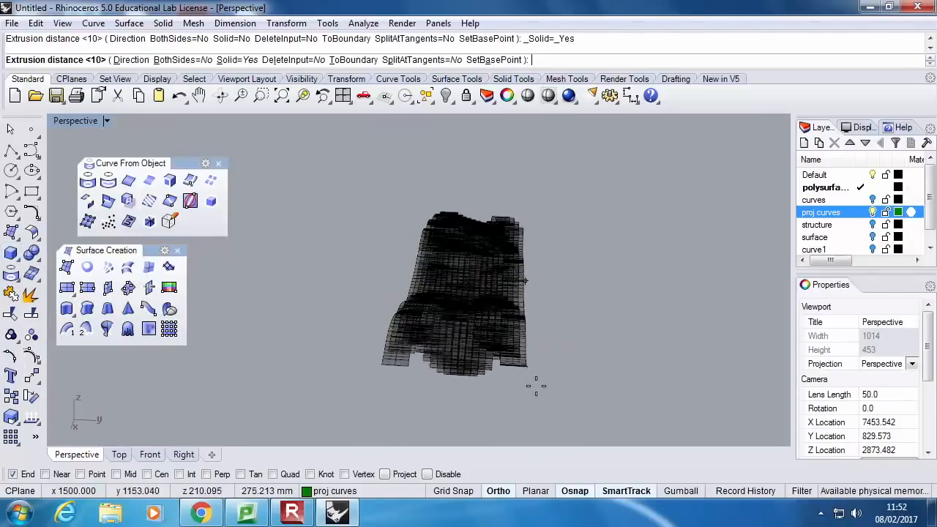
scroll(505, 347, up, 3)
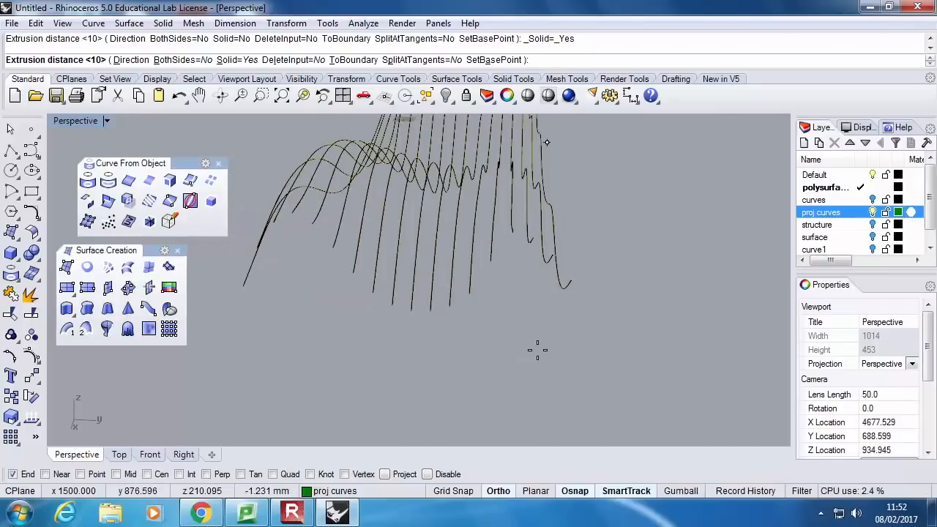
text(10)
key(Return)
right_drag(482, 293, 512, 295)
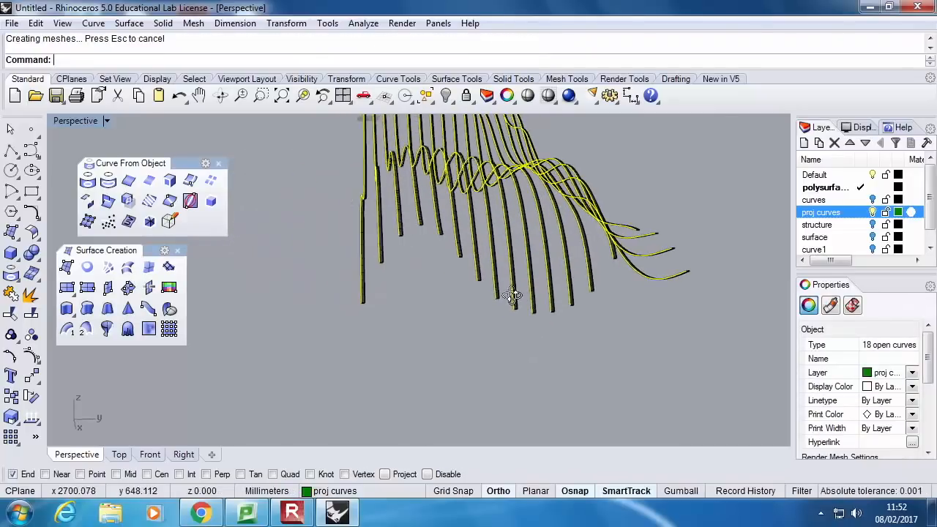
click(446, 96)
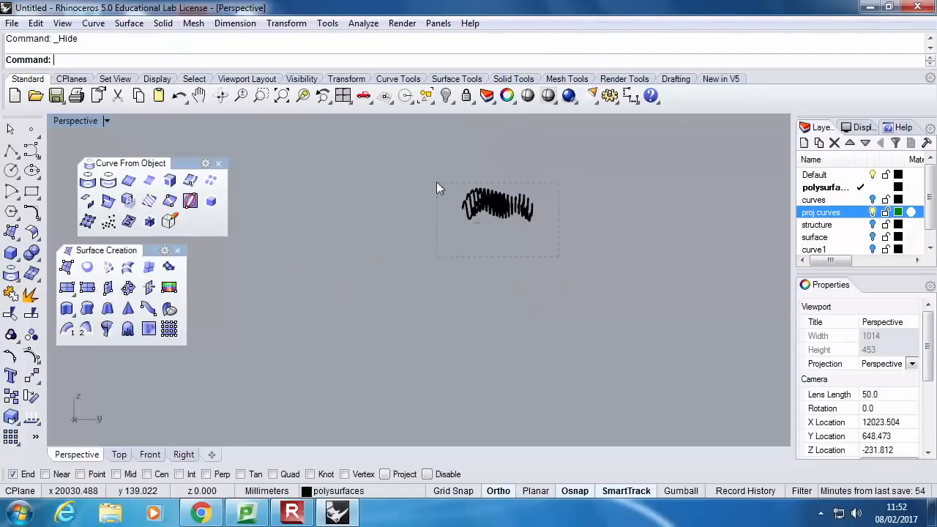
drag(436, 189, 436, 187)
right_drag(517, 179, 488, 245)
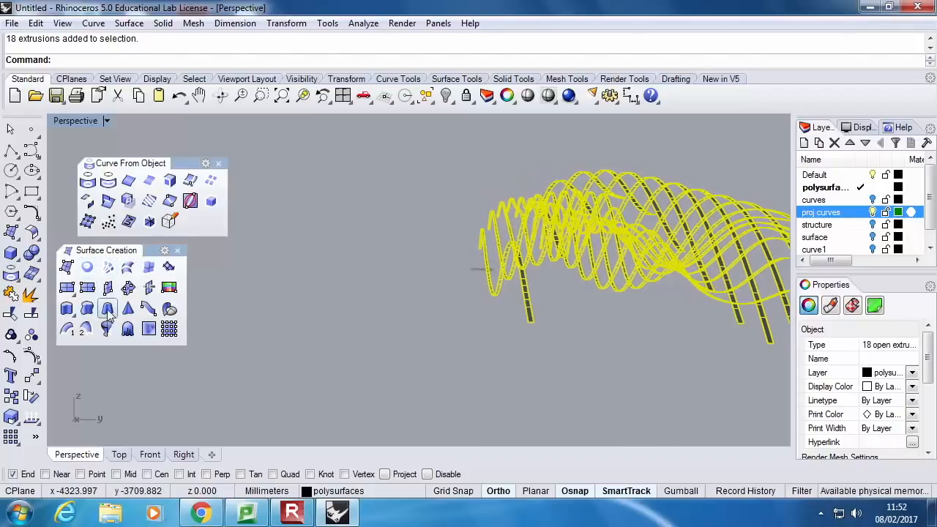
click(18, 260)
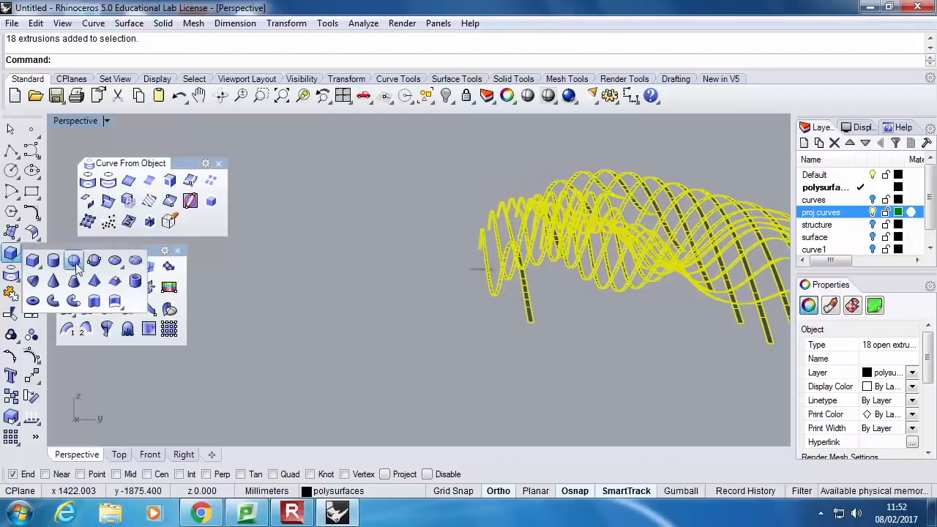
click(96, 300)
click(480, 265)
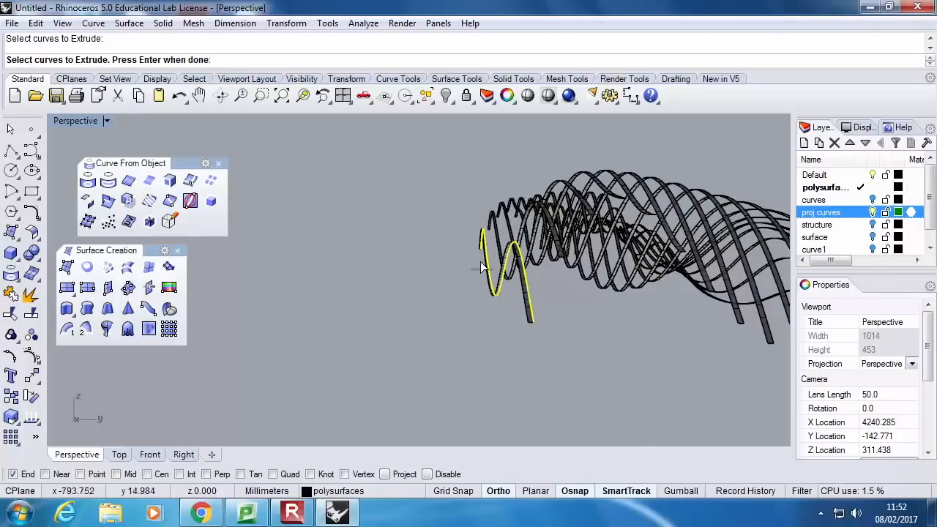
key(Escape)
Select all the lengthwise rib surfaces and extrude them by 10 mm to both sides as solids, keeping the input surfaces
scroll(554, 306, down, 4)
drag(610, 328, 428, 210)
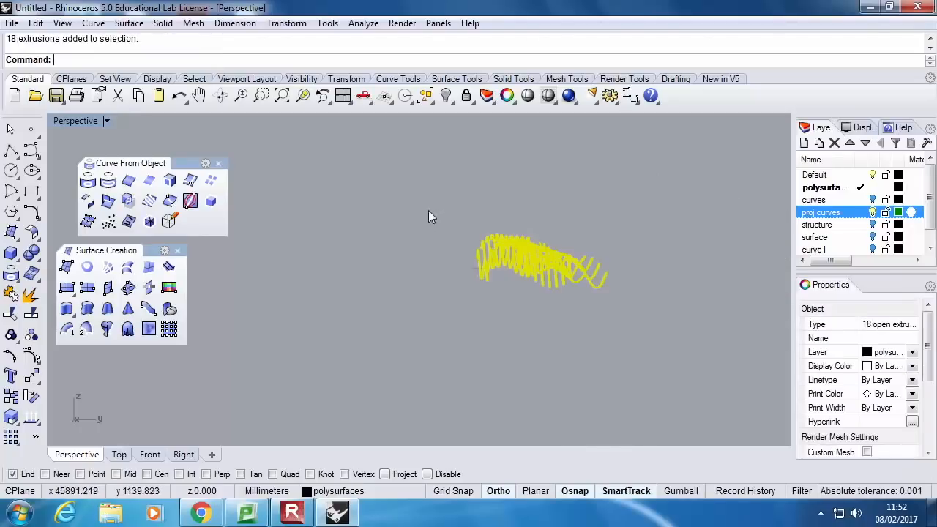
click(16, 260)
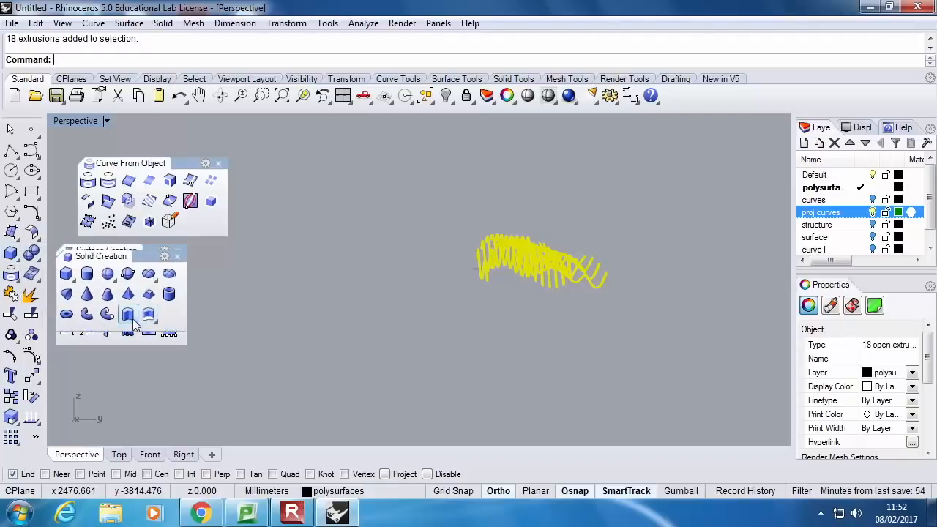
click(149, 315)
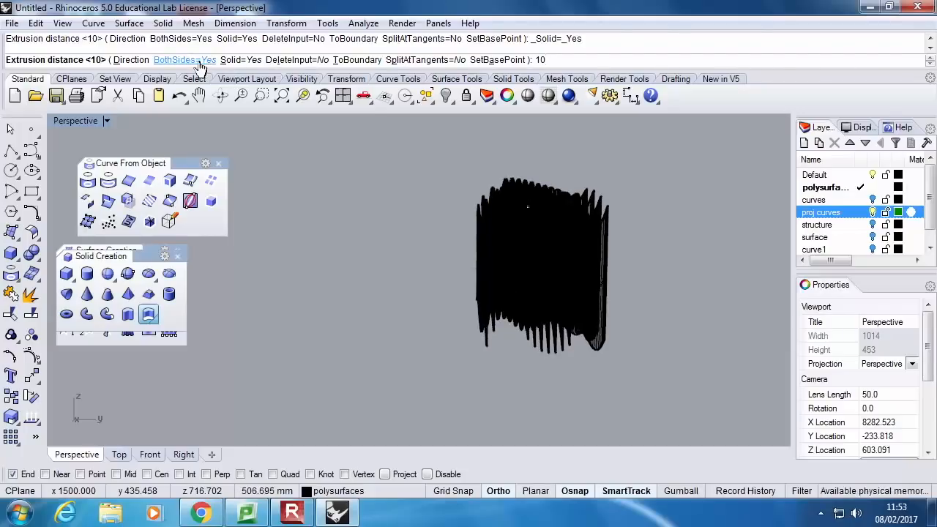
click(439, 209)
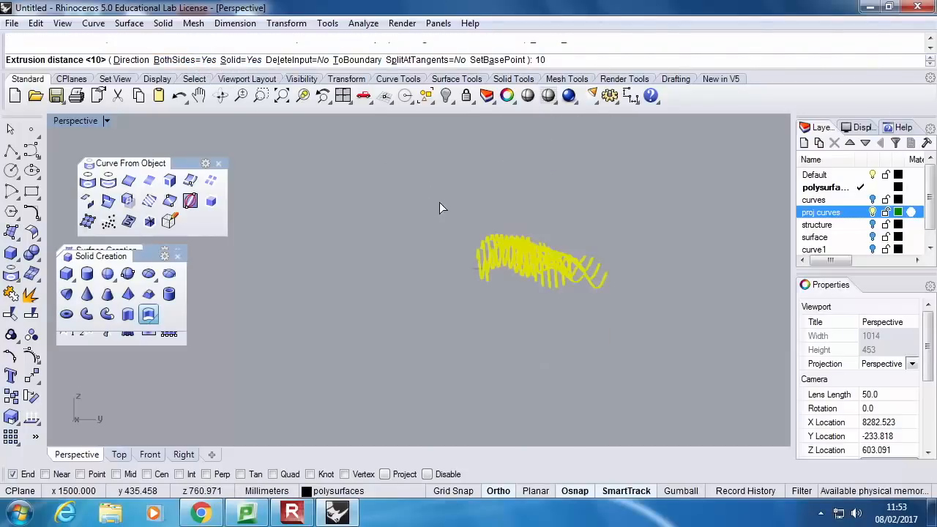
Delete the original open surfaces of the lengthwise ribs, keeping only the thickened solids
scroll(525, 256, up, 5)
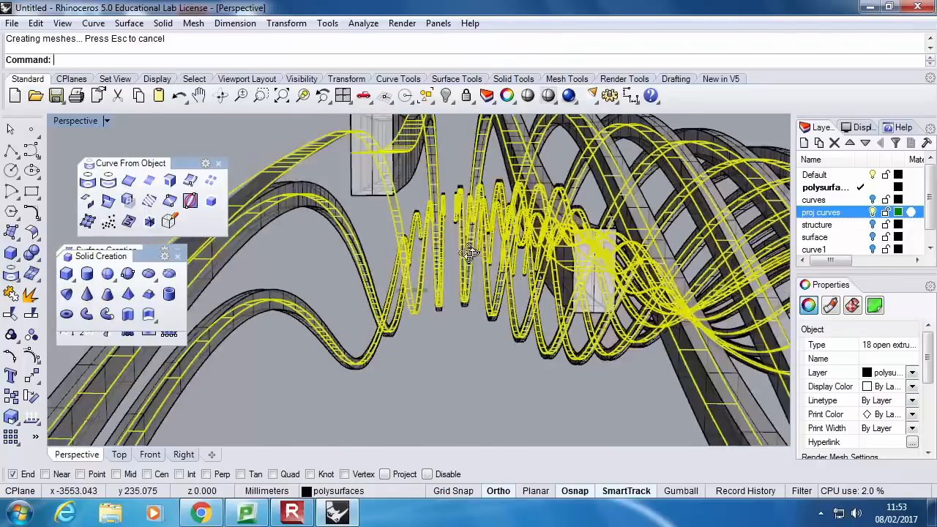
right_drag(469, 253, 492, 258)
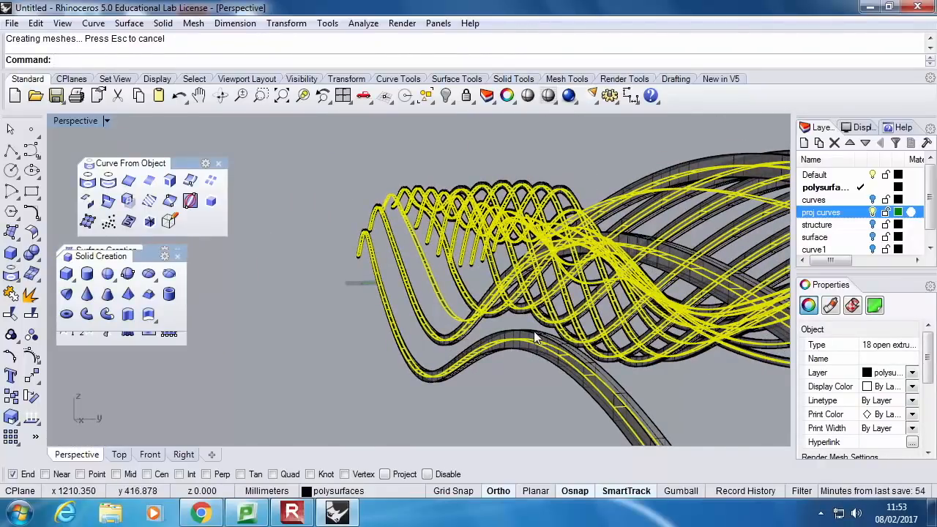
key(Delete)
scroll(714, 343, down, 4)
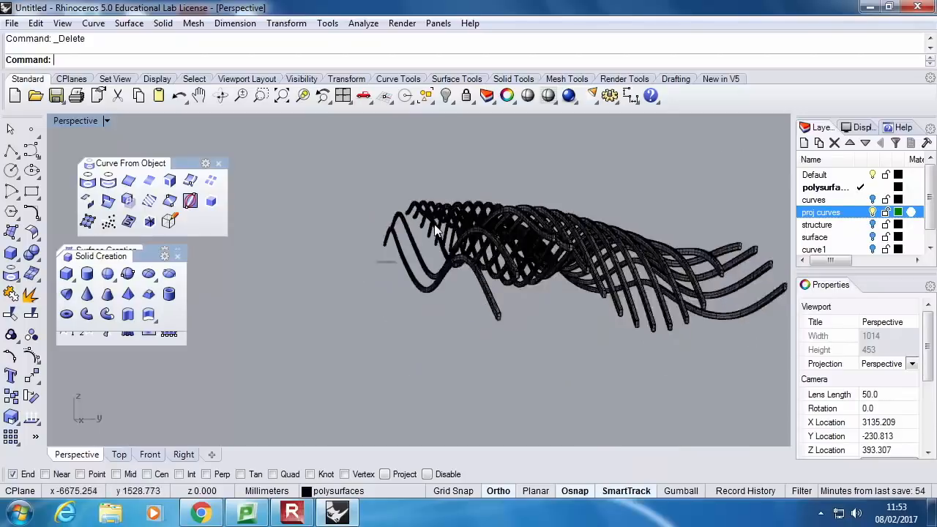
Select all the solid lengthwise ribs and assign them to the structure layer
key(ctrl+a)
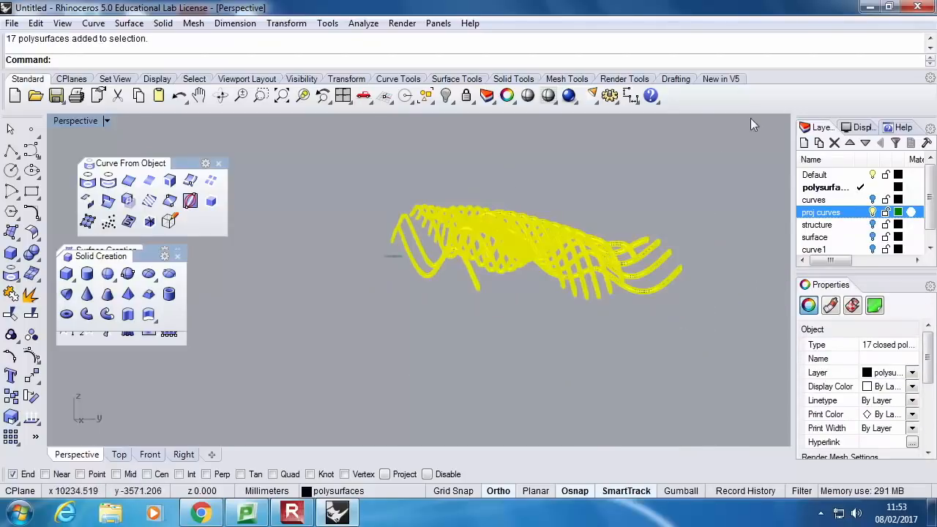
click(912, 372)
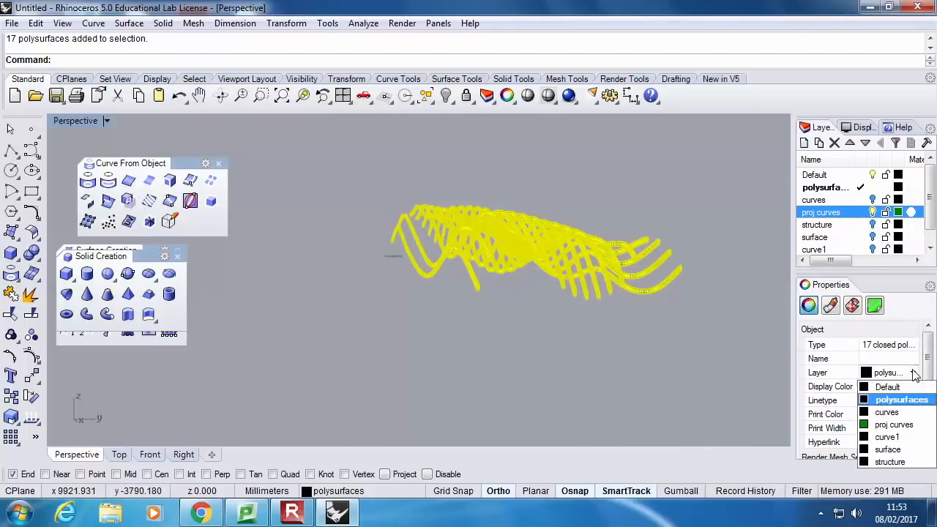
click(907, 463)
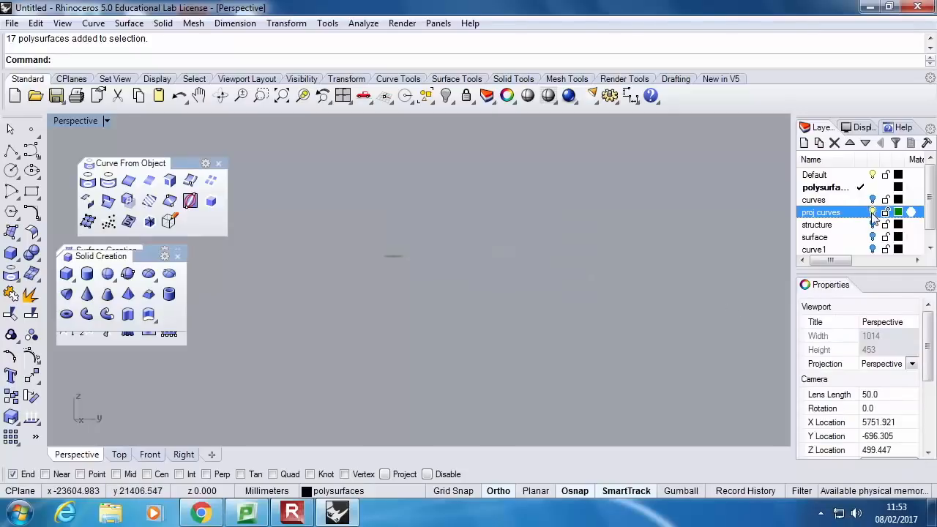
Turn on the structure layer and view the complete rib grid in the enlarged Perspective view
scroll(900, 235, down, 1)
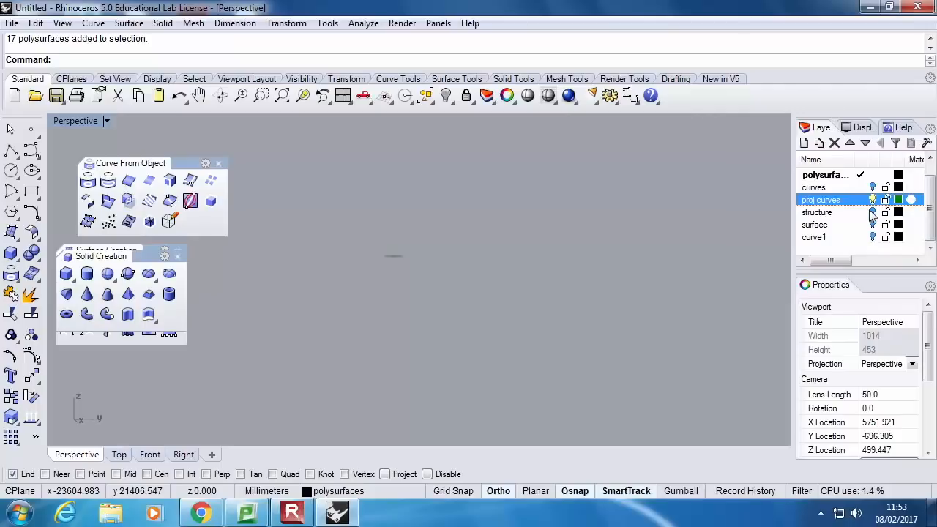
click(871, 212)
right_drag(505, 257, 594, 267)
scroll(558, 256, up, 5)
scroll(555, 253, up, 5)
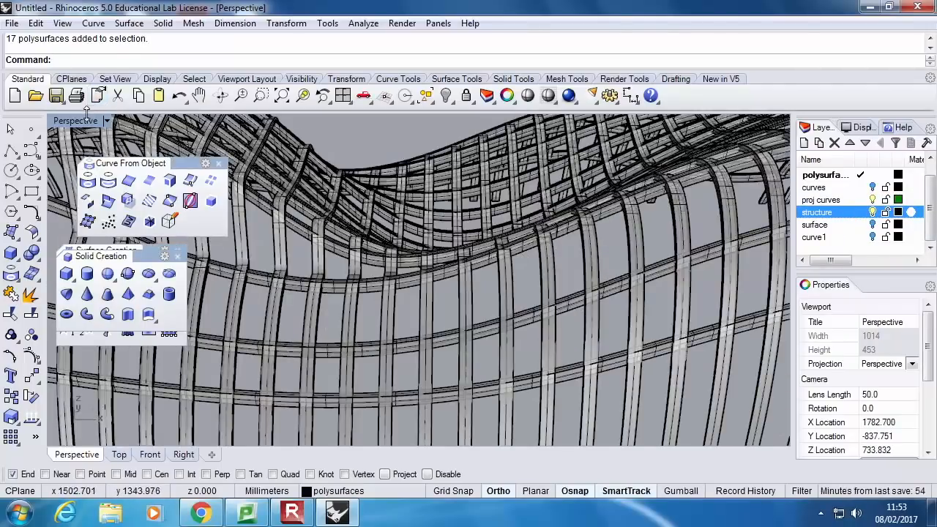
double_click(76, 120)
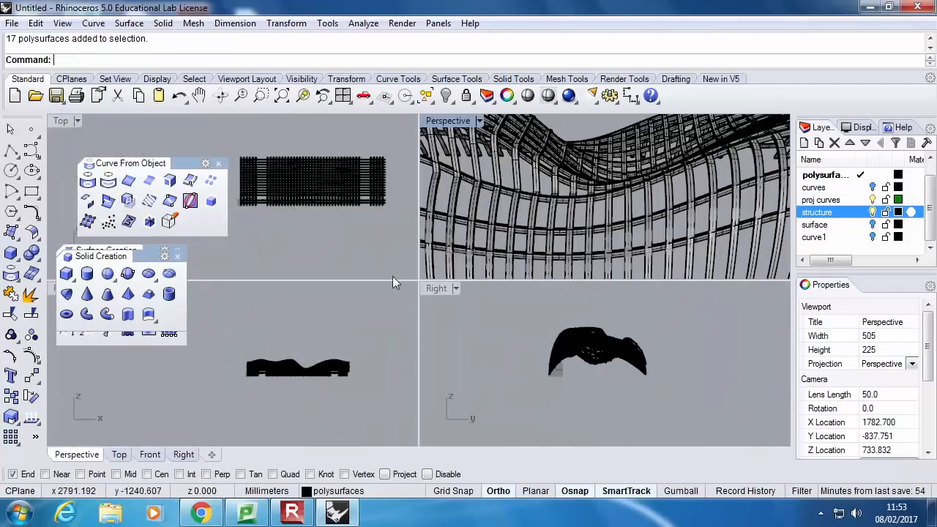
double_click(447, 121)
mouse_move(480, 211)
right_down()
mouse_move(516, 295)
mouse_move(307, 273)
mouse_move(325, 322)
mouse_move(333, 296)
mouse_move(360, 280)
mouse_move(337, 292)
right_up()
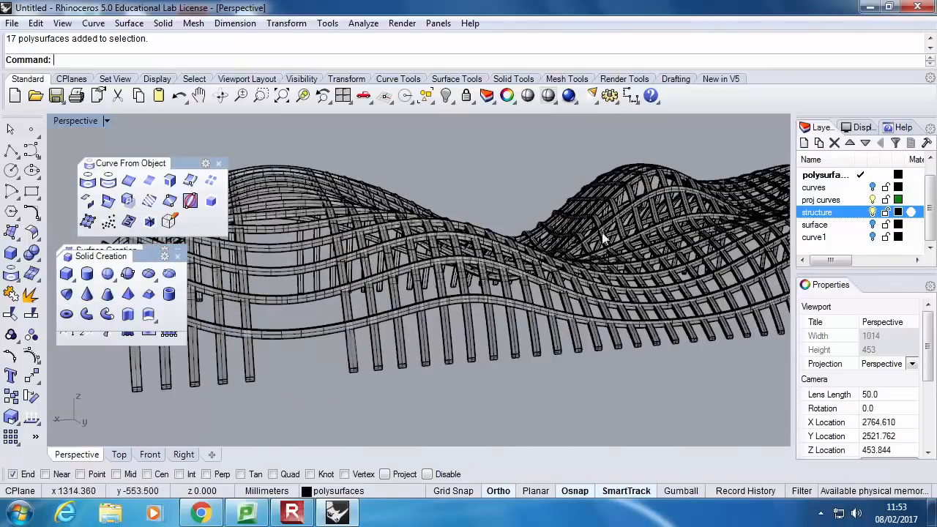
Turn on the surface layer, select the surface and set the layer's colour to light blue (R 0, G 208, B 255)
click(871, 225)
right_drag(533, 324, 511, 343)
click(510, 343)
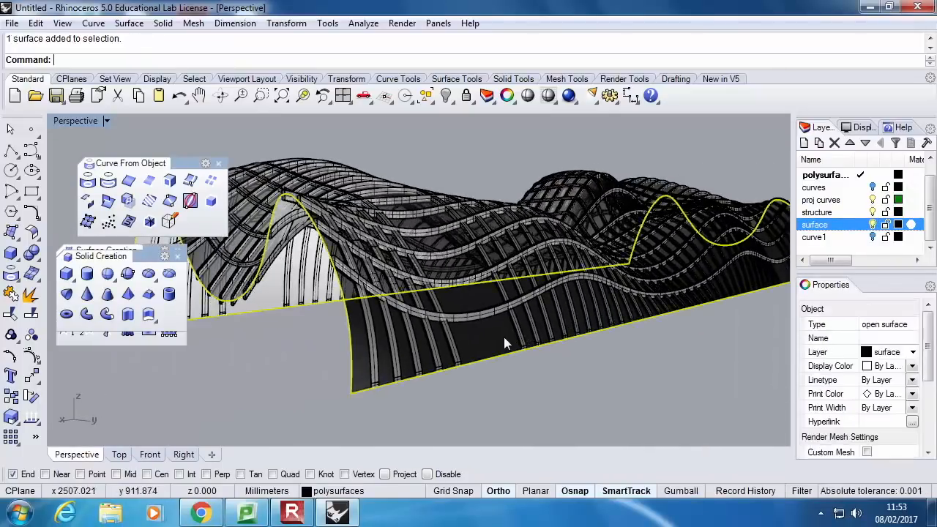
click(898, 225)
click(452, 236)
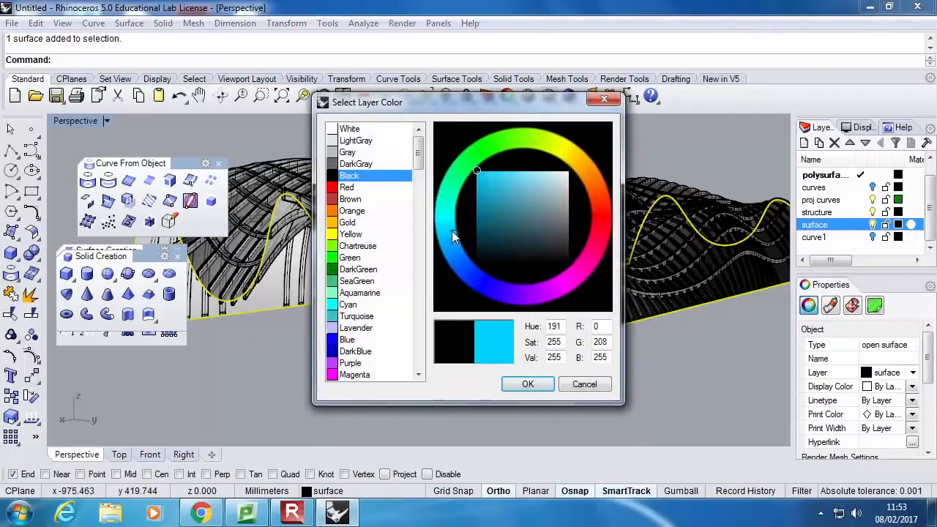
click(528, 385)
Examine how the ribs sit on the coloured surface and where the crosswise ribs leave wide gaps
right_drag(498, 384, 440, 281)
scroll(440, 282, down, 6)
right_drag(692, 266, 666, 292)
right_drag(408, 267, 363, 275)
scroll(364, 276, up, 7)
scroll(356, 198, down, 10)
scroll(360, 242, up, 10)
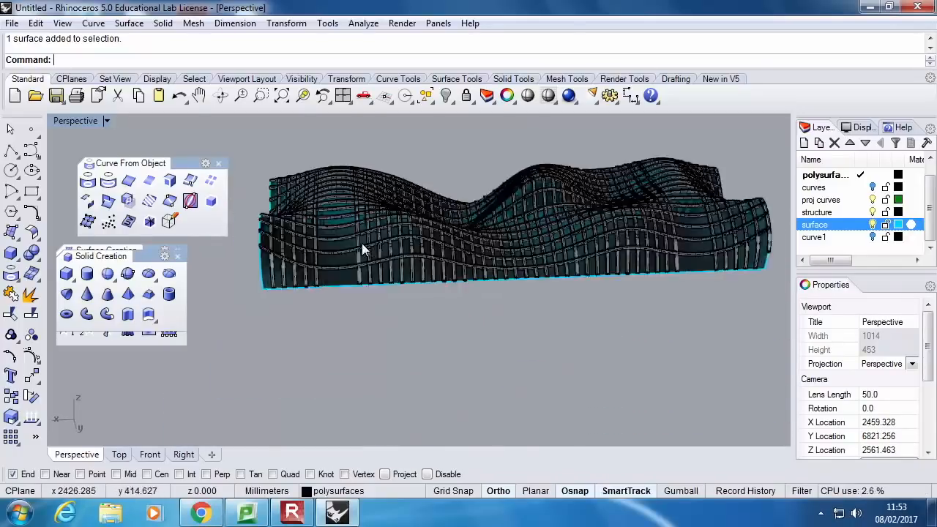
scroll(353, 139, down, 2)
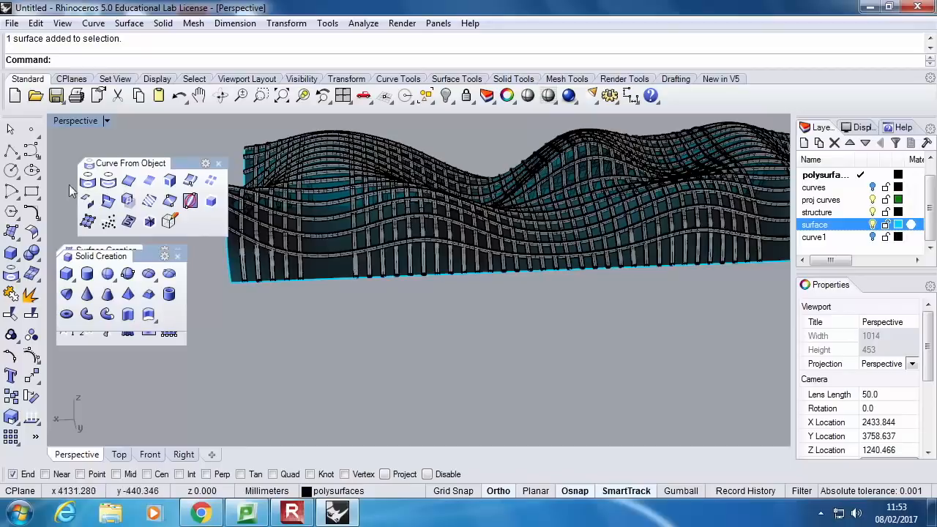
Draw a straight polyline across the full width in the Top view, along the first crosswise rib past the wide gap near the origin
double_click(66, 121)
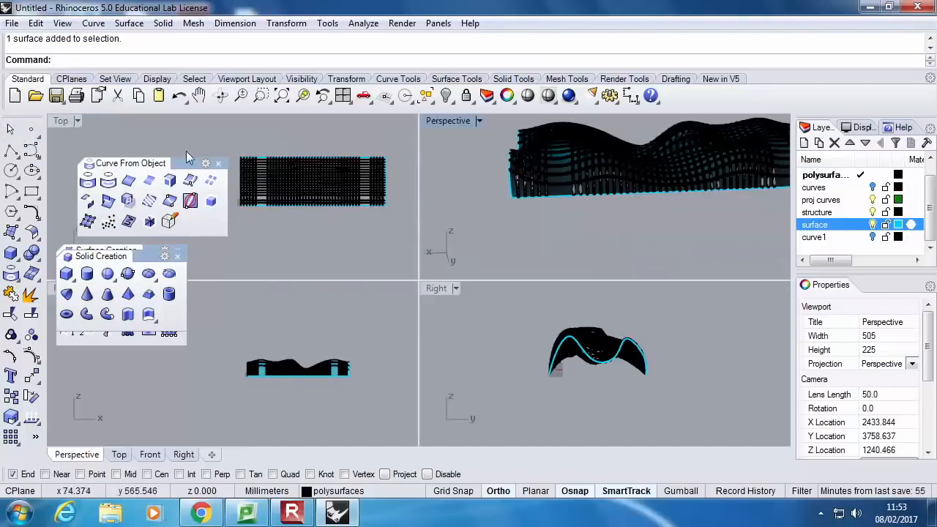
click(11, 149)
scroll(253, 144, up, 4)
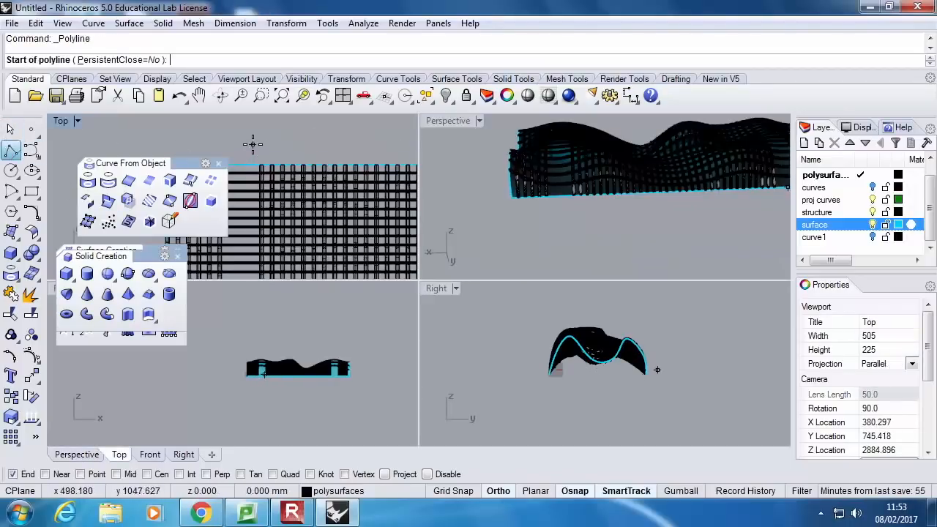
click(257, 146)
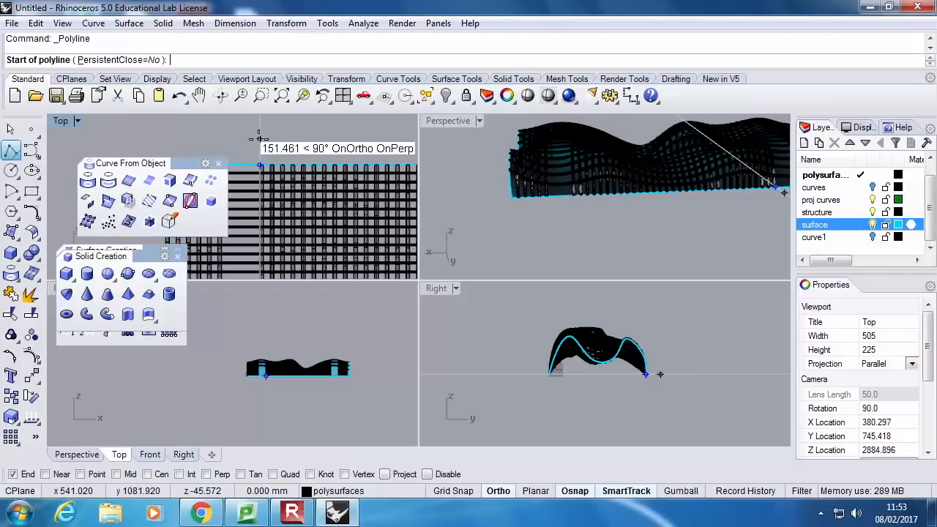
scroll(260, 150, down, 3)
click(271, 277)
right_click(274, 275)
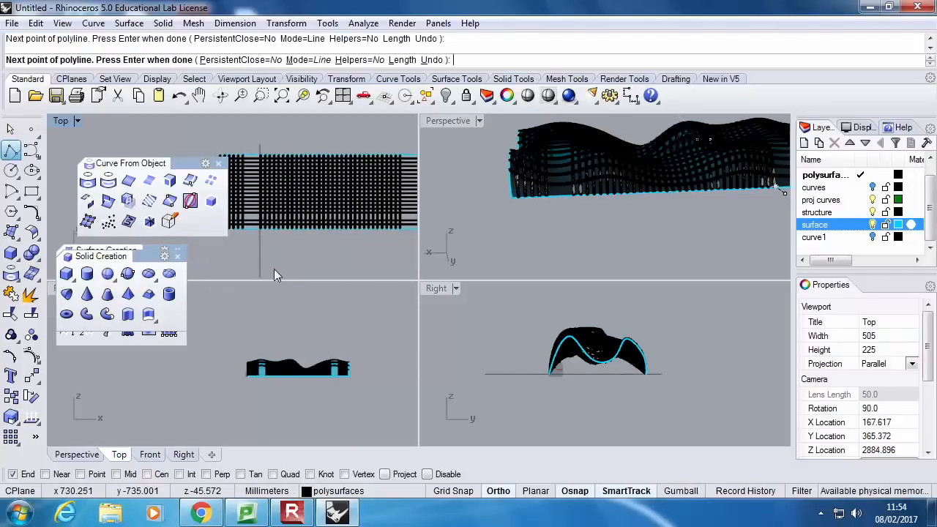
Select the end ribs, the lengthwise ribs and the surface in the Top view and split them with the cutting line
right_drag(284, 237, 367, 201)
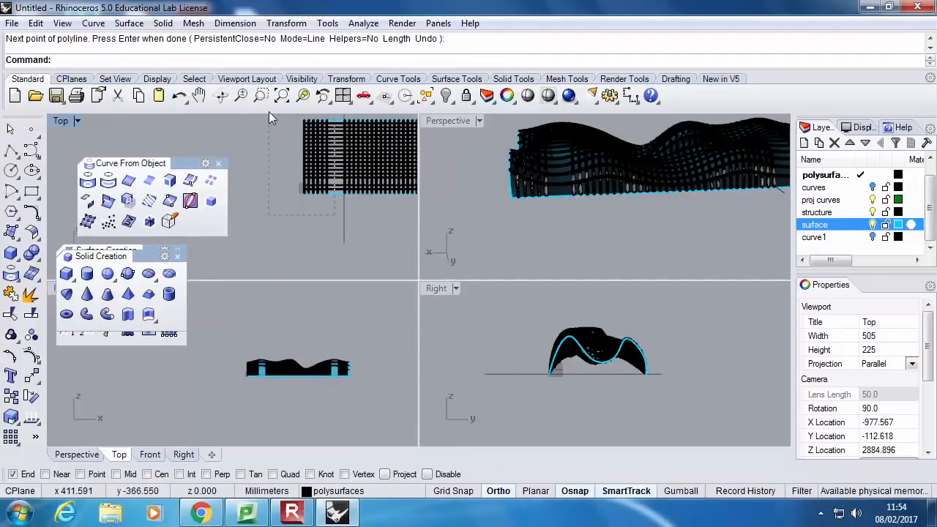
drag(265, 114, 265, 114)
double_click(64, 119)
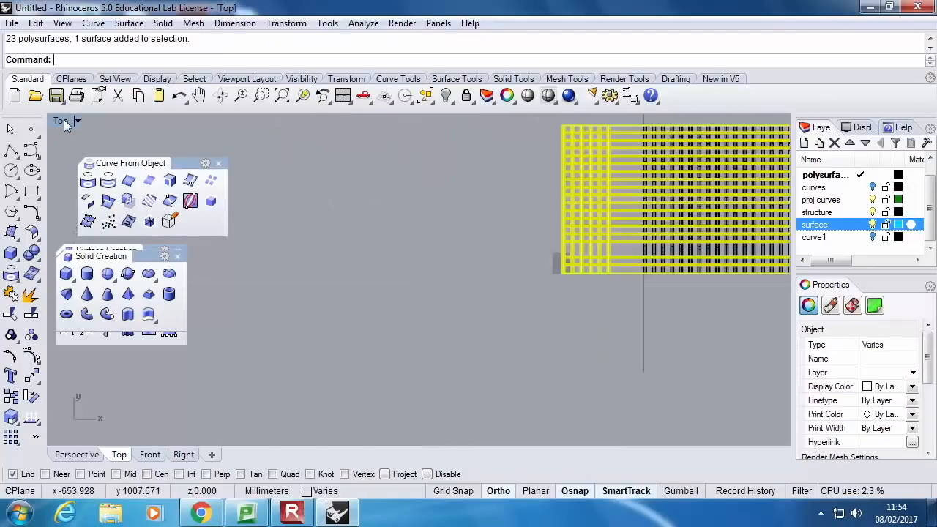
click(32, 315)
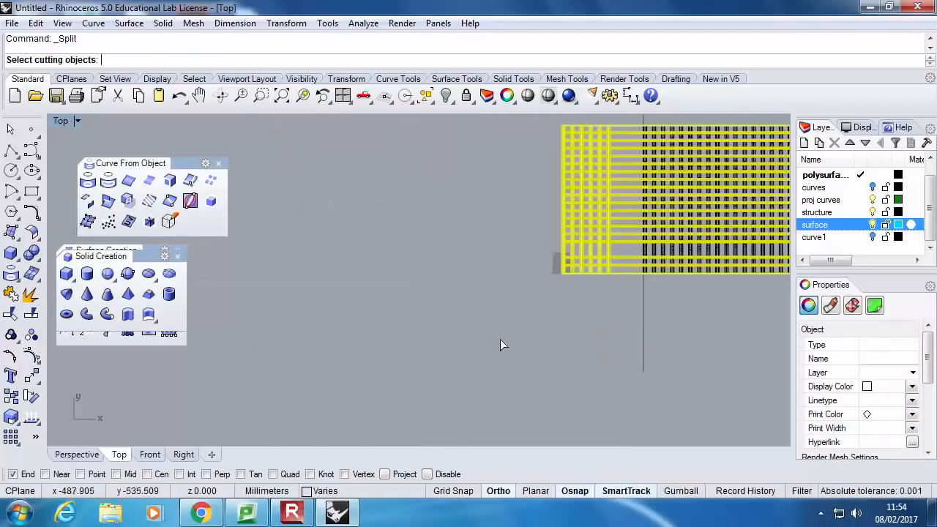
click(643, 297)
right_click(645, 297)
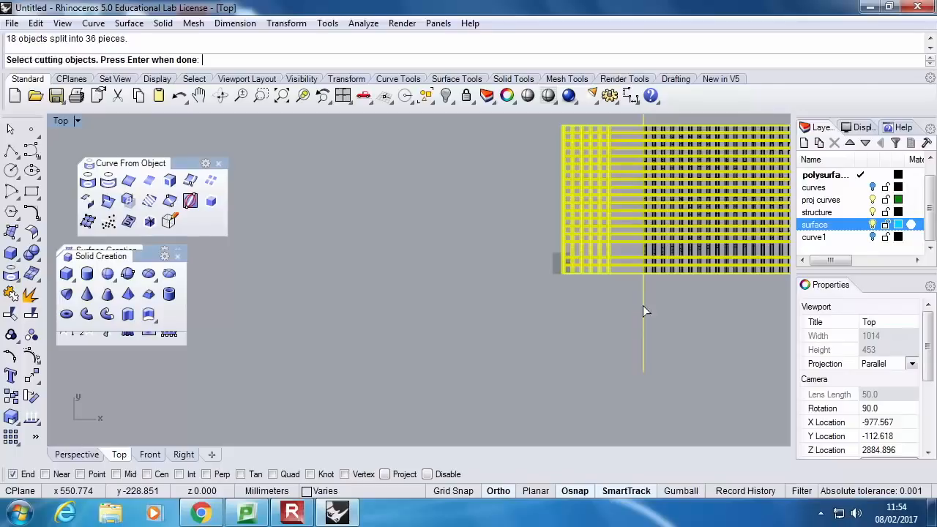
Delete the split-off end section of ribs and surface along with the cutting line
click(611, 310)
drag(522, 144, 502, 120)
key(Delete)
click(643, 296)
key(Delete)
Examine the trimmed model in the enlarged Perspective view, including the wide gap between ribs at the opposite end
double_click(66, 121)
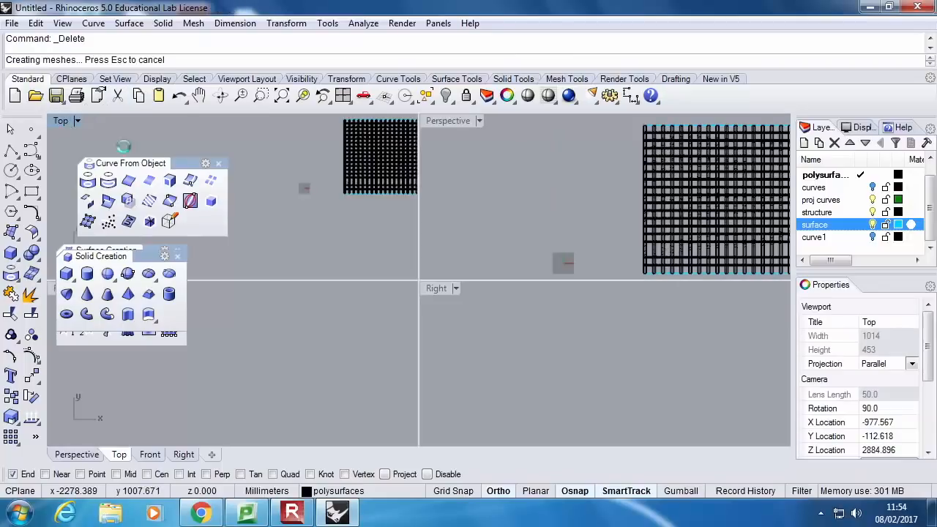
right_drag(574, 196, 625, 204)
scroll(556, 179, up, 4)
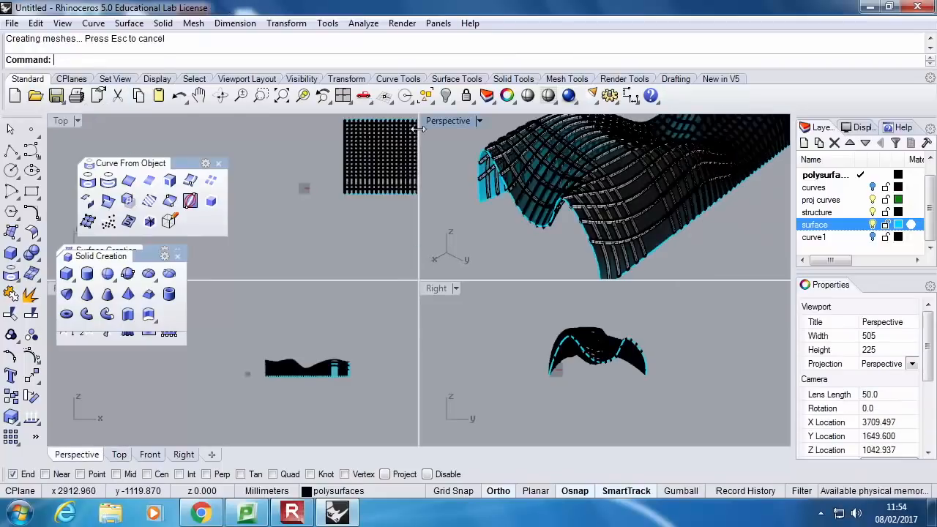
double_click(443, 121)
scroll(485, 232, down, 4)
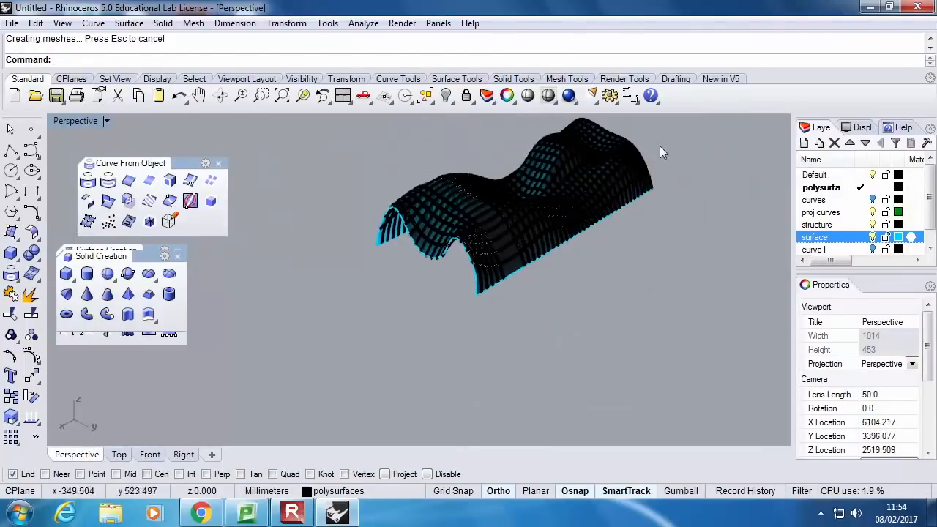
mouse_move(650, 149)
right_down()
mouse_move(523, 183)
mouse_move(718, 271)
mouse_move(516, 240)
mouse_move(527, 263)
right_up()
scroll(449, 276, up, 3)
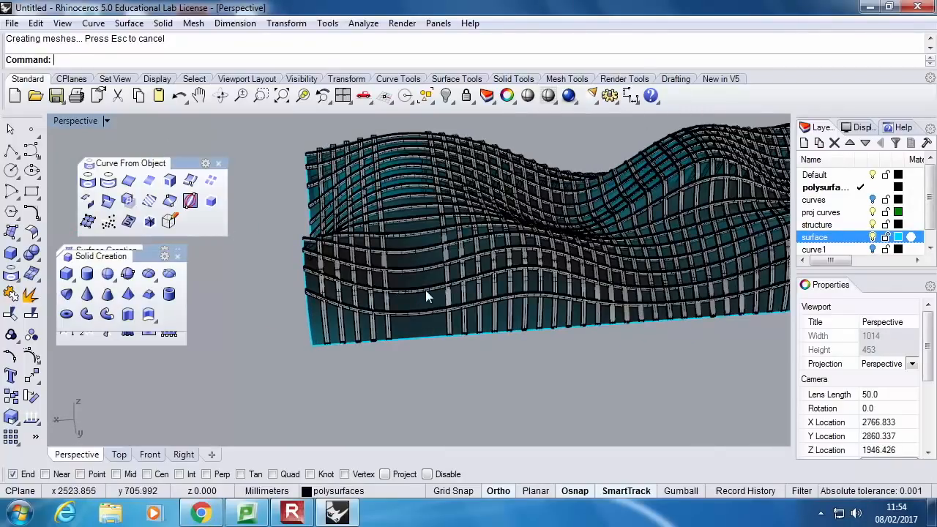
Draw a second straight polyline across the full width in the Top view, along the last crosswise rib before the remaining wide gap
double_click(63, 121)
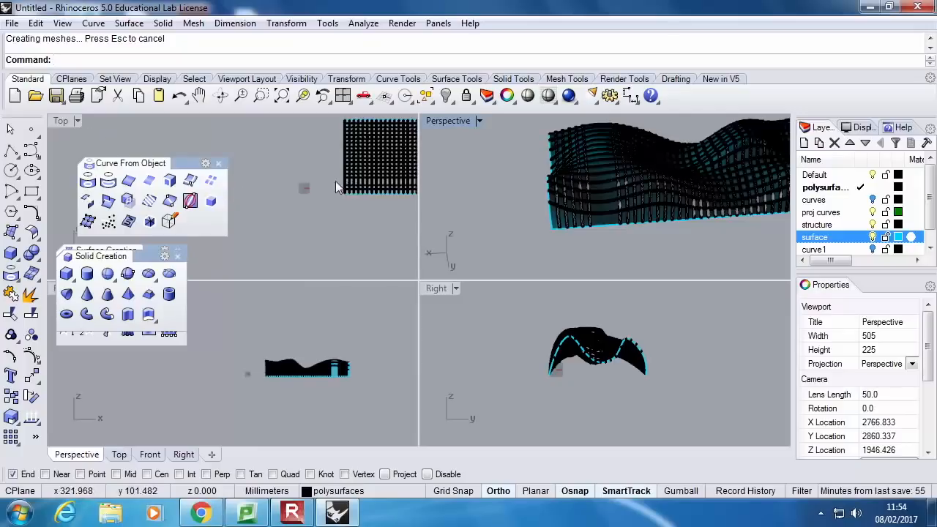
click(293, 217)
right_drag(357, 223, 276, 223)
scroll(224, 193, up, 3)
click(11, 149)
scroll(311, 151, up, 3)
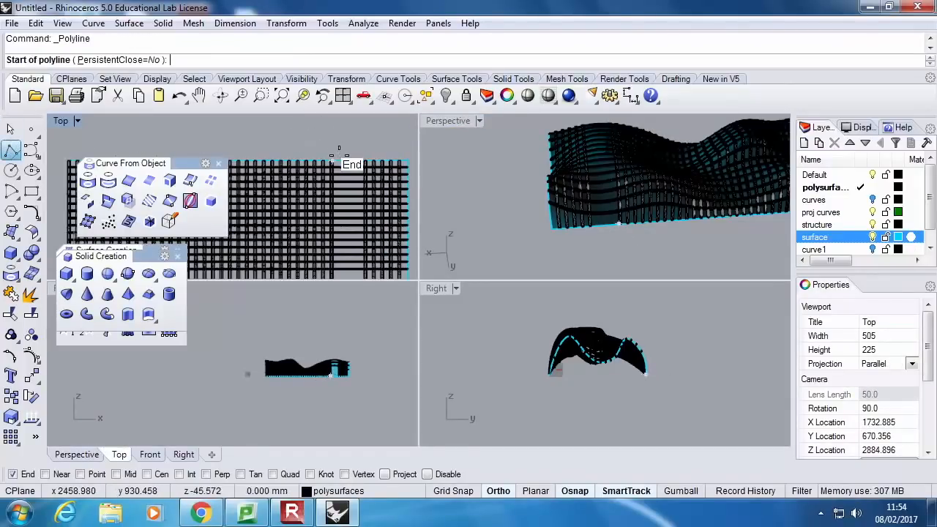
click(341, 148)
scroll(340, 147, down, 3)
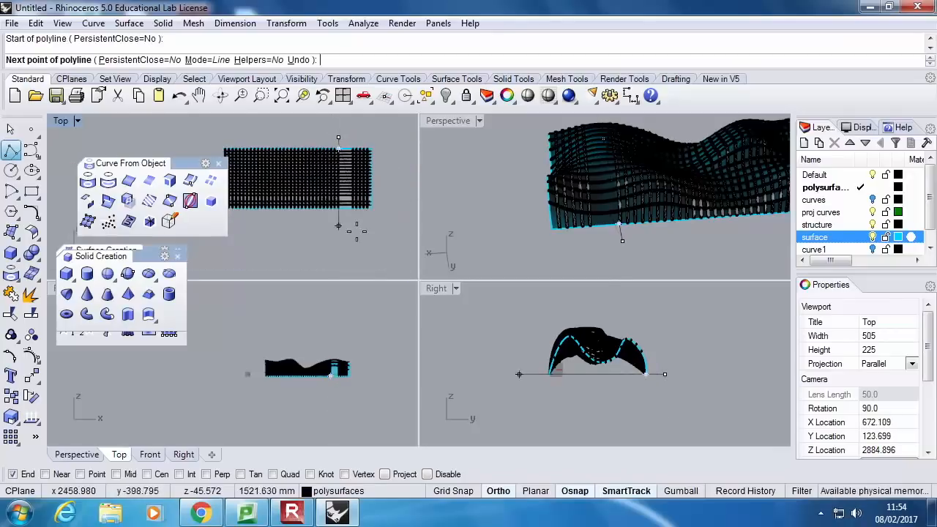
key(Return)
Select the far-end ribs, the lengthwise ribs and the surface and split them with the second cutting line
drag(346, 139, 345, 139)
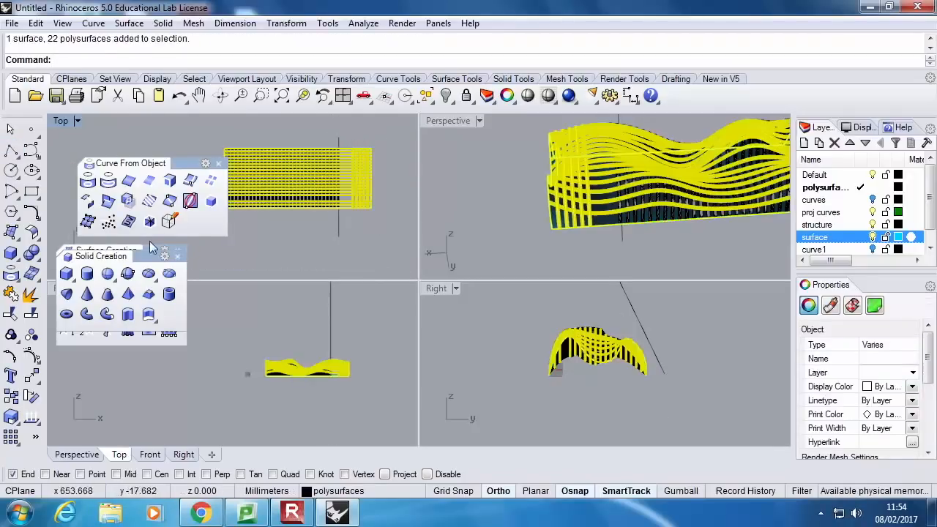
click(32, 315)
click(336, 224)
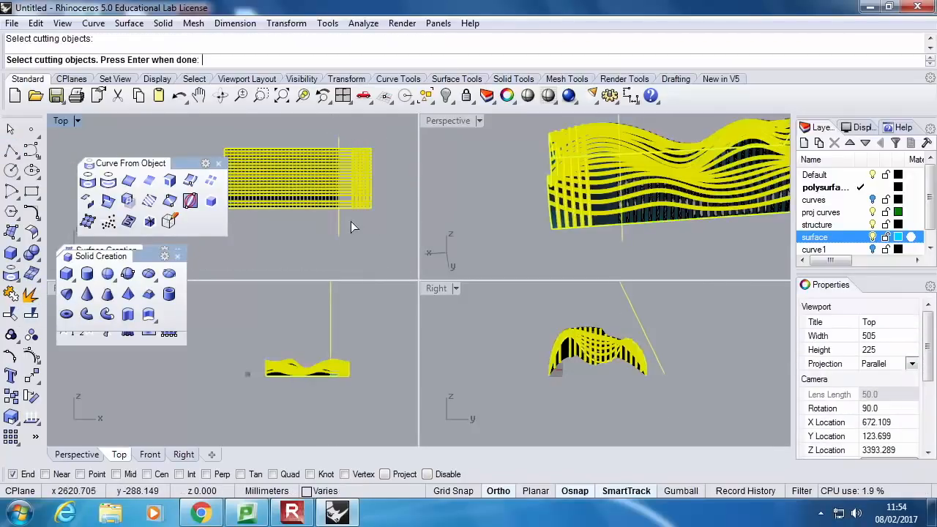
key(Return)
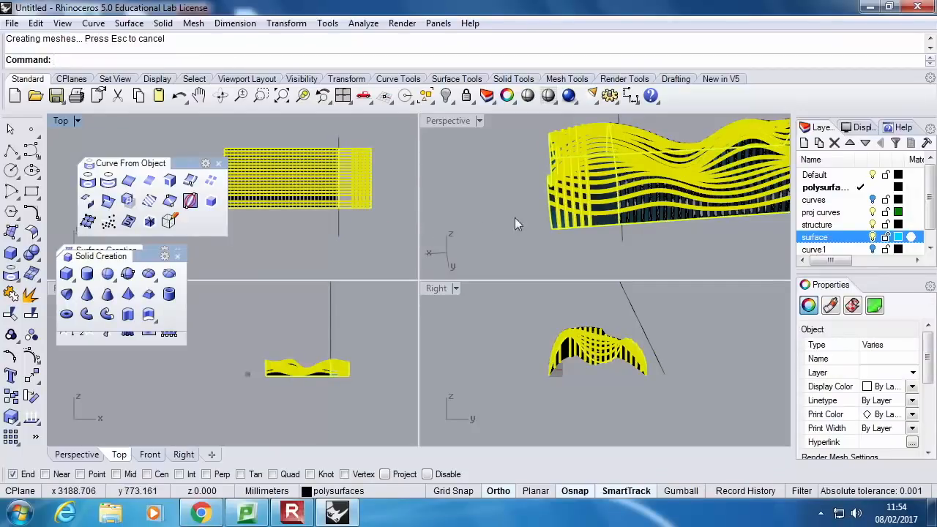
Delete the split-off far-end section of ribs and surface together with the second cutting line
drag(393, 227, 348, 130)
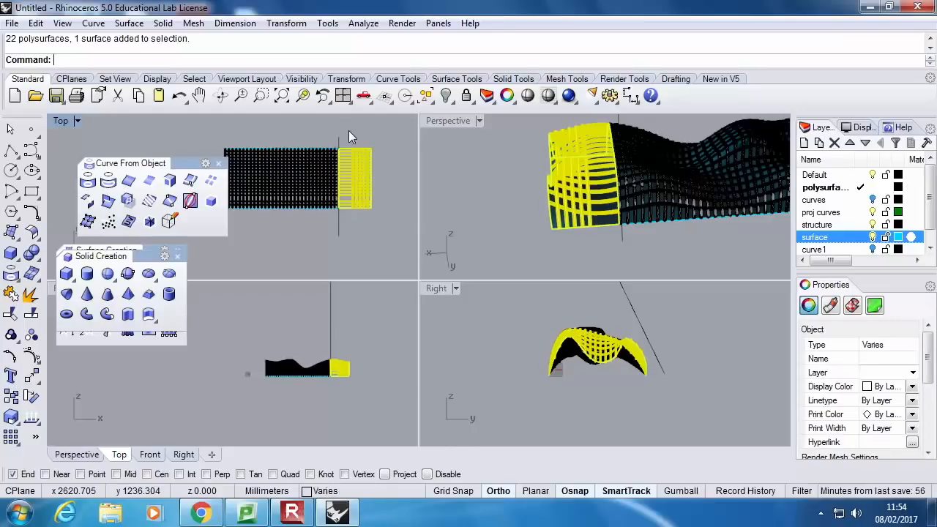
key(Return)
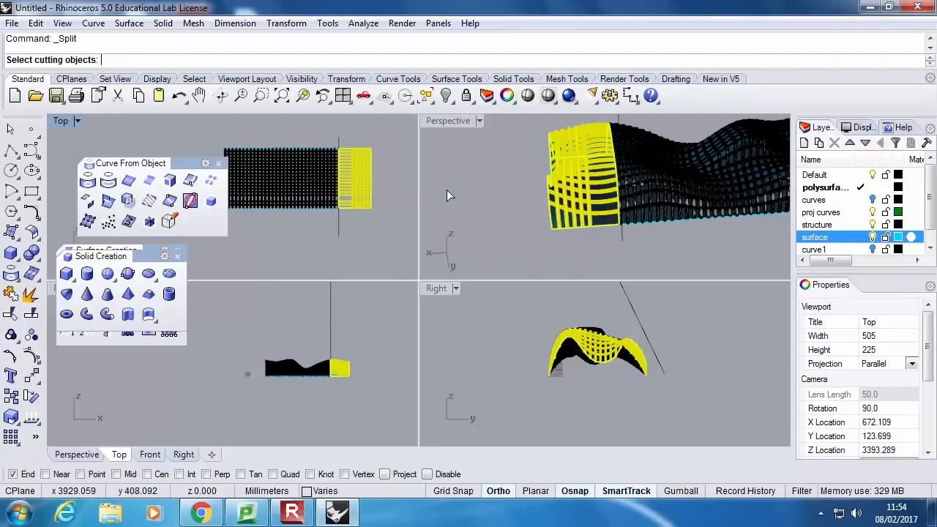
right_drag(367, 207, 333, 209)
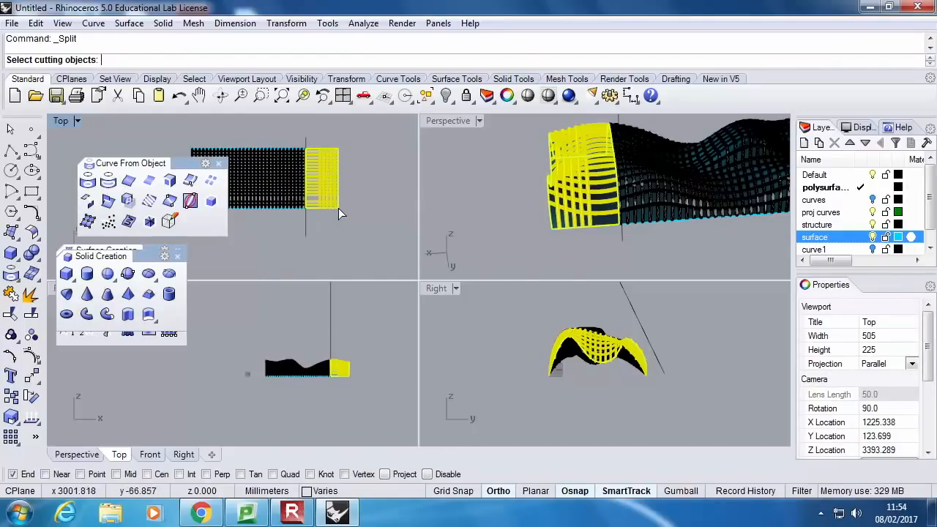
key(Escape)
drag(353, 228, 313, 133)
key(Delete)
click(306, 233)
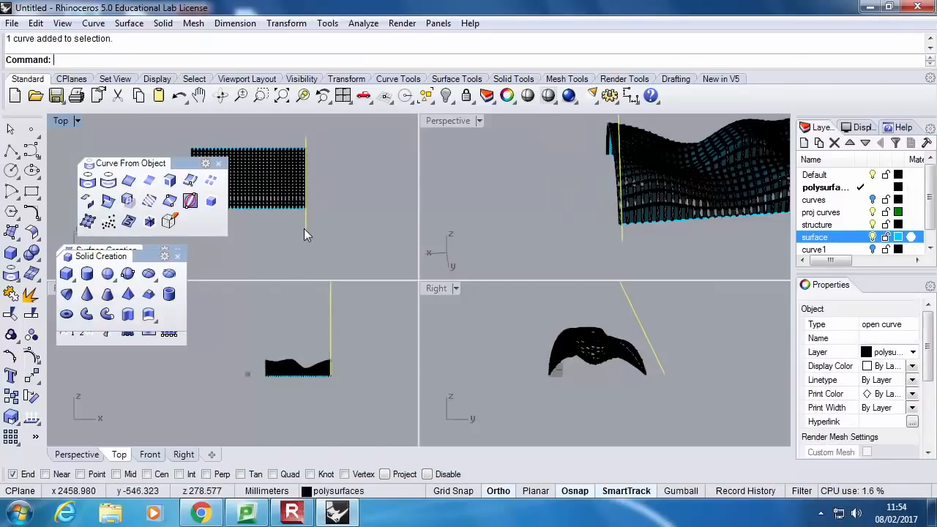
key(Delete)
Enlarge the Perspective view and hide the structure layer to show the trimmed surface alone
click(431, 122)
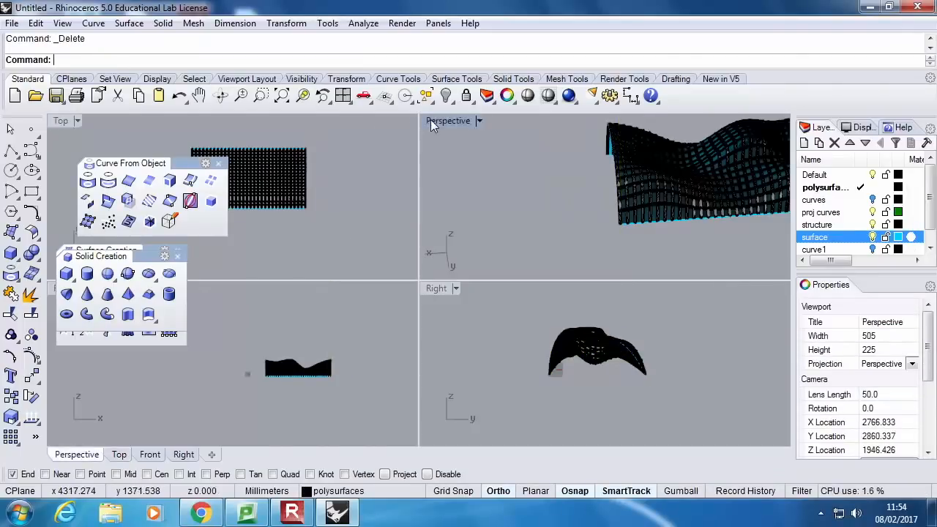
double_click(431, 121)
scroll(434, 249, down, 8)
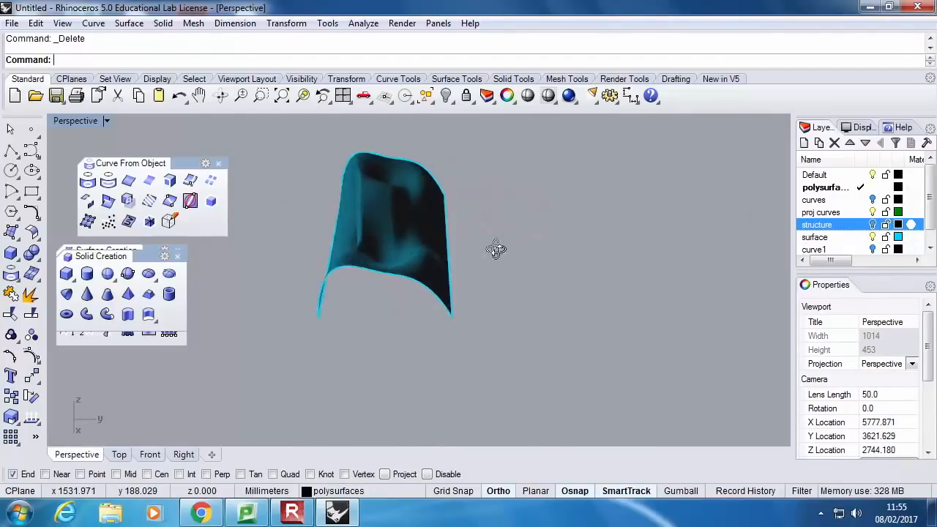